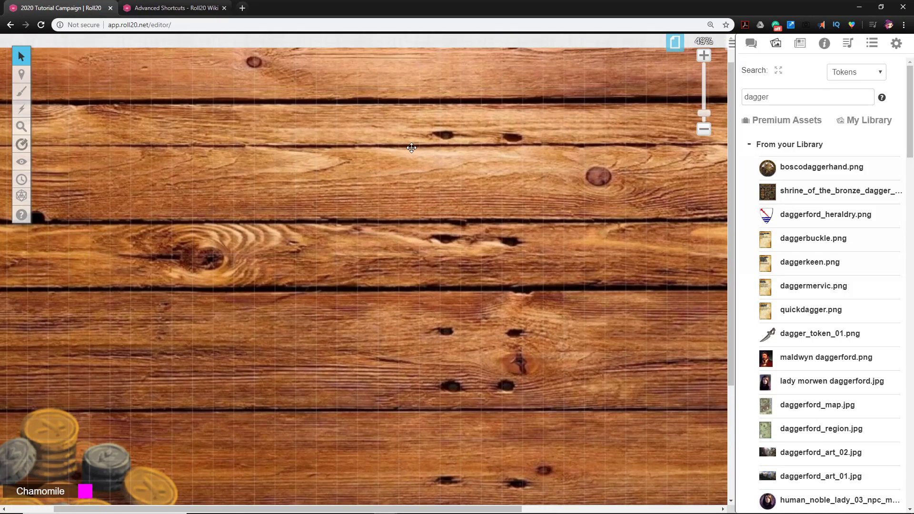
{"action": "left_click_drag", "start_coordinate": [317, 199], "coordinate": [289, 196]}
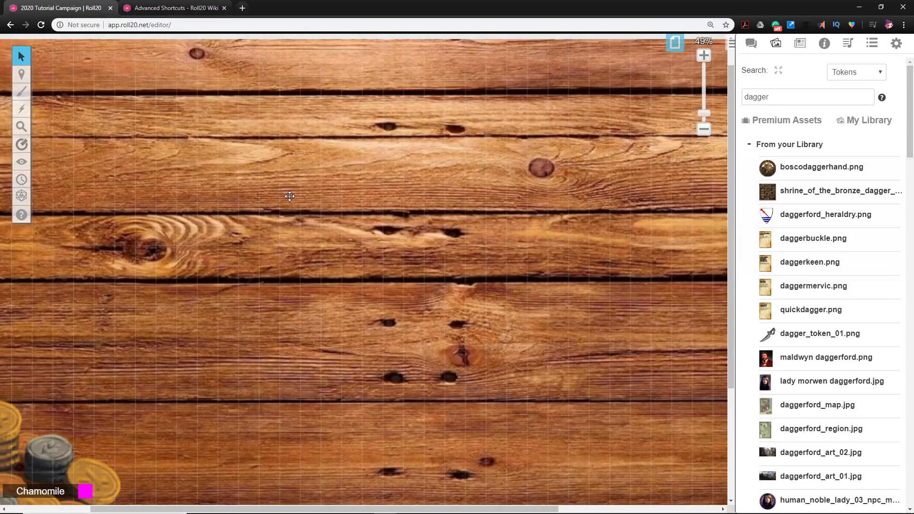
{"action": "left_click", "coordinate": [751, 44]}
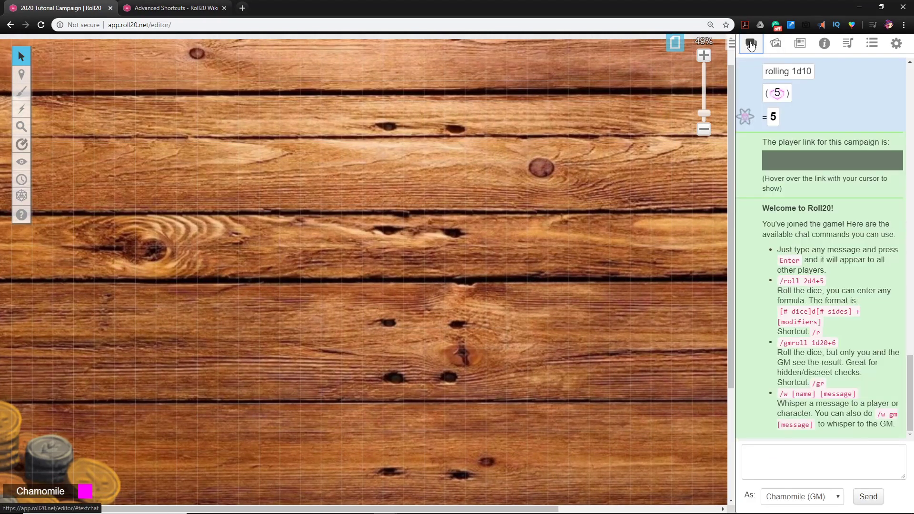
{"action": "left_click_drag", "start_coordinate": [348, 265], "coordinate": [374, 276]}
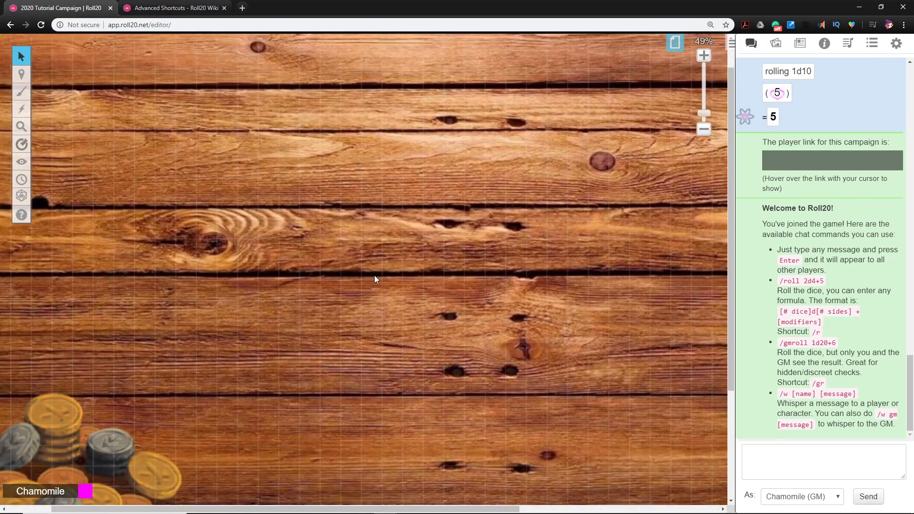
{"action": "scroll", "coordinate": [375, 279], "scroll_direction": "down", "scroll_amount": 3}
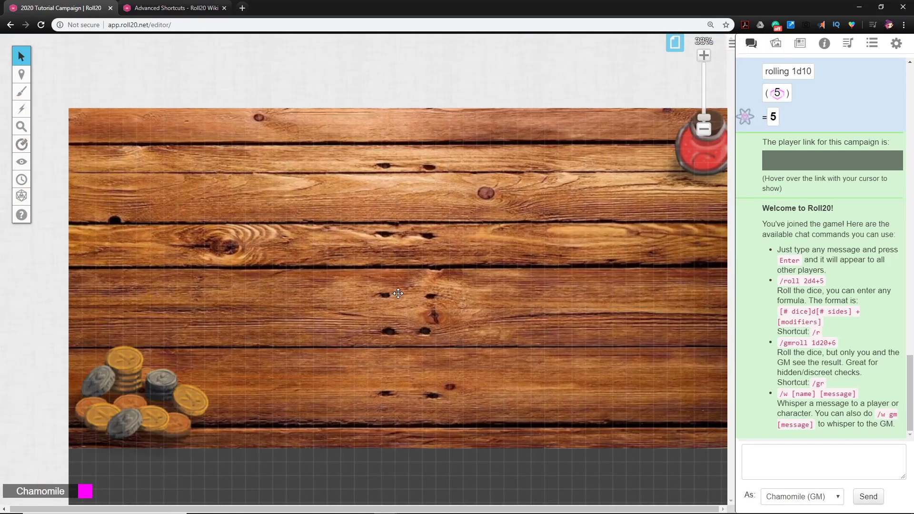
{"action": "scroll", "coordinate": [398, 293], "scroll_direction": "up", "scroll_amount": 1}
{"action": "left_click_drag", "start_coordinate": [404, 286], "coordinate": [449, 298]}
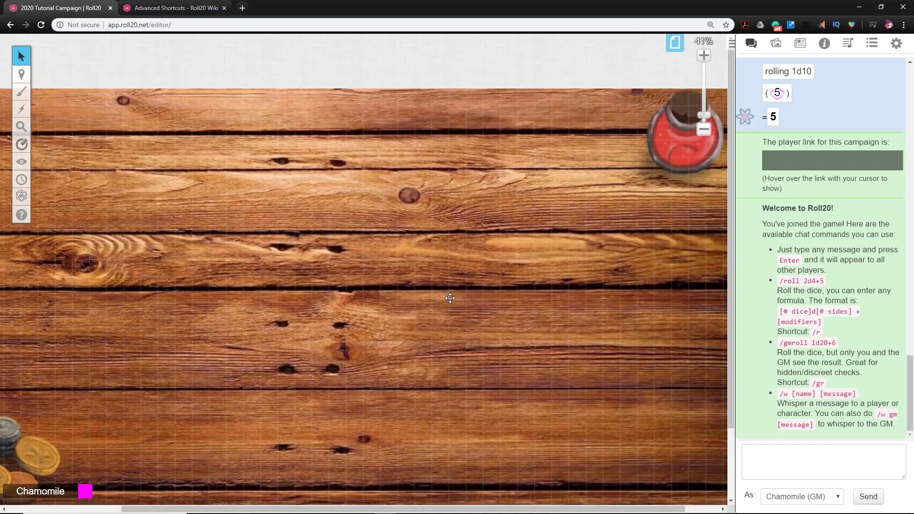
{"action": "left_click_drag", "start_coordinate": [338, 198], "coordinate": [364, 265]}
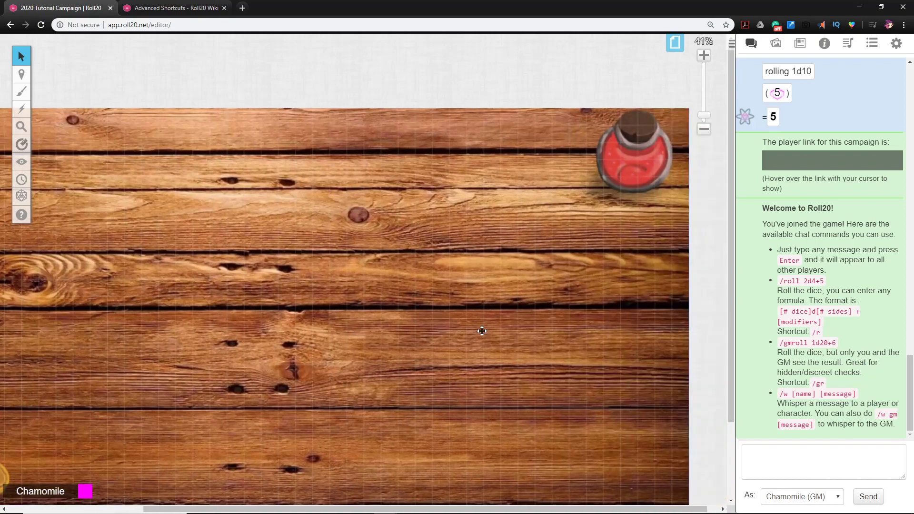
{"action": "scroll", "coordinate": [383, 266], "scroll_direction": "up", "scroll_amount": 2}
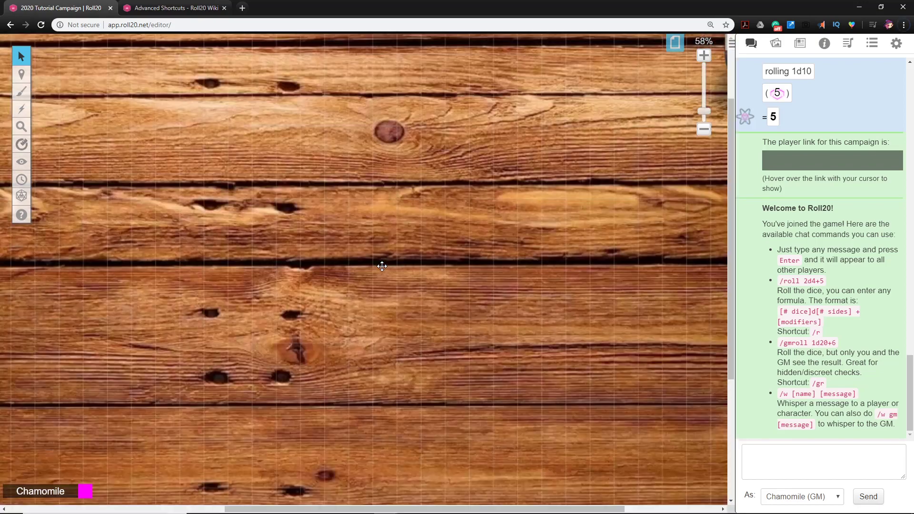
{"action": "left_click_drag", "start_coordinate": [189, 242], "coordinate": [157, 281]}
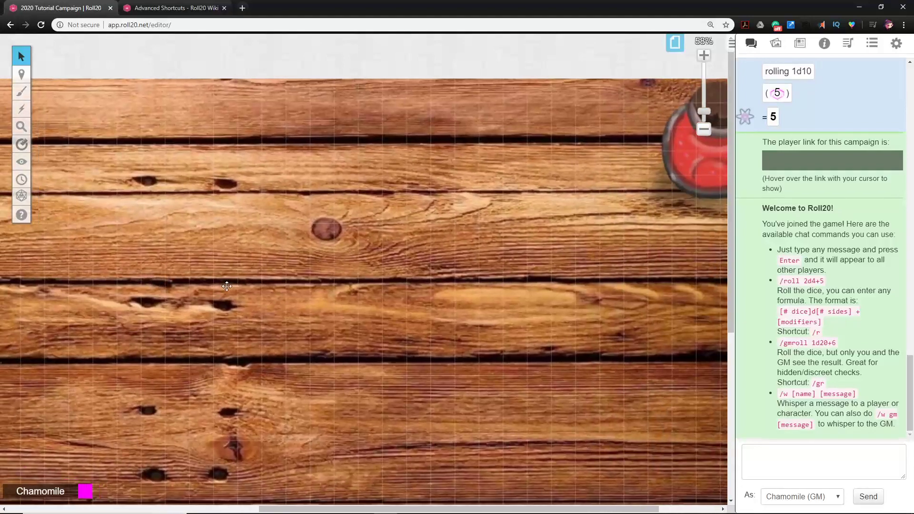
{"action": "scroll", "coordinate": [331, 290], "scroll_direction": "down", "scroll_amount": 1}
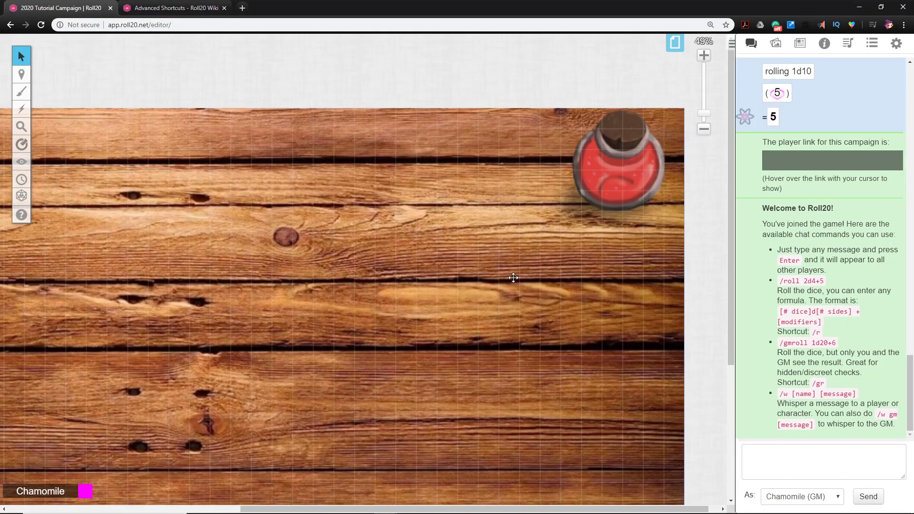
{"action": "left_click_drag", "start_coordinate": [143, 281], "coordinate": [452, 288]}
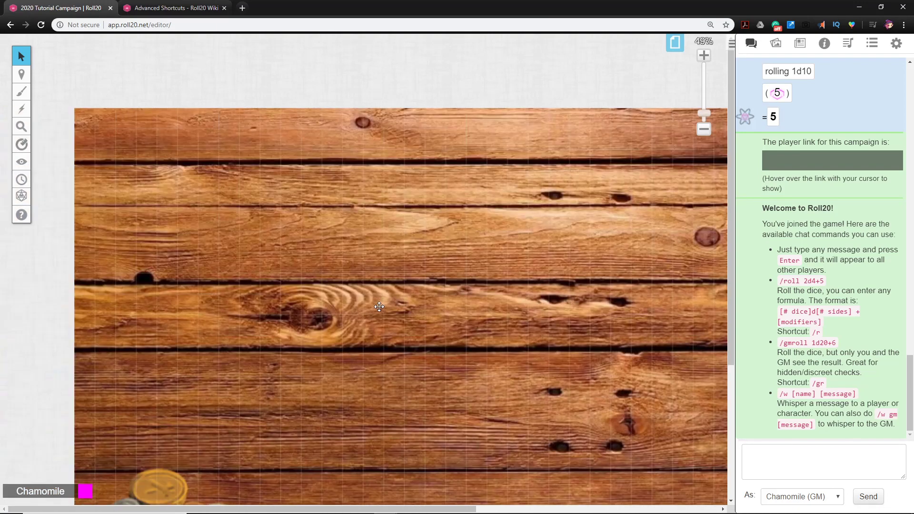
{"action": "left_click_drag", "start_coordinate": [379, 306], "coordinate": [132, 258]}
{"action": "left_click_drag", "start_coordinate": [565, 302], "coordinate": [534, 274]}
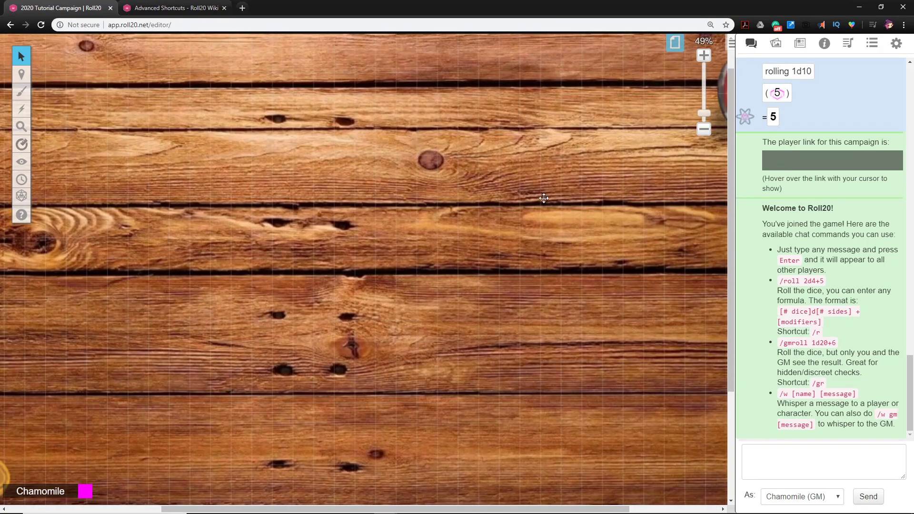
{"action": "left_click_drag", "start_coordinate": [544, 199], "coordinate": [517, 204]}
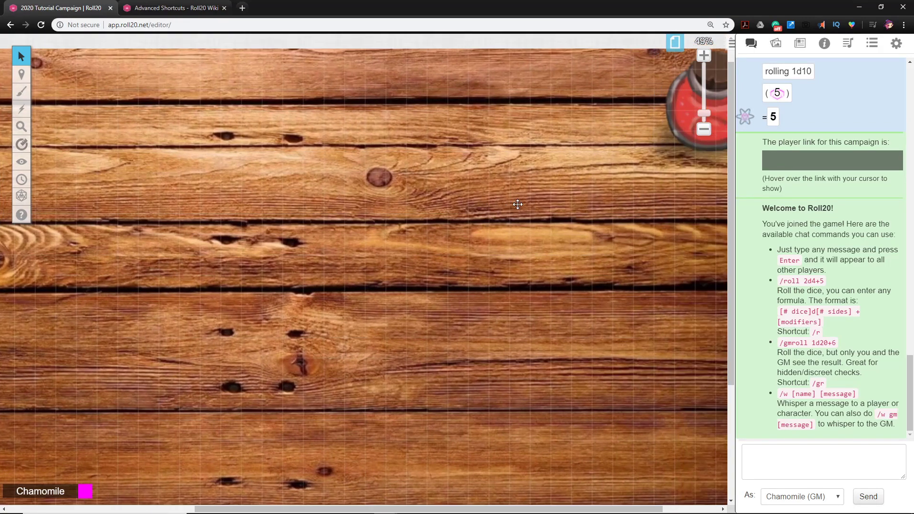
Step: Add a new character to the journal and look through its edit form down to the GM Notes section
{"action": "left_click", "coordinate": [802, 44]}
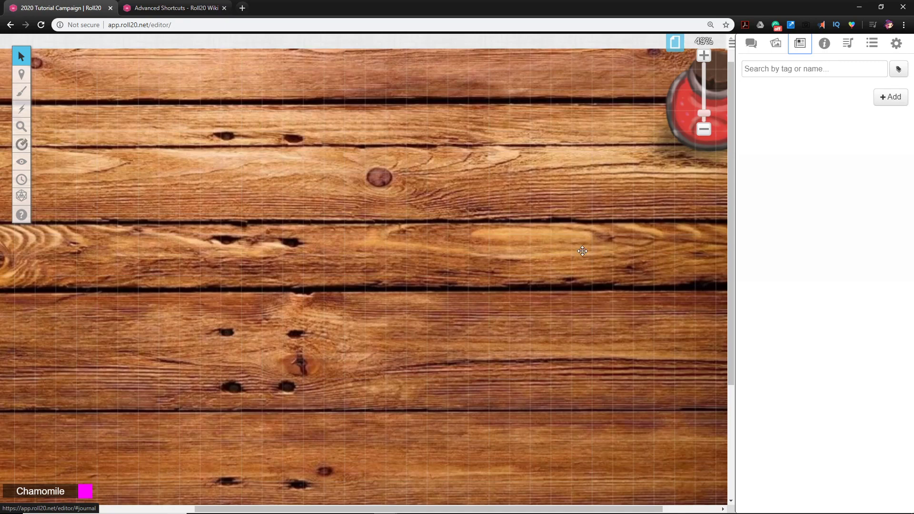
{"action": "left_click_drag", "start_coordinate": [594, 246], "coordinate": [456, 313]}
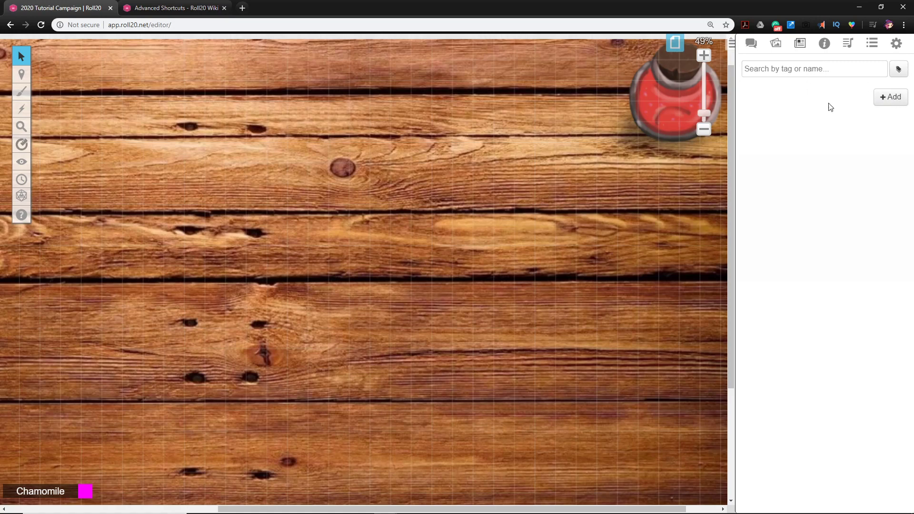
{"action": "left_click", "coordinate": [800, 47]}
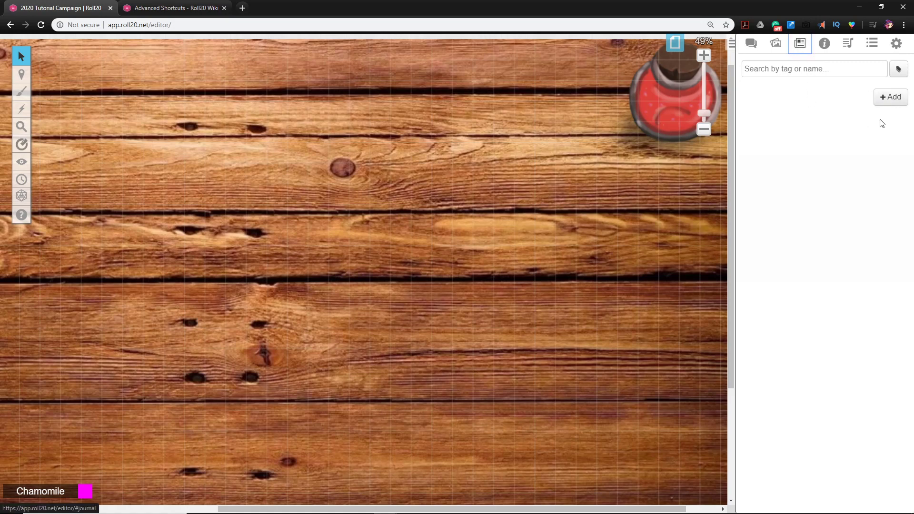
{"action": "left_click", "coordinate": [889, 105]}
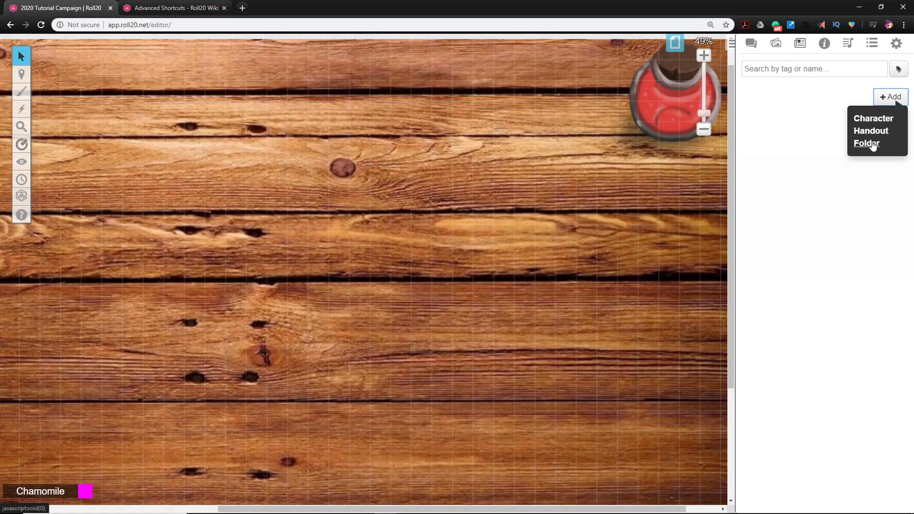
{"action": "left_click", "coordinate": [874, 120]}
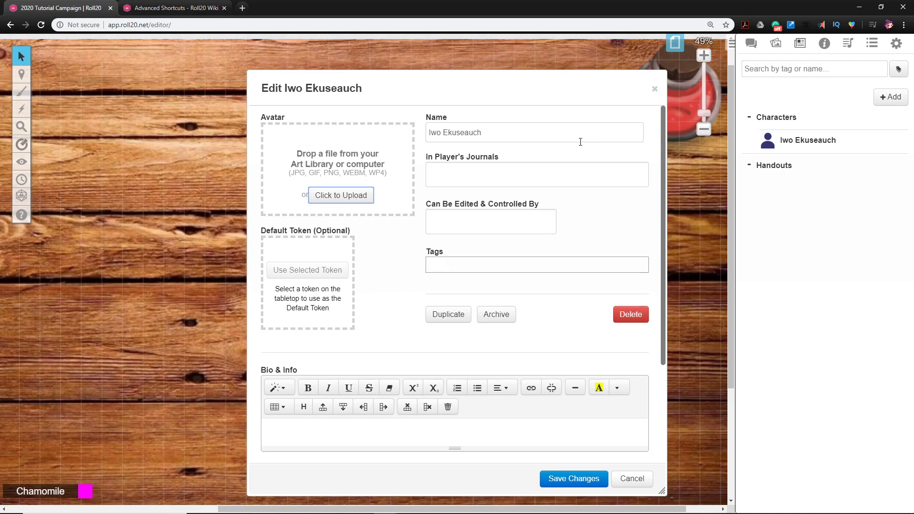
{"action": "left_click_drag", "start_coordinate": [348, 85], "coordinate": [297, 85]}
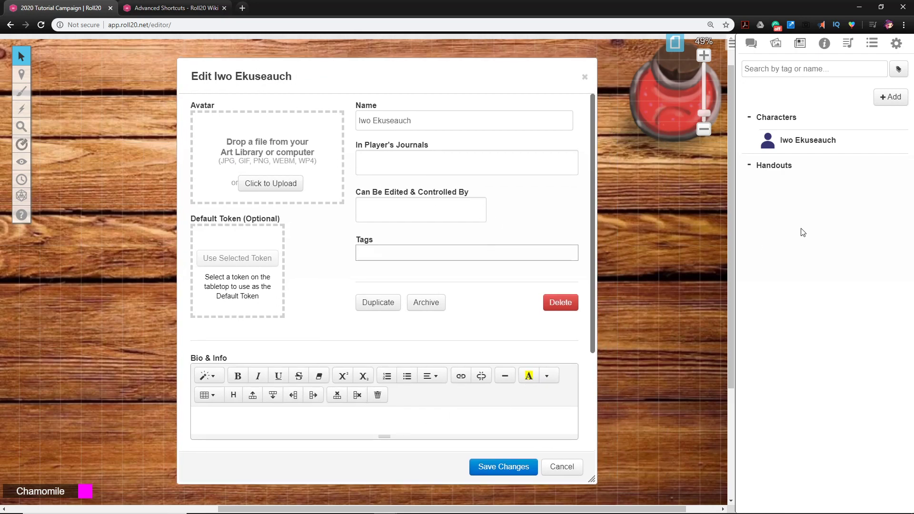
{"action": "scroll", "coordinate": [378, 285], "scroll_direction": "down", "scroll_amount": 3}
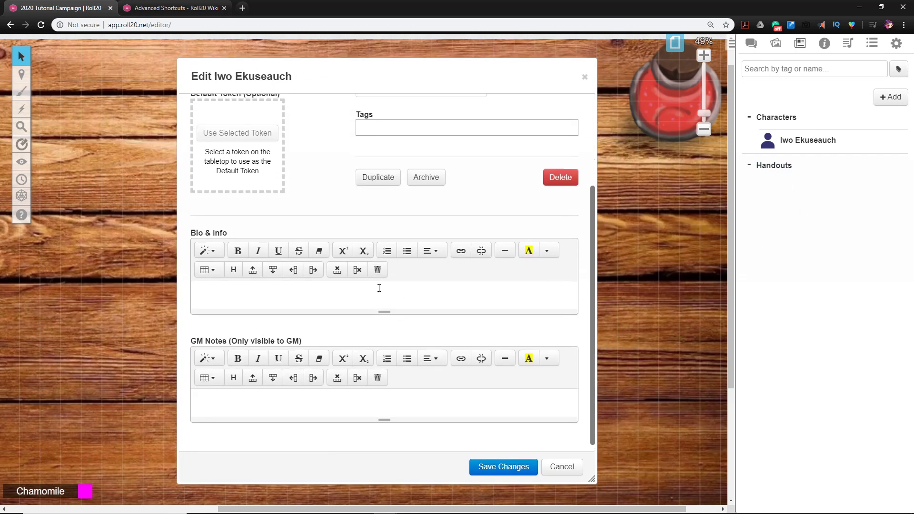
{"action": "scroll", "coordinate": [379, 288], "scroll_direction": "up", "scroll_amount": 3}
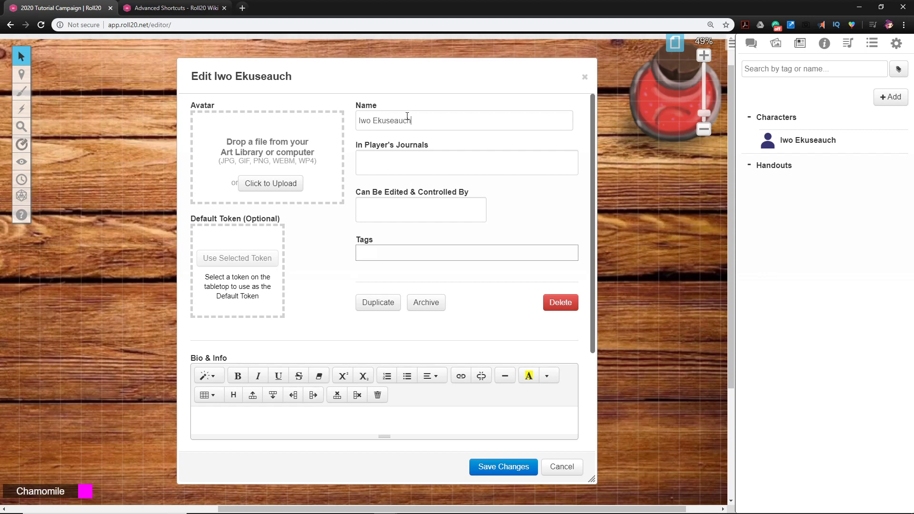
{"action": "left_click_drag", "start_coordinate": [407, 117], "coordinate": [360, 108]}
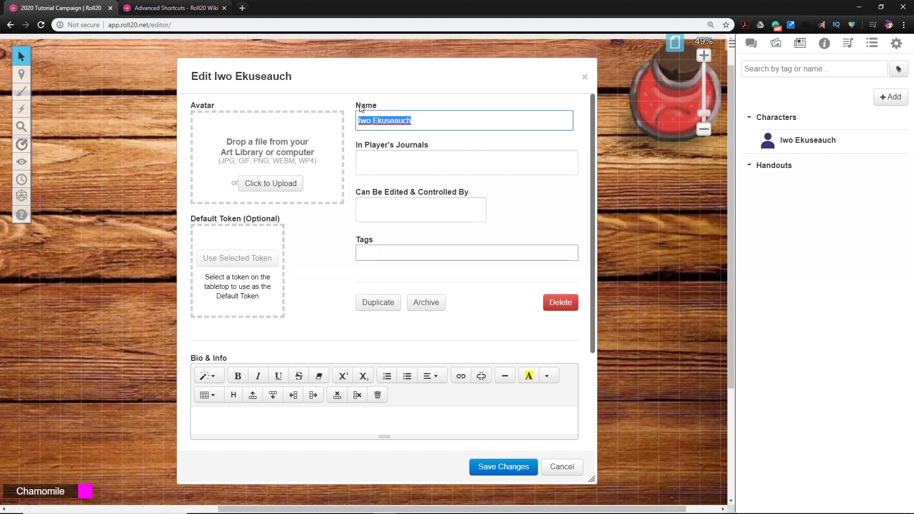
{"action": "type", "text": "CHamomile"}
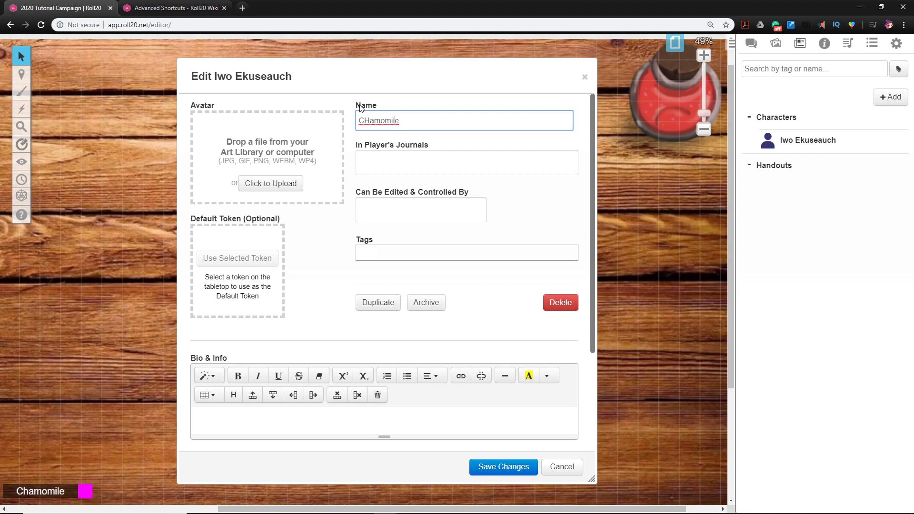
{"action": "key", "text": "BackSpace"}
{"action": "type", "text": "h"}
Step: Name the character with the player's first name in possessive form followed by "Character Sheet"
{"action": "key", "text": "ctrl+a"}
{"action": "type", "text": "Sarah's "}
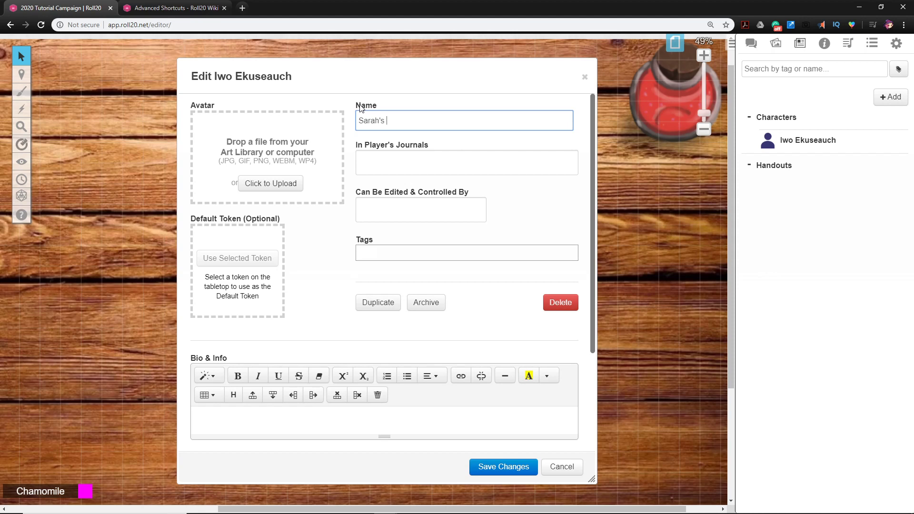
{"action": "type", "text": "Character Sheet"}
Step: Make the character appear in the journals of All Players
{"action": "left_click", "coordinate": [380, 159]}
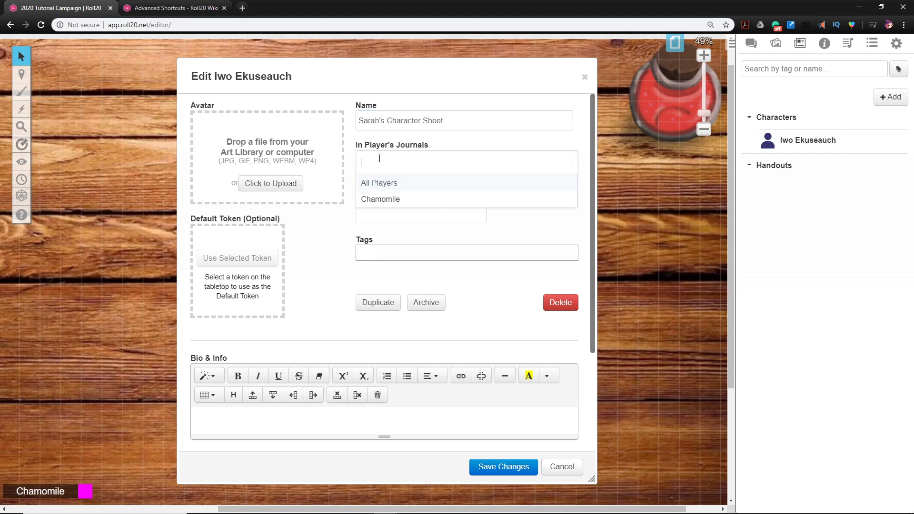
{"action": "left_click", "coordinate": [379, 183]}
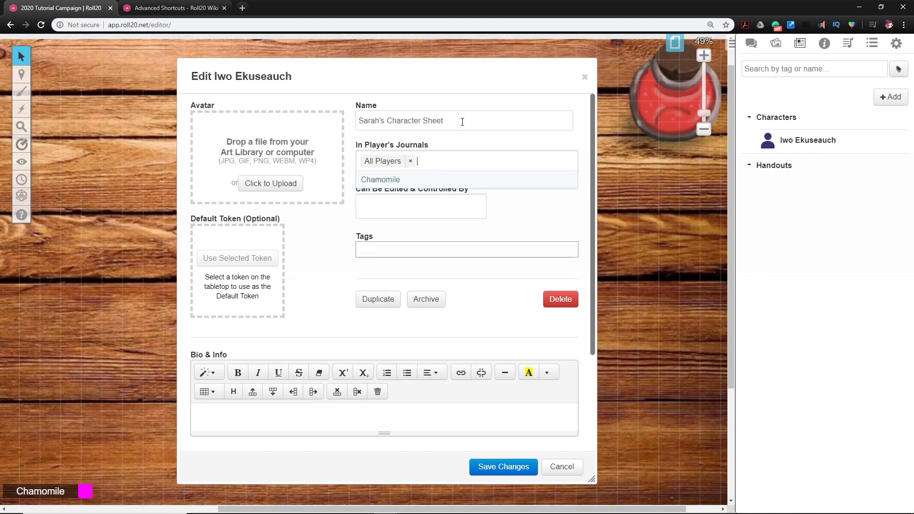
{"action": "left_click", "coordinate": [444, 82]}
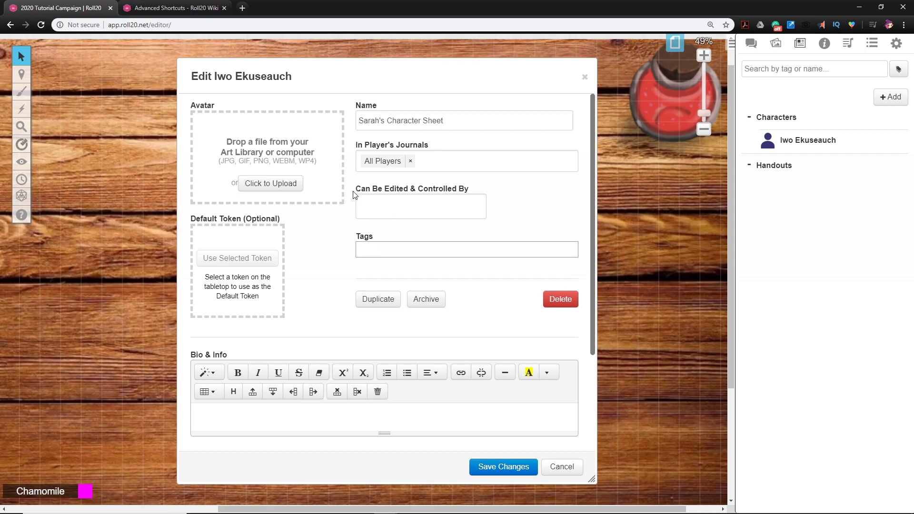
Step: Try granting edit and control rights to the single listed player, then to All Players, clearing each choice
{"action": "left_click", "coordinate": [401, 197]}
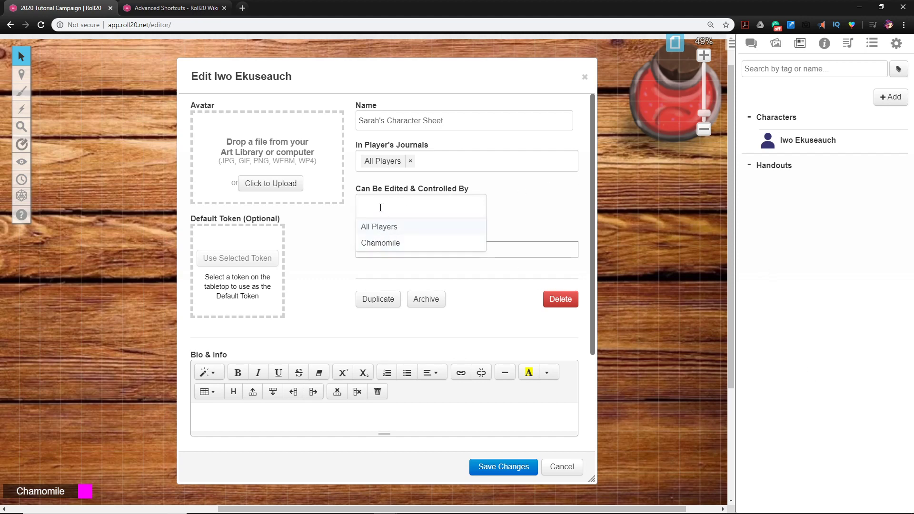
{"action": "left_click", "coordinate": [384, 245]}
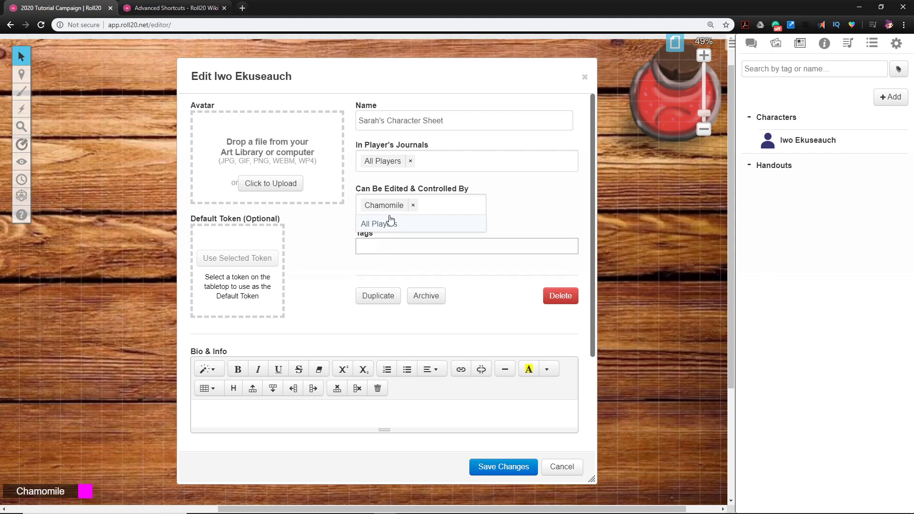
{"action": "left_click", "coordinate": [524, 227]}
{"action": "left_click", "coordinate": [412, 205]}
{"action": "left_click", "coordinate": [390, 226]}
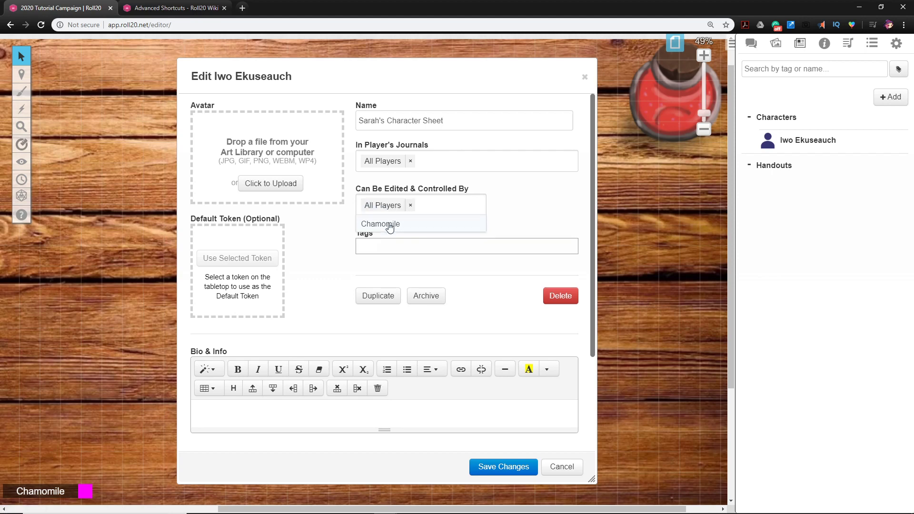
{"action": "left_click", "coordinate": [511, 220]}
{"action": "left_click", "coordinate": [410, 206]}
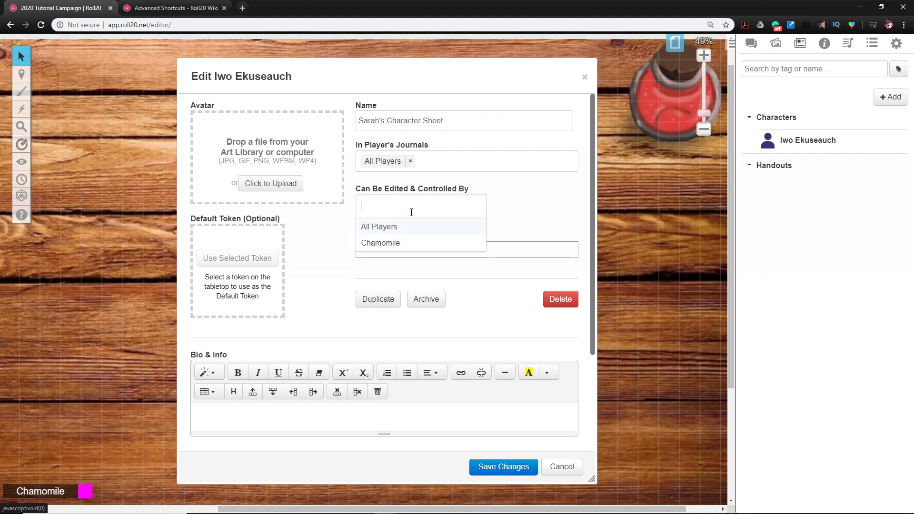
Step: Give the single listed player edit and control rights over the character and add the tag PC
{"action": "left_click", "coordinate": [390, 241]}
{"action": "left_click", "coordinate": [513, 232]}
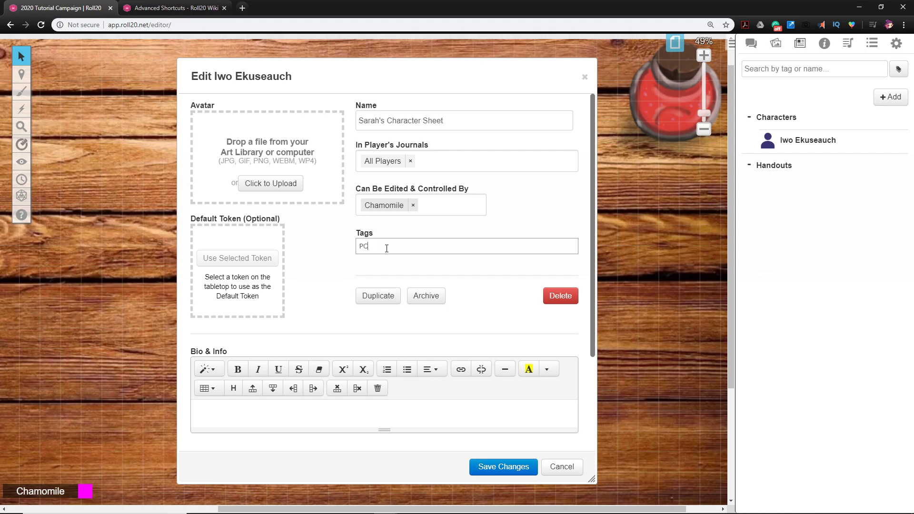
{"action": "key", "text": "Return"}
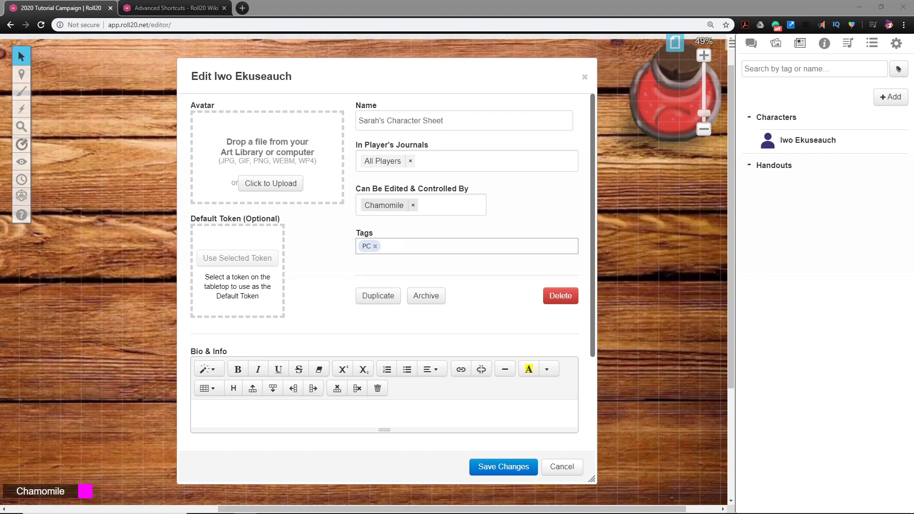
Step: Set the character's avatar to the Cham_mini_MM image from the Delian Tomb folder in File Explorer
{"action": "left_click_drag", "start_coordinate": [783, 144], "coordinate": [267, 156]}
{"action": "left_click_drag", "start_coordinate": [913, 76], "coordinate": [656, 245]}
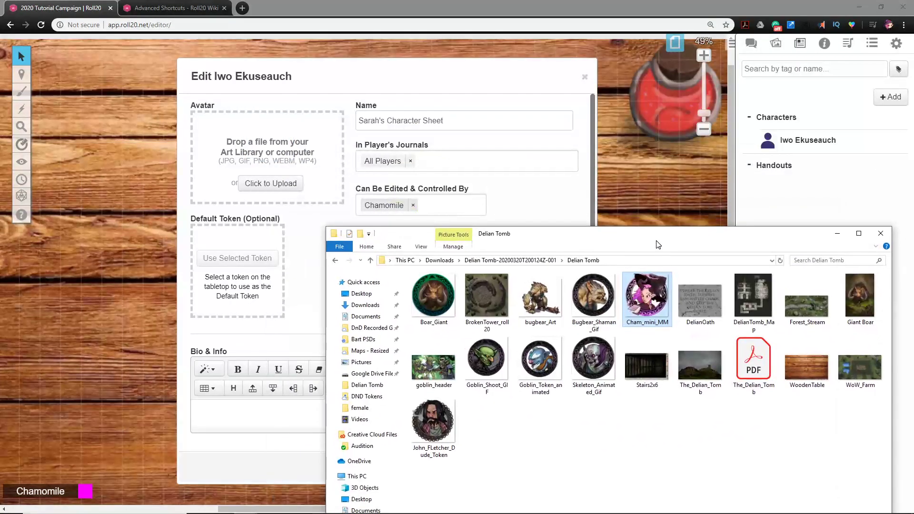
{"action": "left_click", "coordinate": [627, 421]}
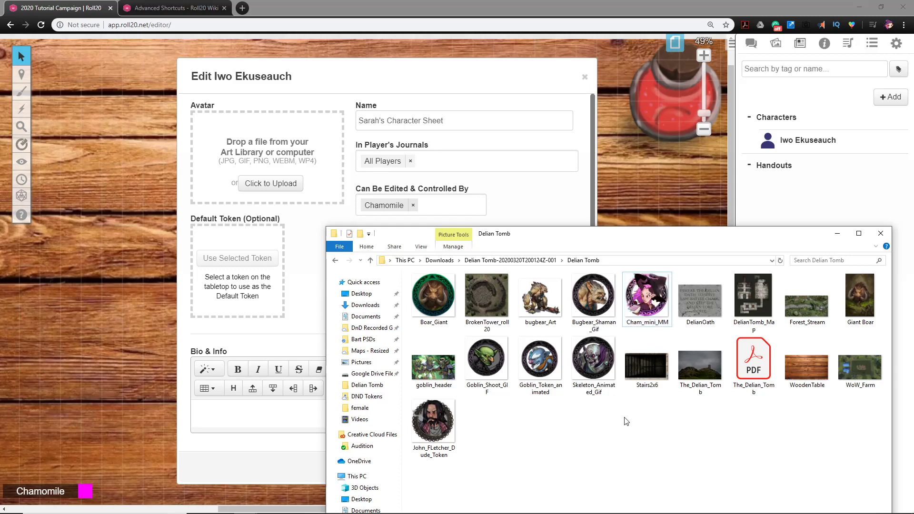
{"action": "left_click_drag", "start_coordinate": [644, 299], "coordinate": [257, 170]}
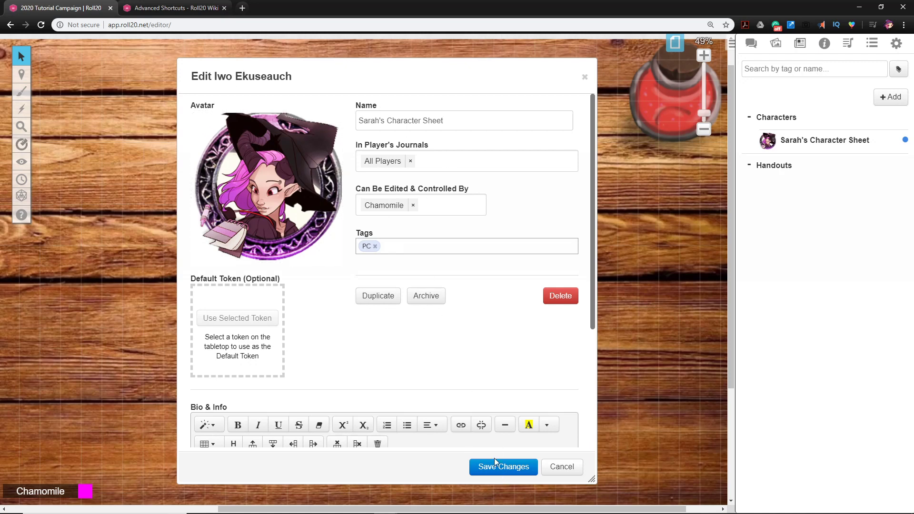
Step: Write GM notes saying one character is cursed and another has lycanthrope, and correct the misspelled character name
{"action": "scroll", "coordinate": [461, 366], "scroll_direction": "down", "scroll_amount": 4}
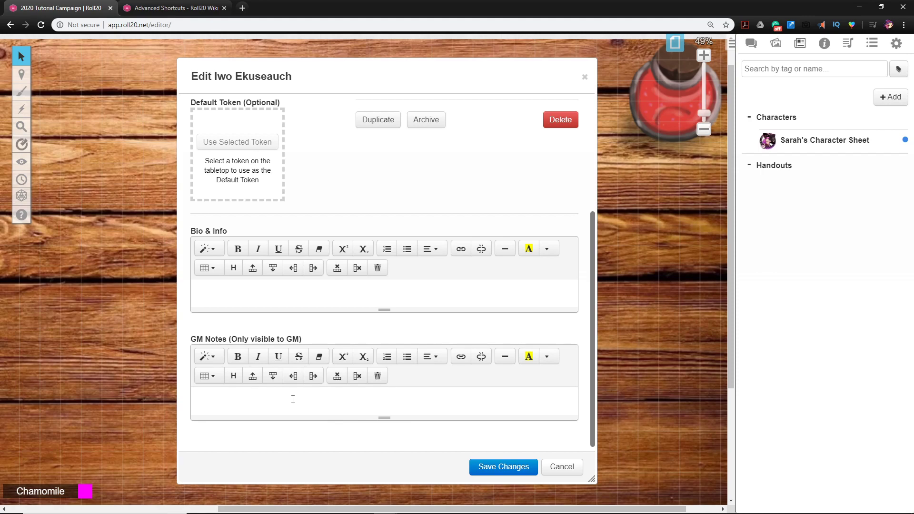
{"action": "scroll", "coordinate": [351, 245], "scroll_direction": "up", "scroll_amount": 4}
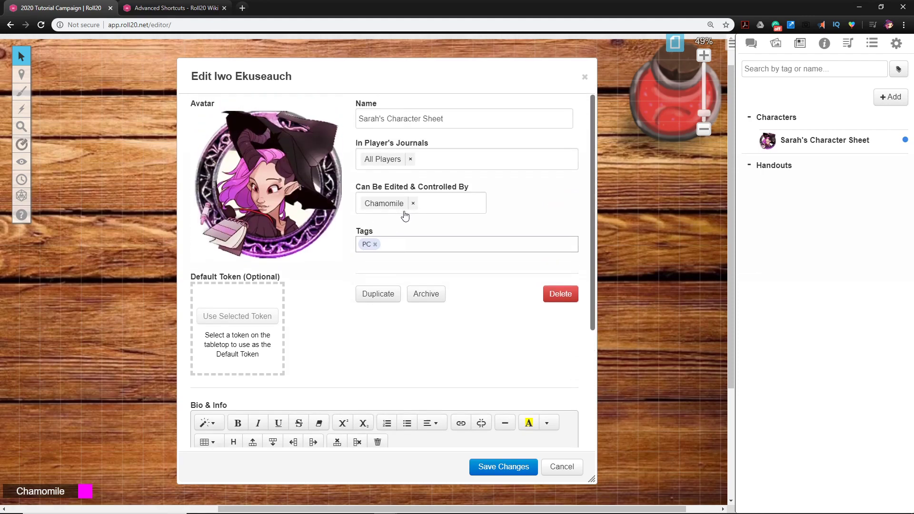
{"action": "scroll", "coordinate": [405, 217], "scroll_direction": "down", "scroll_amount": 4}
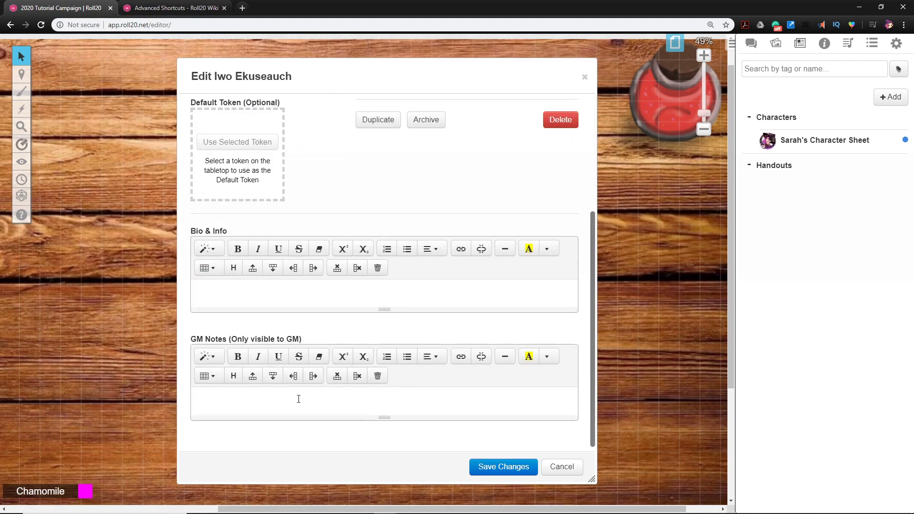
{"action": "type", "text": "Sarah is cursed. Chamamoile has lyc"}
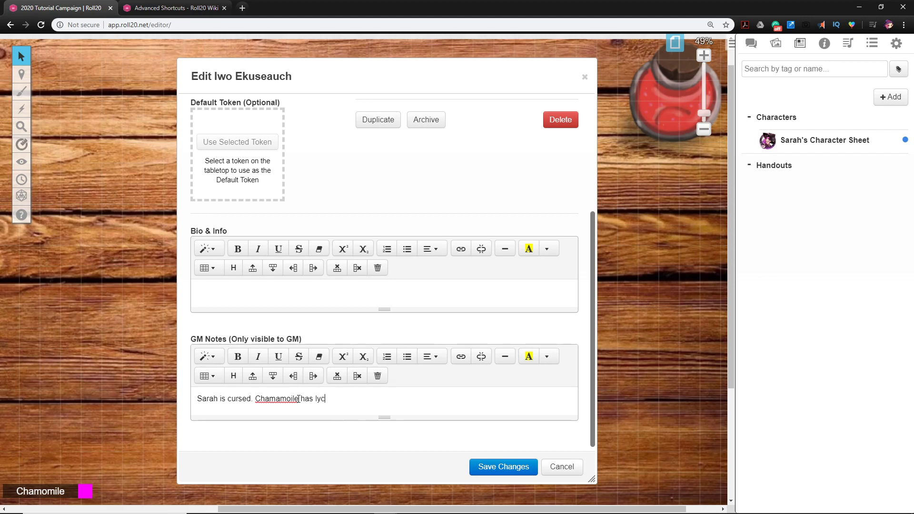
{"action": "type", "text": "anthrope"}
{"action": "right_click", "coordinate": [277, 399]}
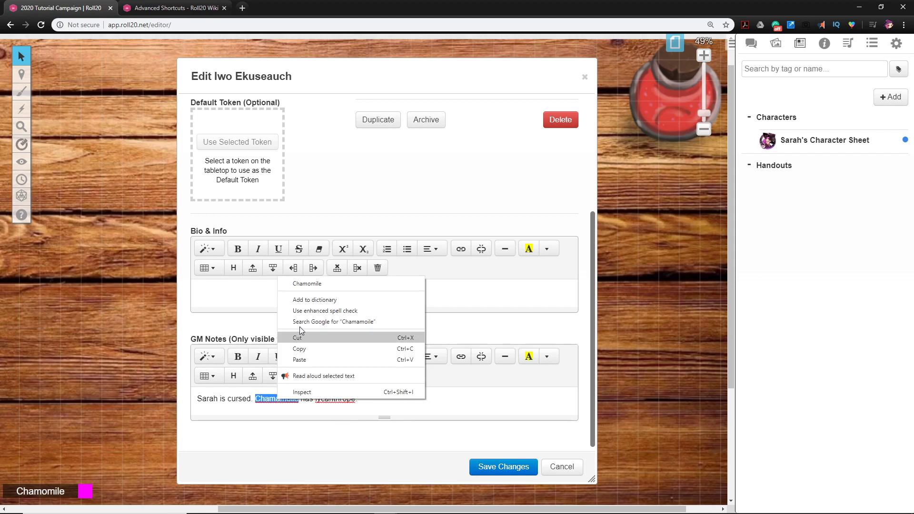
{"action": "left_click", "coordinate": [307, 284]}
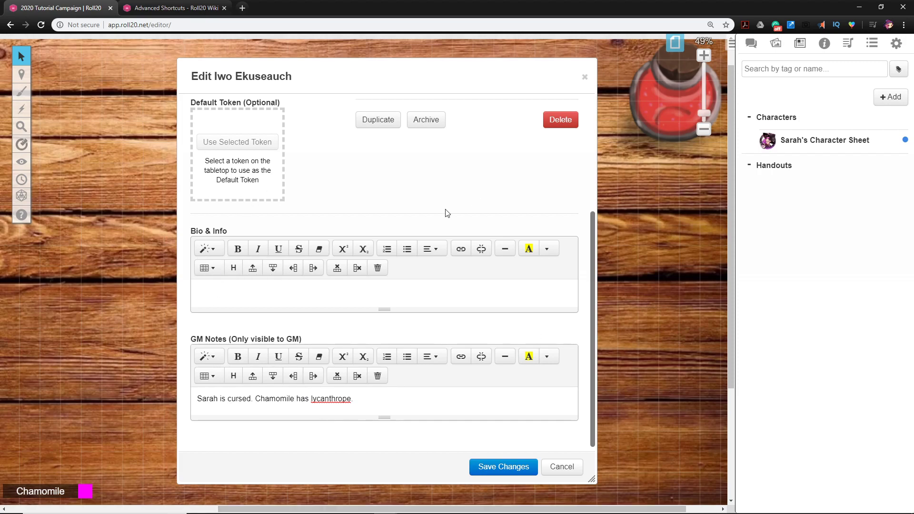
Step: Save the changes to the character entry and close its sheet window
{"action": "scroll", "coordinate": [447, 211], "scroll_direction": "up", "scroll_amount": 3}
{"action": "scroll", "coordinate": [305, 115], "scroll_direction": "down", "scroll_amount": 3}
{"action": "scroll", "coordinate": [393, 333], "scroll_direction": "up", "scroll_amount": 4}
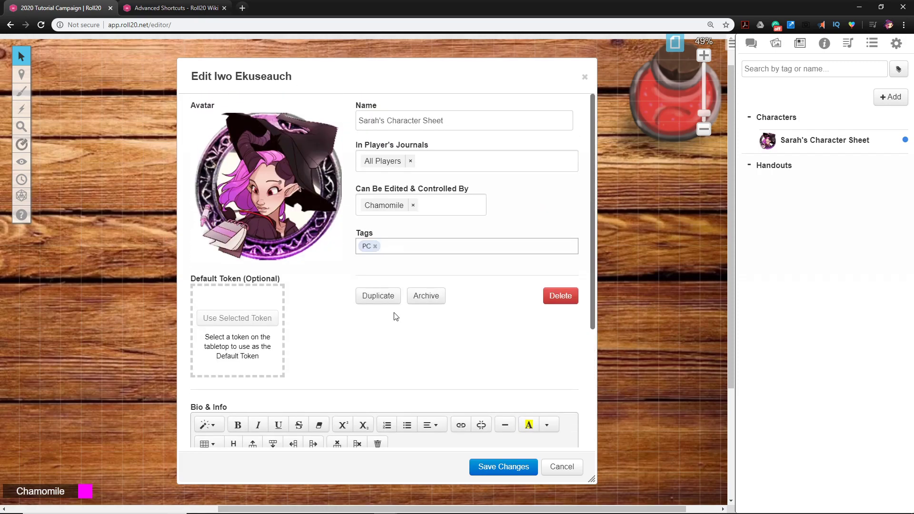
{"action": "scroll", "coordinate": [377, 247], "scroll_direction": "down", "scroll_amount": 4}
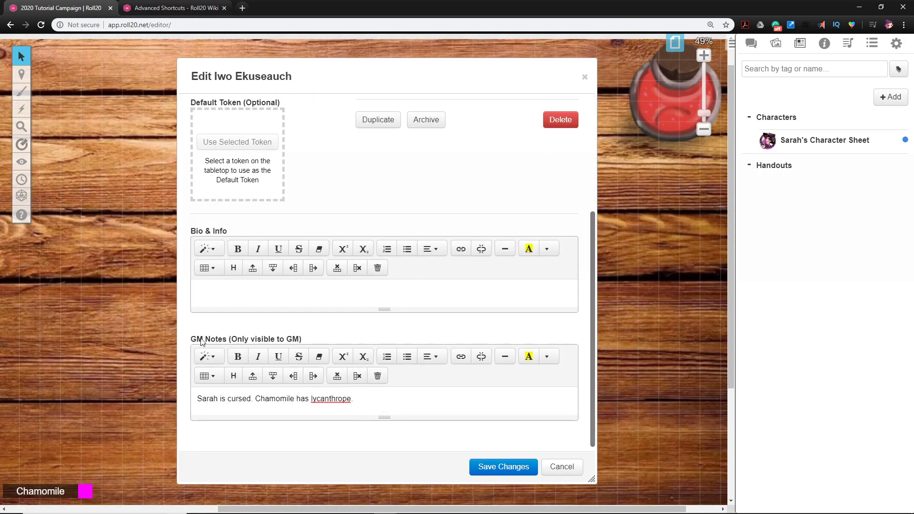
{"action": "scroll", "coordinate": [444, 366], "scroll_direction": "up", "scroll_amount": 4}
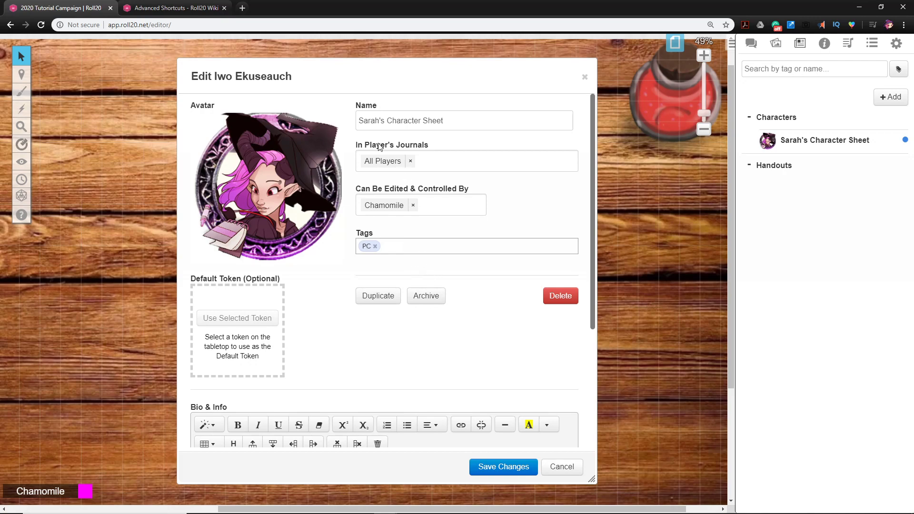
{"action": "left_click", "coordinate": [496, 467]}
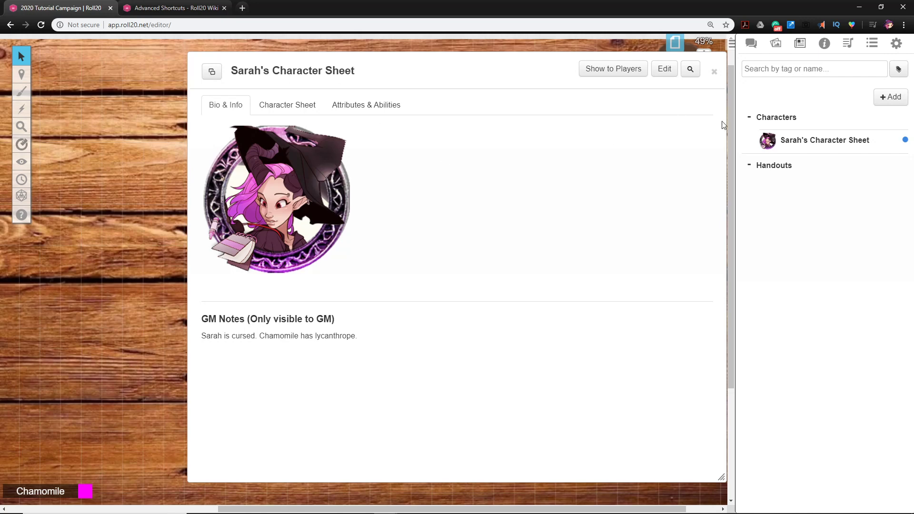
{"action": "left_click_drag", "start_coordinate": [489, 75], "coordinate": [392, 74]}
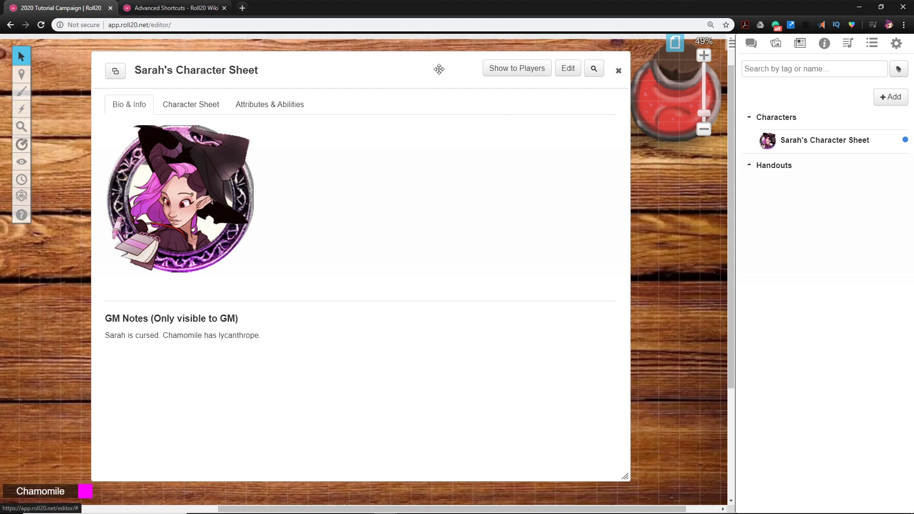
{"action": "left_click", "coordinate": [618, 71]}
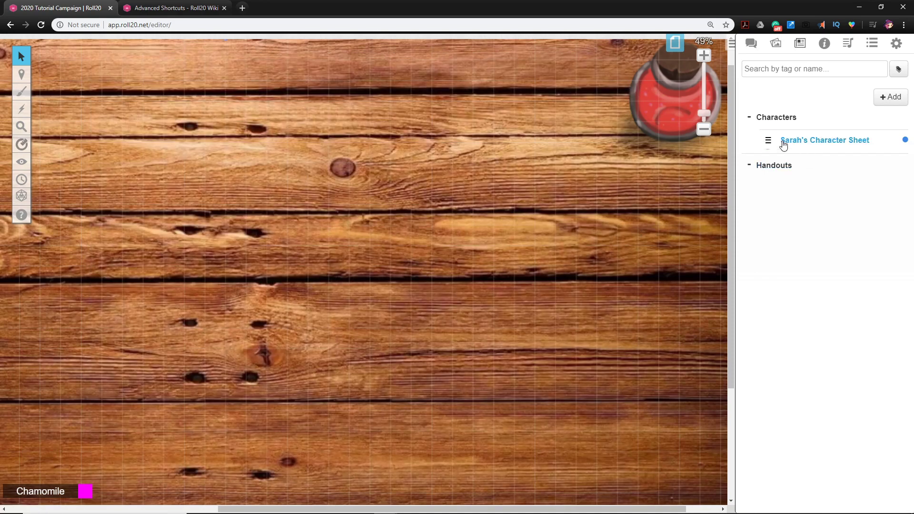
Step: Reopen the character's sheet, start creating it with the Charactermancer and go to the race stage
{"action": "left_click", "coordinate": [808, 143]}
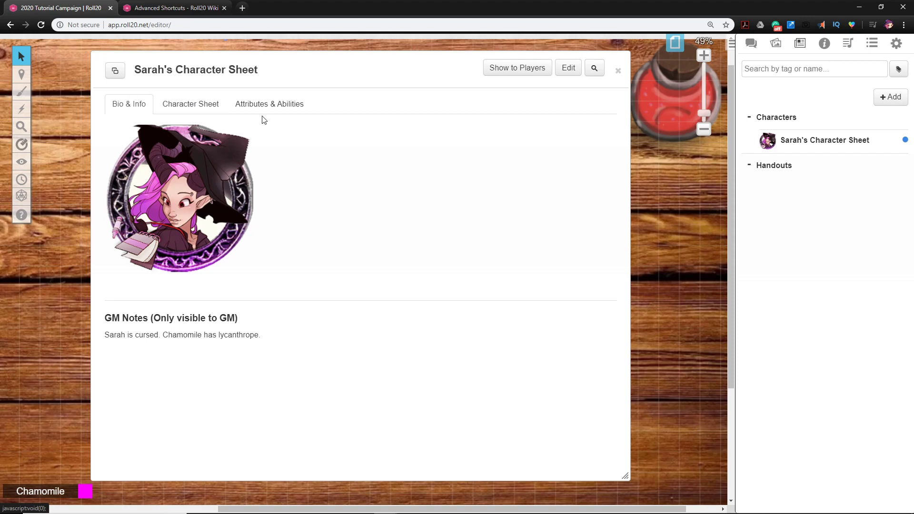
{"action": "left_click", "coordinate": [179, 104]}
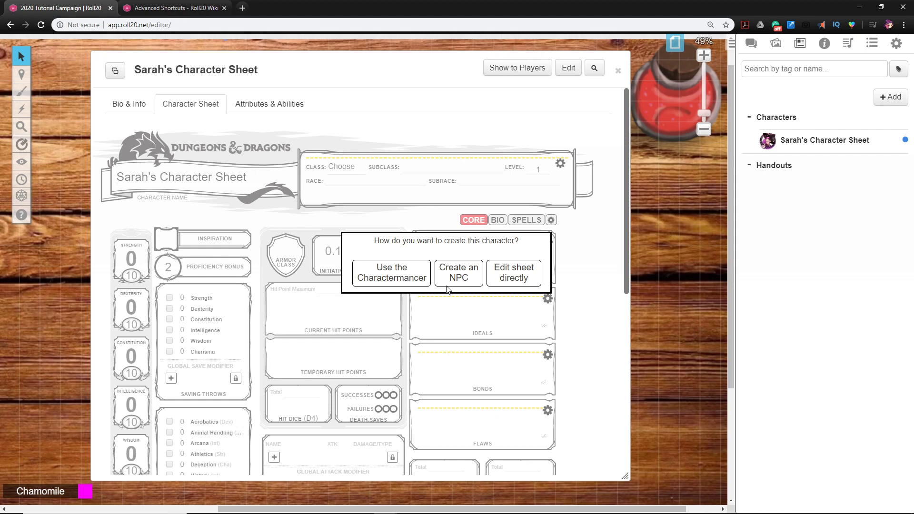
{"action": "left_click", "coordinate": [387, 279]}
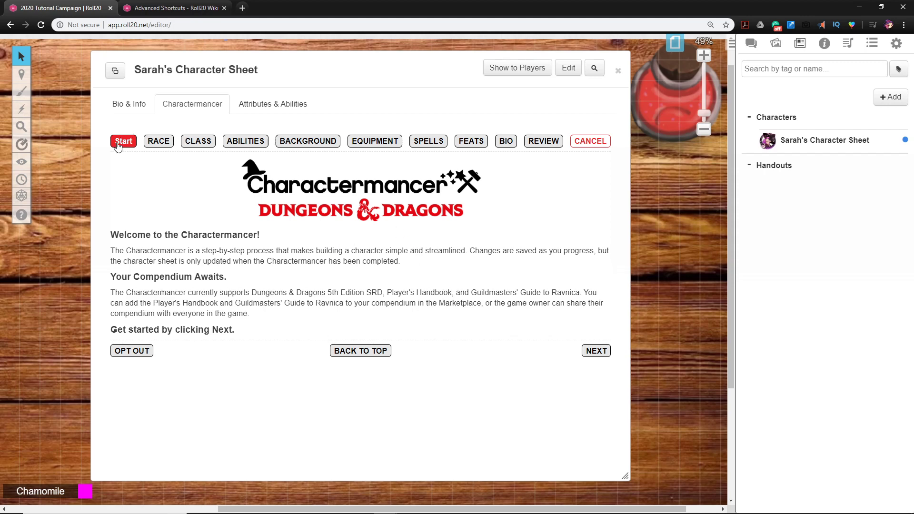
{"action": "left_click", "coordinate": [157, 143]}
{"action": "scroll", "coordinate": [285, 286], "scroll_direction": "down", "scroll_amount": 1}
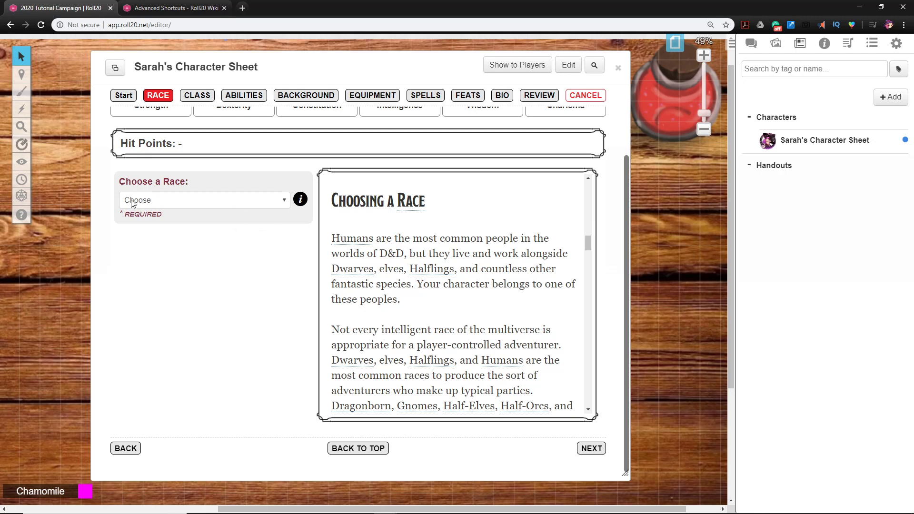
Step: Look through the available races and try Custom as the character's race
{"action": "left_click", "coordinate": [186, 202]}
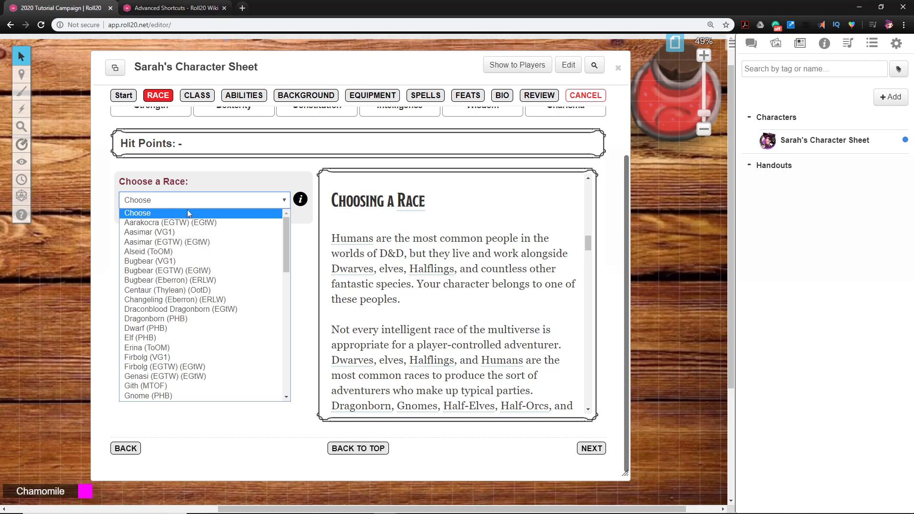
{"action": "scroll", "coordinate": [189, 285], "scroll_direction": "down", "scroll_amount": 8}
{"action": "scroll", "coordinate": [190, 295], "scroll_direction": "up", "scroll_amount": 10}
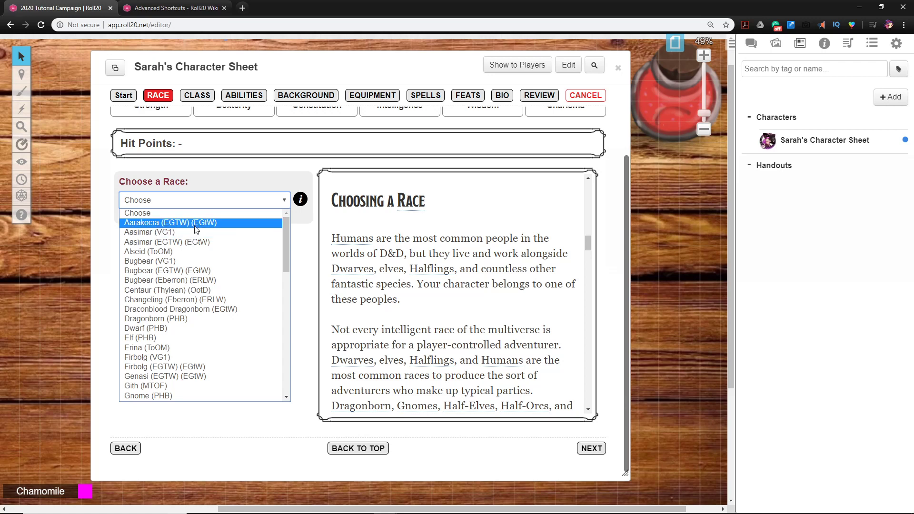
{"action": "scroll", "coordinate": [195, 286], "scroll_direction": "down", "scroll_amount": 10}
{"action": "left_click", "coordinate": [148, 399]}
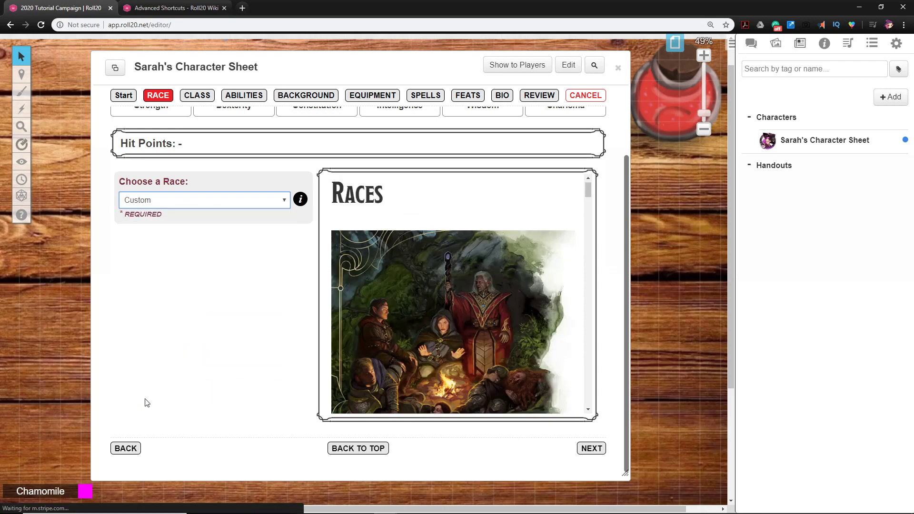
Step: Examine the custom race fields for name, ability score increases, alignment, size, speed, proficiencies and features
{"action": "scroll", "coordinate": [157, 285], "scroll_direction": "down", "scroll_amount": 5}
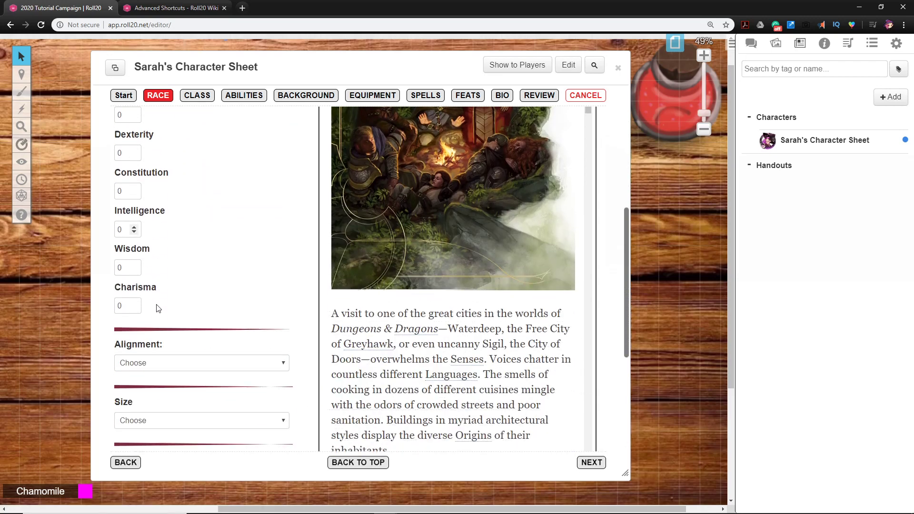
{"action": "scroll", "coordinate": [159, 308], "scroll_direction": "down", "scroll_amount": 6}
{"action": "scroll", "coordinate": [160, 347], "scroll_direction": "up", "scroll_amount": 6}
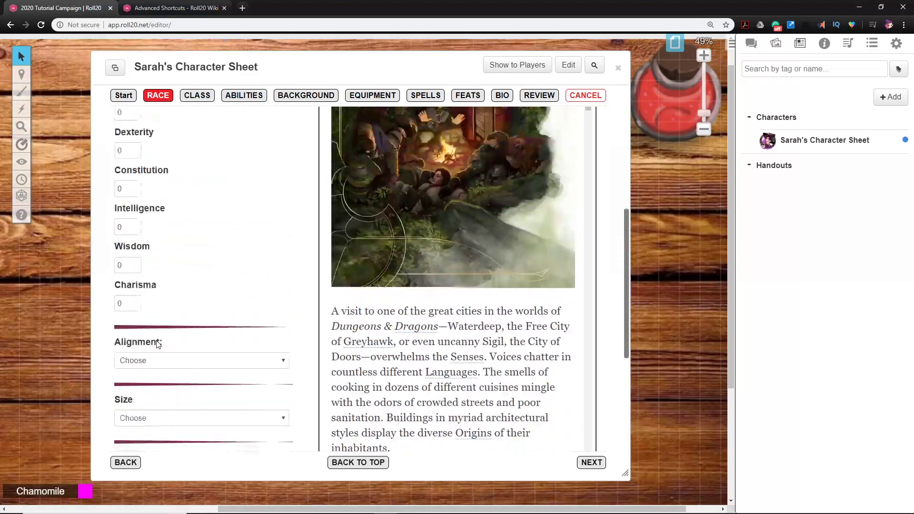
{"action": "scroll", "coordinate": [143, 328], "scroll_direction": "down", "scroll_amount": 6}
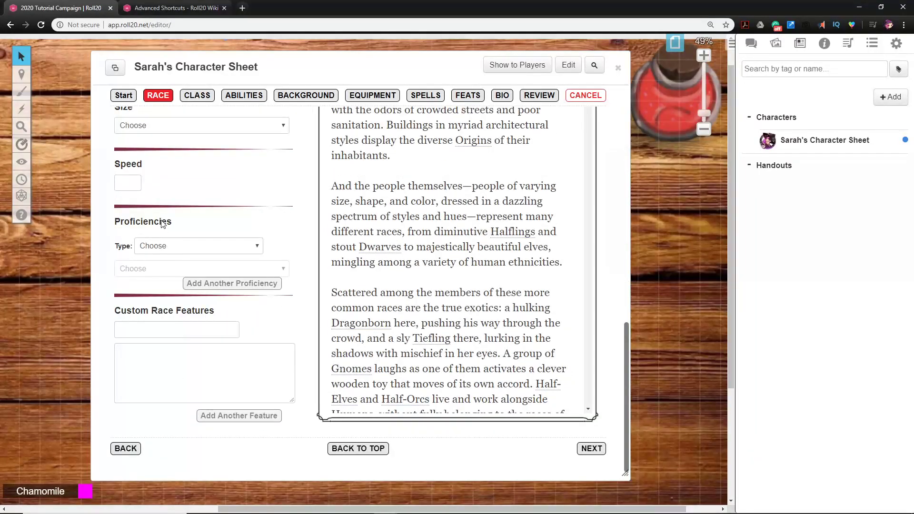
{"action": "scroll", "coordinate": [154, 235], "scroll_direction": "up", "scroll_amount": 3}
{"action": "scroll", "coordinate": [162, 323], "scroll_direction": "down", "scroll_amount": 3}
{"action": "scroll", "coordinate": [236, 309], "scroll_direction": "up", "scroll_amount": 10}
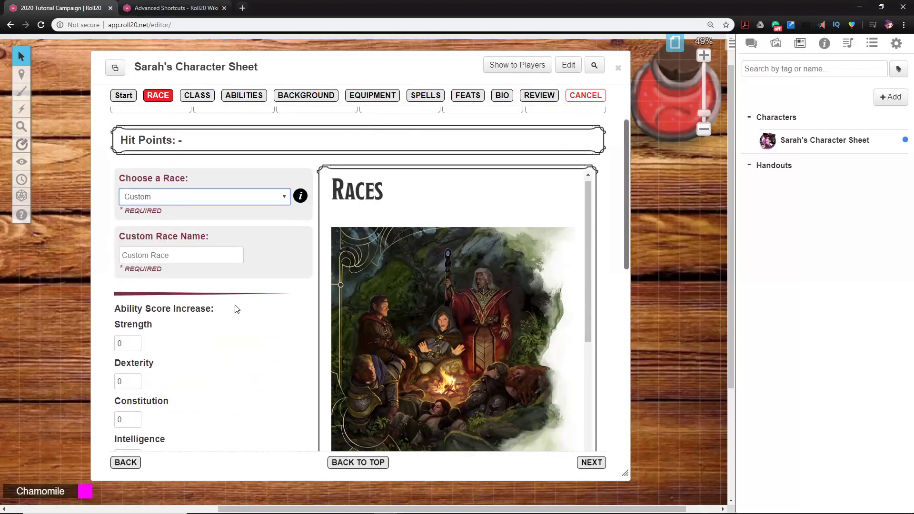
{"action": "scroll", "coordinate": [236, 309], "scroll_direction": "up", "scroll_amount": 2}
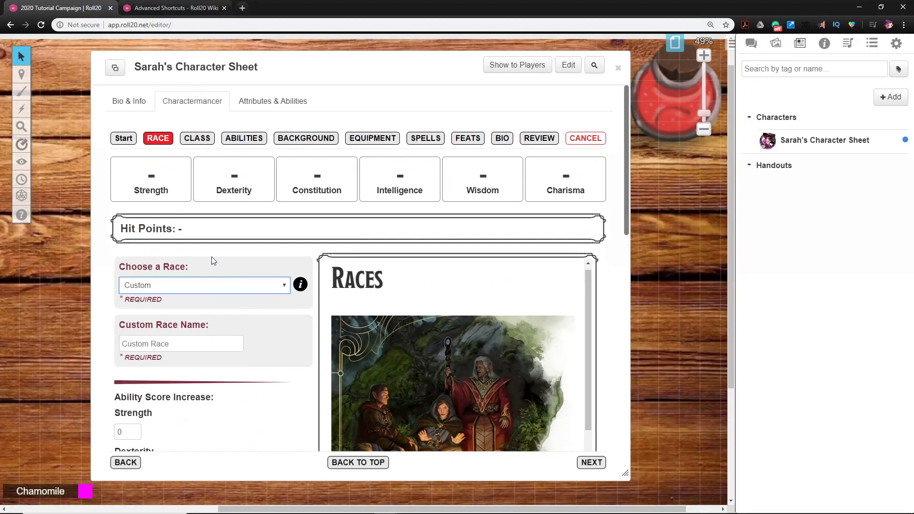
Step: Set the character's race to Tiefling (PHB)
{"action": "left_click", "coordinate": [172, 286]}
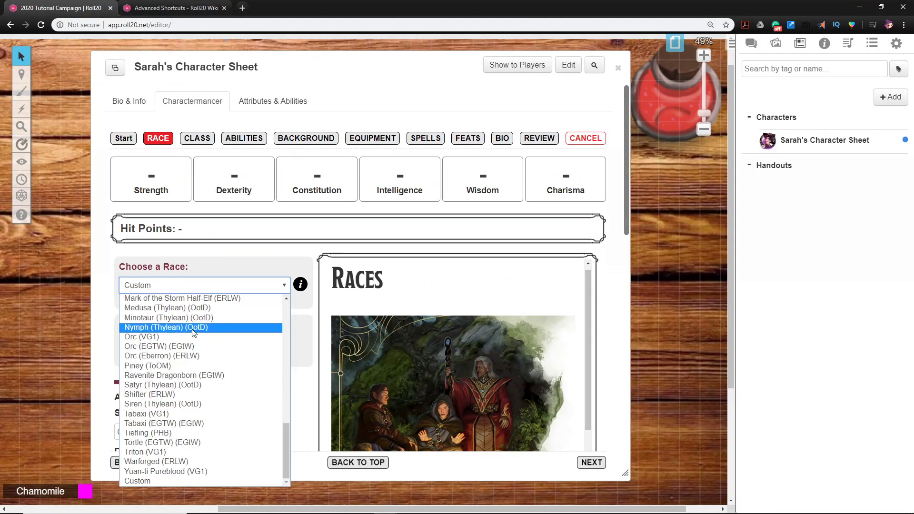
{"action": "scroll", "coordinate": [181, 328], "scroll_direction": "up", "scroll_amount": 15}
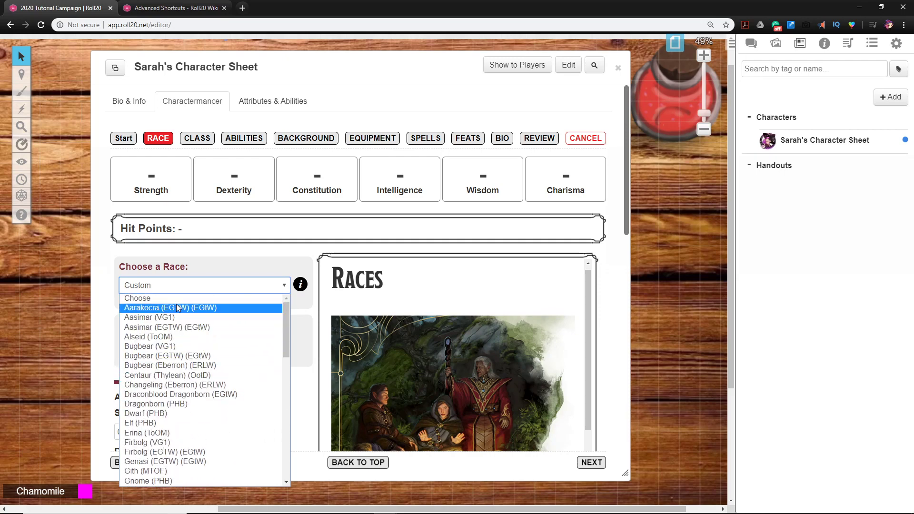
{"action": "scroll", "coordinate": [160, 314], "scroll_direction": "down", "scroll_amount": 7}
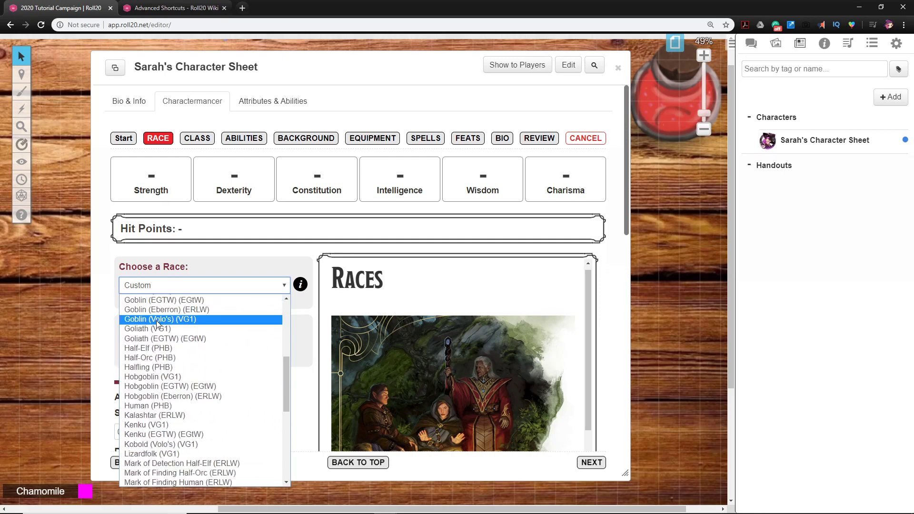
{"action": "scroll", "coordinate": [157, 333], "scroll_direction": "up", "scroll_amount": 3}
{"action": "scroll", "coordinate": [157, 333], "scroll_direction": "up", "scroll_amount": 4}
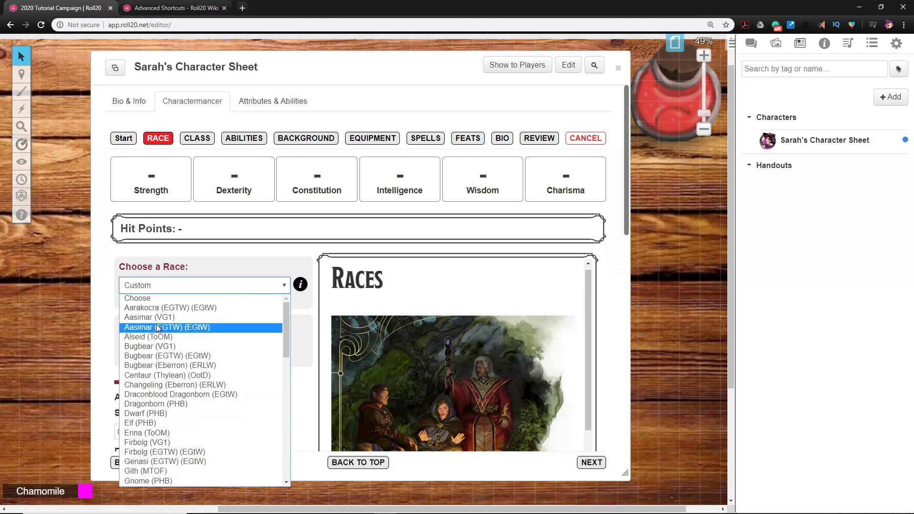
{"action": "scroll", "coordinate": [159, 341], "scroll_direction": "down", "scroll_amount": 14}
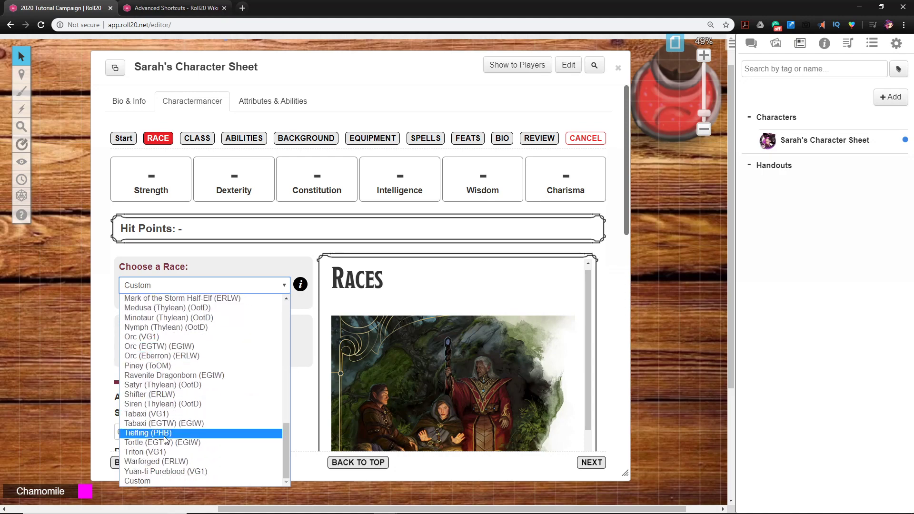
{"action": "left_click", "coordinate": [165, 434]}
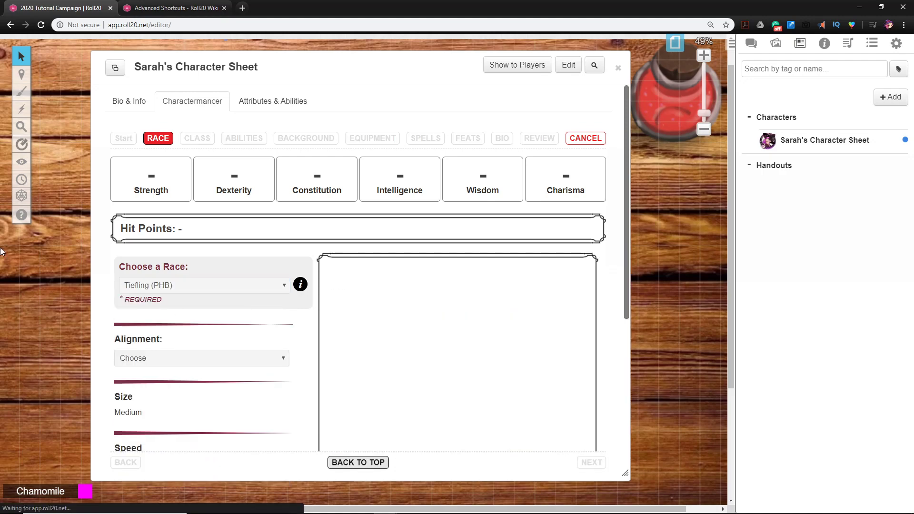
Step: Set the Tiefling character's alignment to Neutral and review the race's traits
{"action": "scroll", "coordinate": [175, 342], "scroll_direction": "down", "scroll_amount": 4}
{"action": "scroll", "coordinate": [254, 348], "scroll_direction": "up", "scroll_amount": 4}
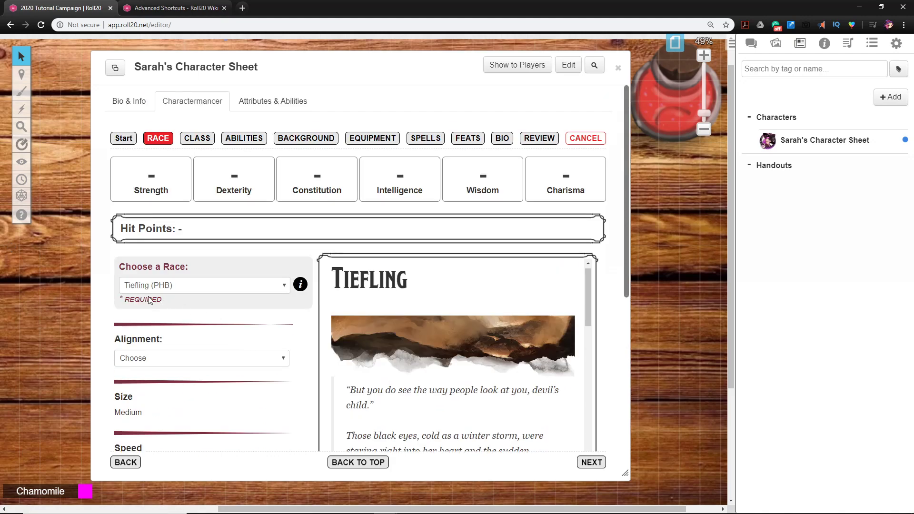
{"action": "left_click", "coordinate": [149, 362]}
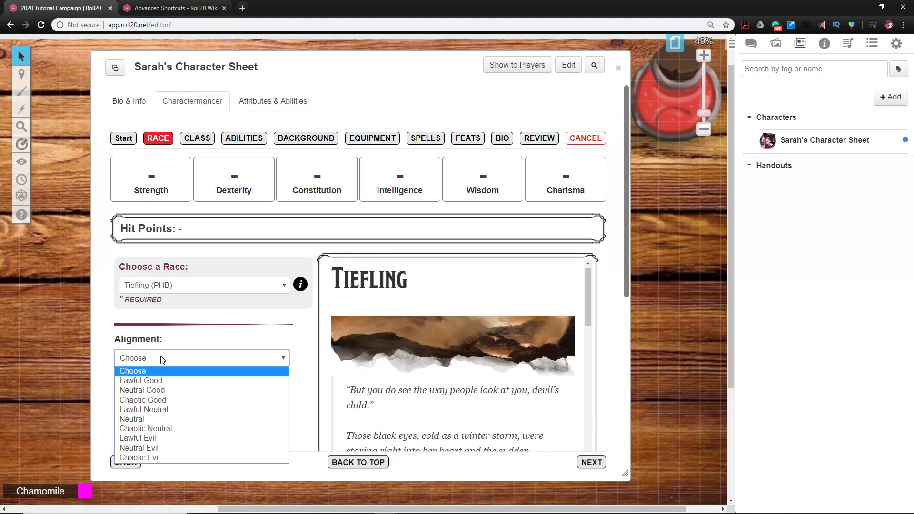
{"action": "left_click", "coordinate": [162, 419]}
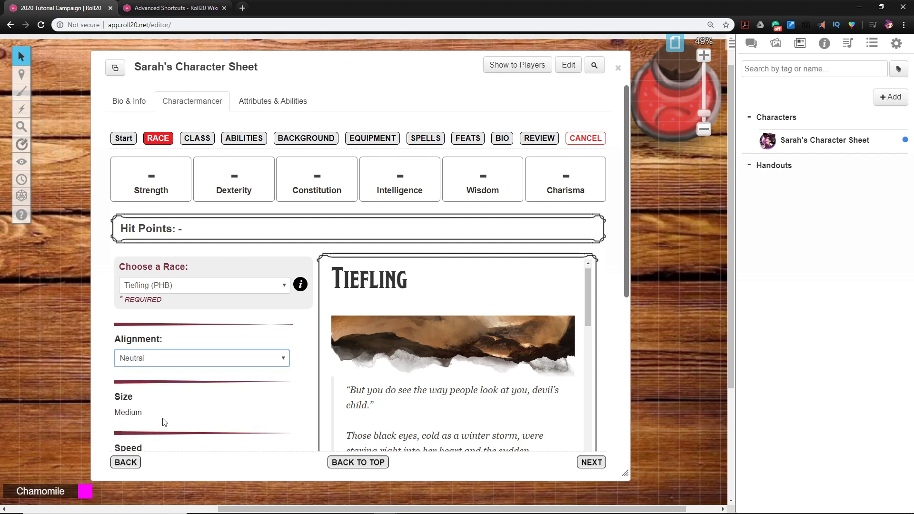
{"action": "scroll", "coordinate": [199, 414], "scroll_direction": "down", "scroll_amount": 4}
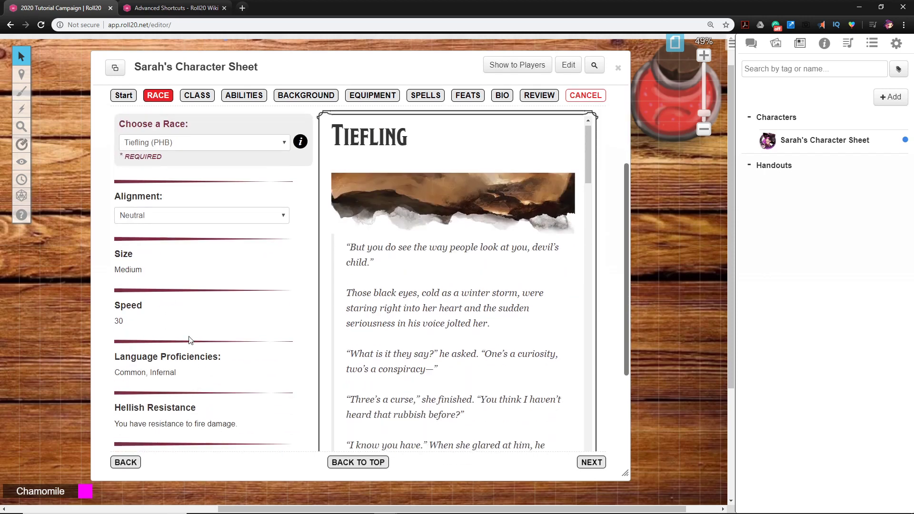
{"action": "scroll", "coordinate": [153, 222], "scroll_direction": "down", "scroll_amount": 1}
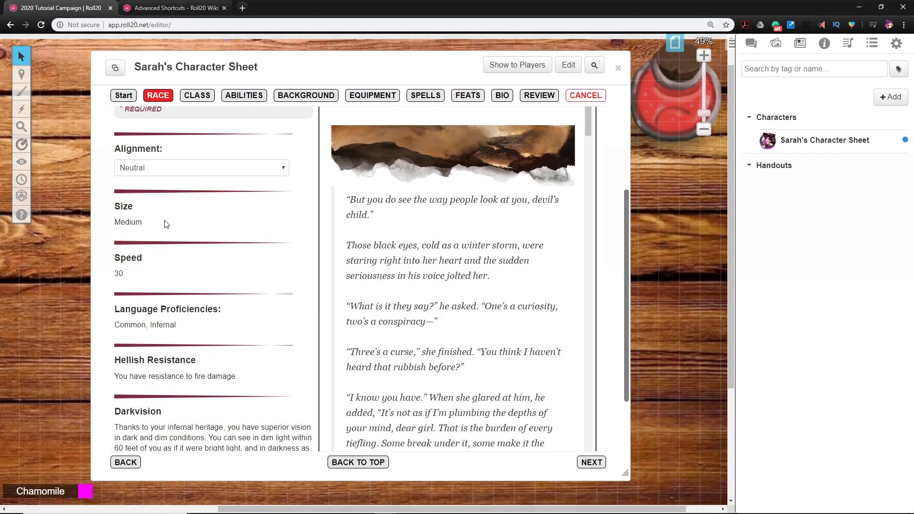
Step: Set the subrace to Tiefling - Dispater (MTOF) and review its ability score increases and Legacy of Dis trait
{"action": "scroll", "coordinate": [164, 223], "scroll_direction": "down", "scroll_amount": 3}
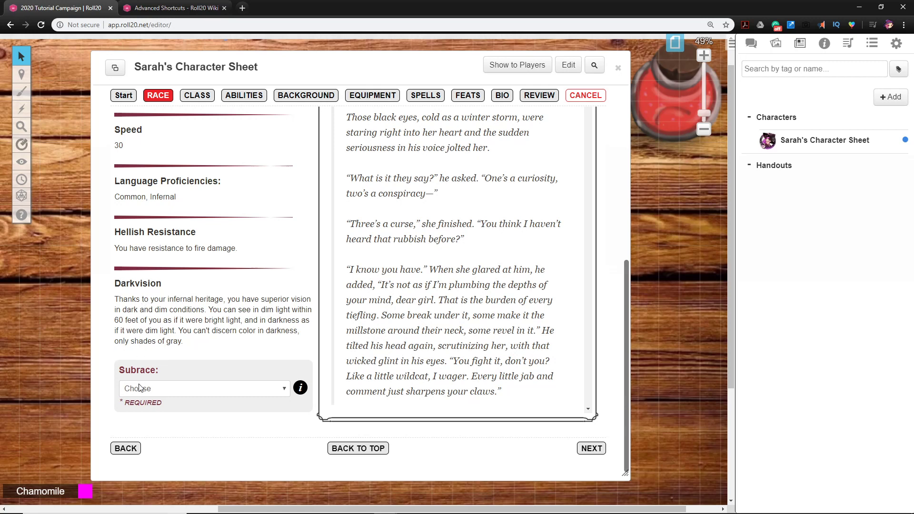
{"action": "left_click", "coordinate": [165, 394]}
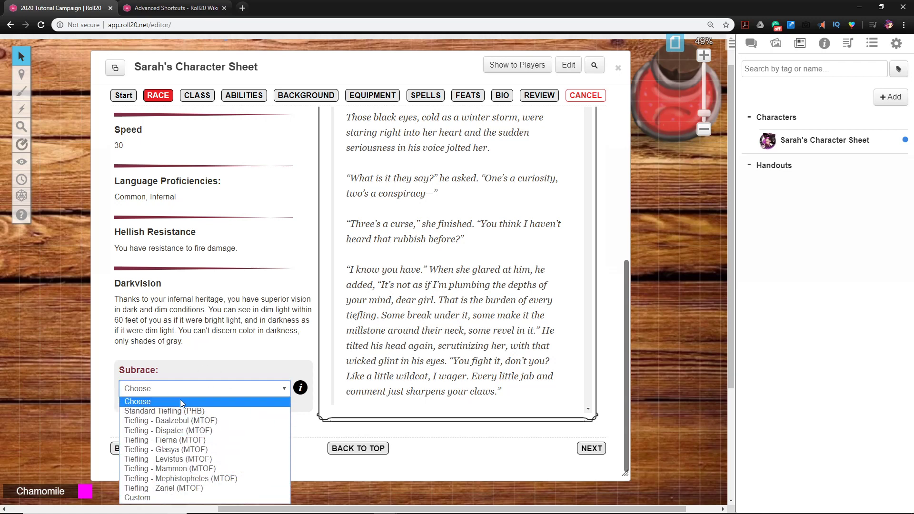
{"action": "left_click", "coordinate": [171, 431]}
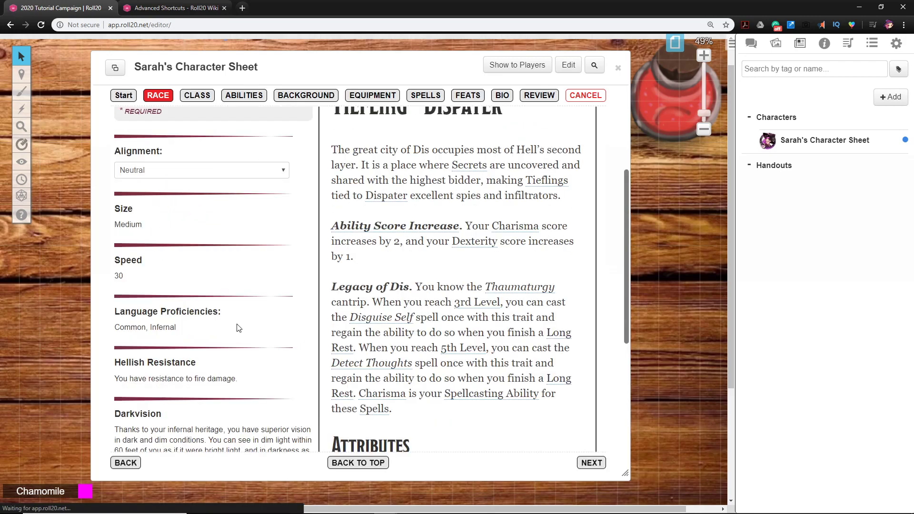
{"action": "scroll", "coordinate": [259, 310], "scroll_direction": "down", "scroll_amount": 6}
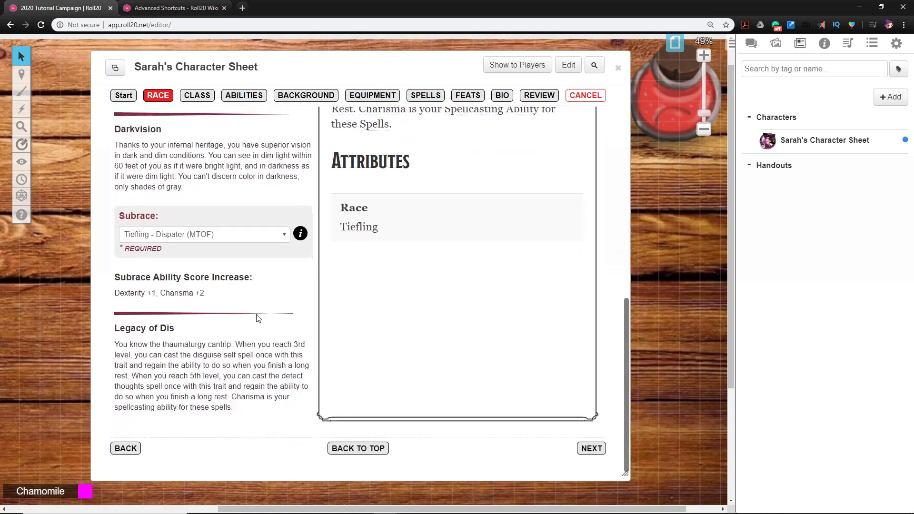
{"action": "scroll", "coordinate": [256, 322], "scroll_direction": "up", "scroll_amount": 10}
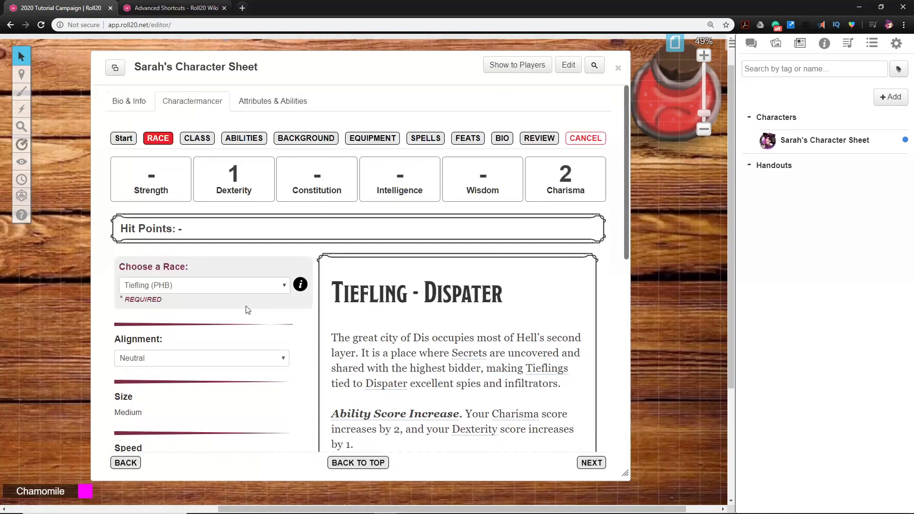
Step: Set the character's class to Bard (PHB)
{"action": "left_click", "coordinate": [199, 142]}
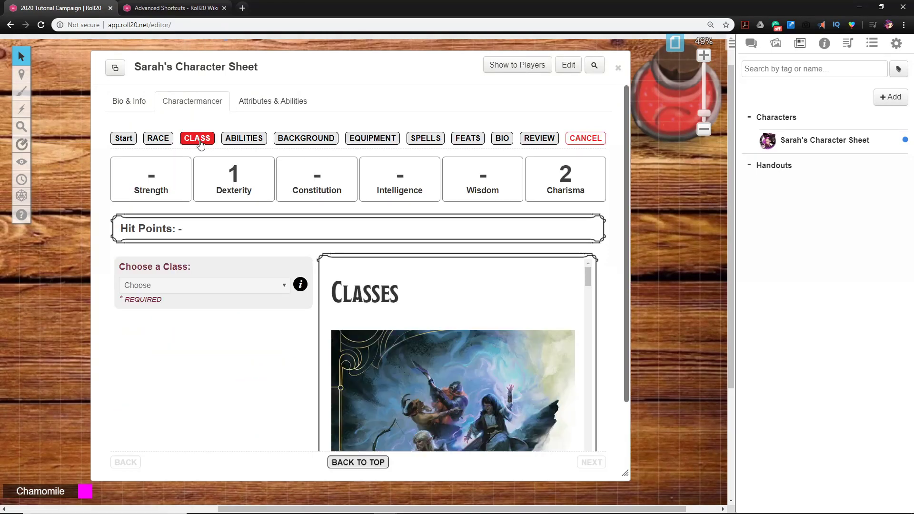
{"action": "left_click", "coordinate": [233, 287]}
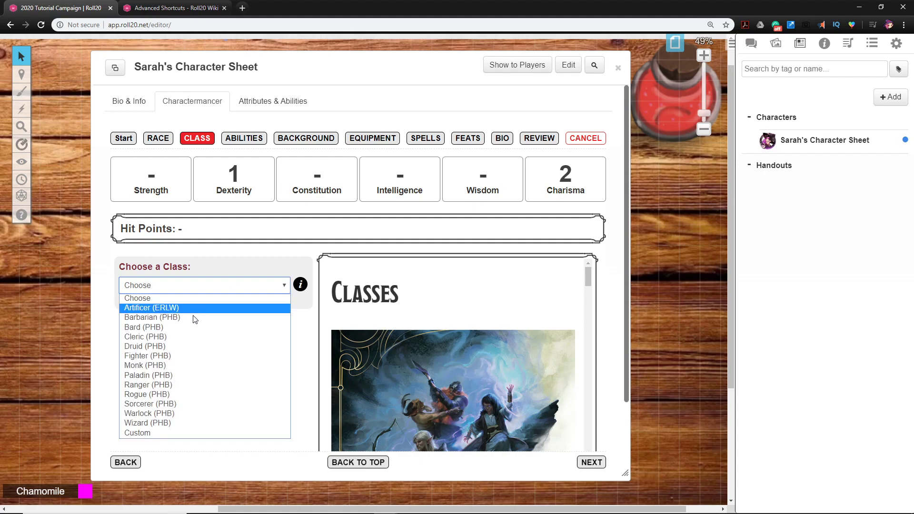
{"action": "left_click", "coordinate": [187, 327]}
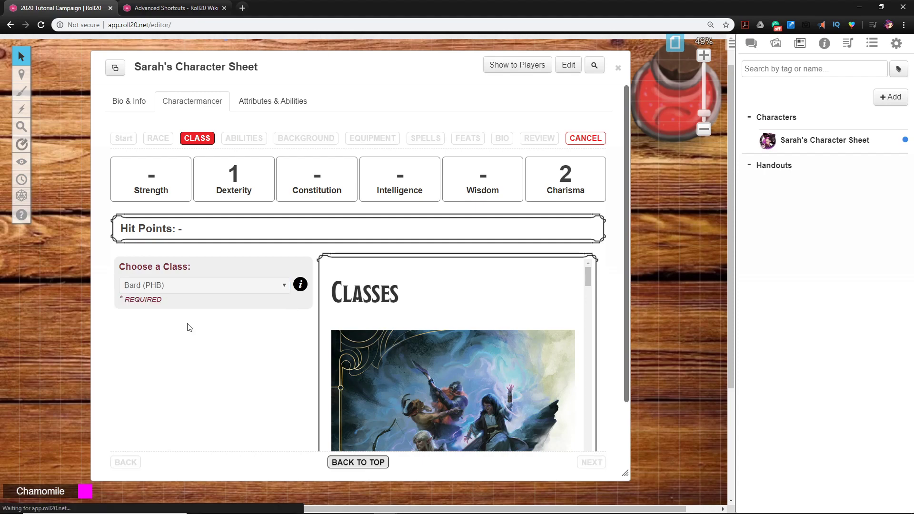
Step: Examine the Bard's weapon, armor, skill and tool proficiencies, spells known, cantrips and Bardic Inspiration
{"action": "scroll", "coordinate": [213, 320], "scroll_direction": "down", "scroll_amount": 4}
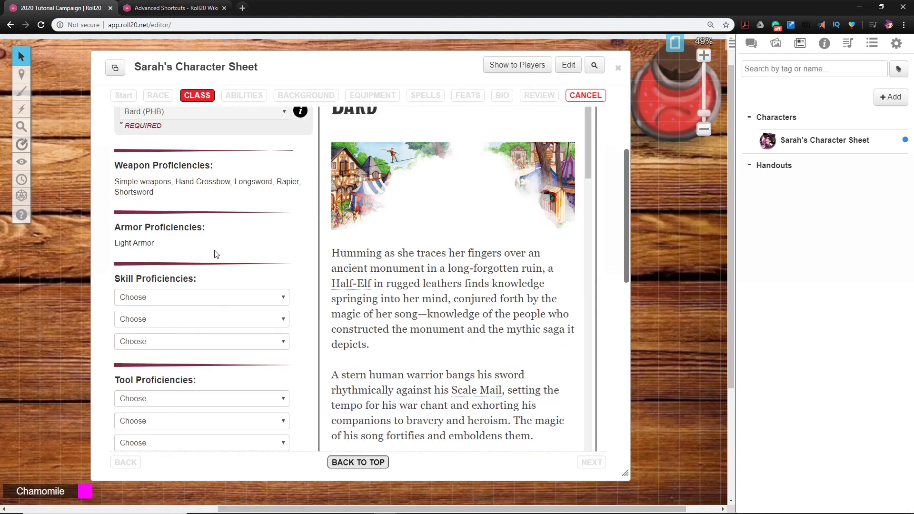
{"action": "scroll", "coordinate": [190, 224], "scroll_direction": "up", "scroll_amount": 3}
{"action": "scroll", "coordinate": [200, 231], "scroll_direction": "down", "scroll_amount": 3}
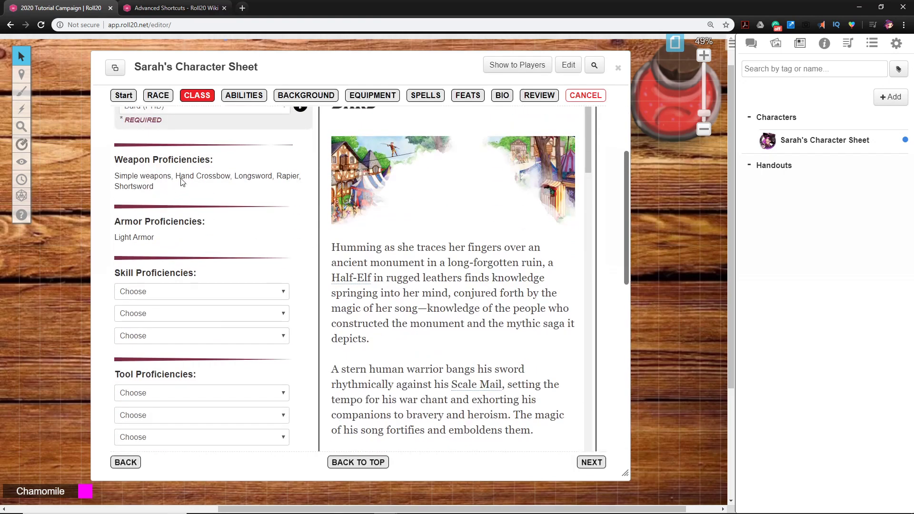
{"action": "scroll", "coordinate": [183, 212], "scroll_direction": "down", "scroll_amount": 2}
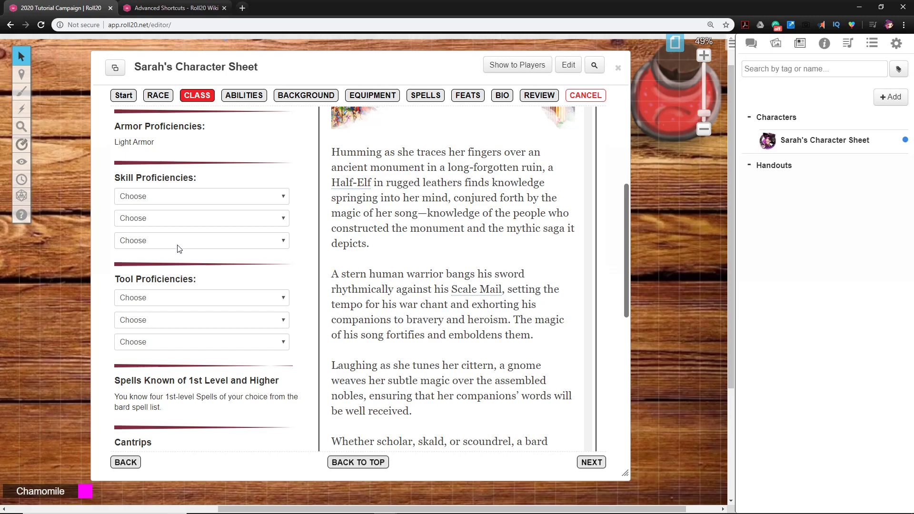
{"action": "scroll", "coordinate": [179, 248], "scroll_direction": "down", "scroll_amount": 2}
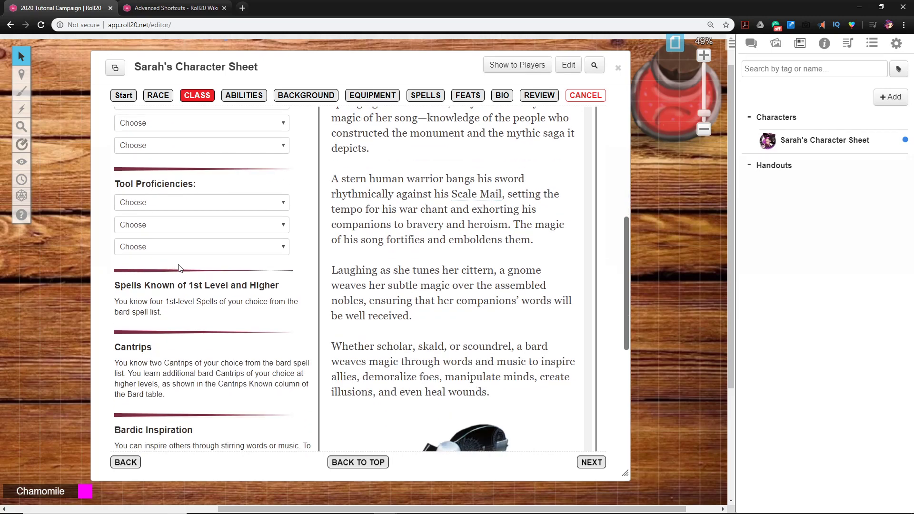
{"action": "scroll", "coordinate": [180, 269], "scroll_direction": "down", "scroll_amount": 3}
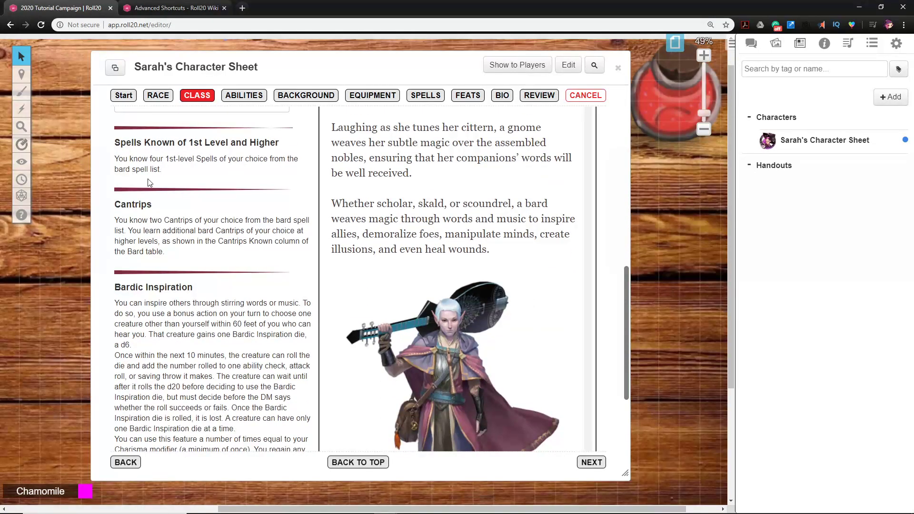
{"action": "scroll", "coordinate": [151, 183], "scroll_direction": "down", "scroll_amount": 4}
{"action": "scroll", "coordinate": [193, 339], "scroll_direction": "up", "scroll_amount": 10}
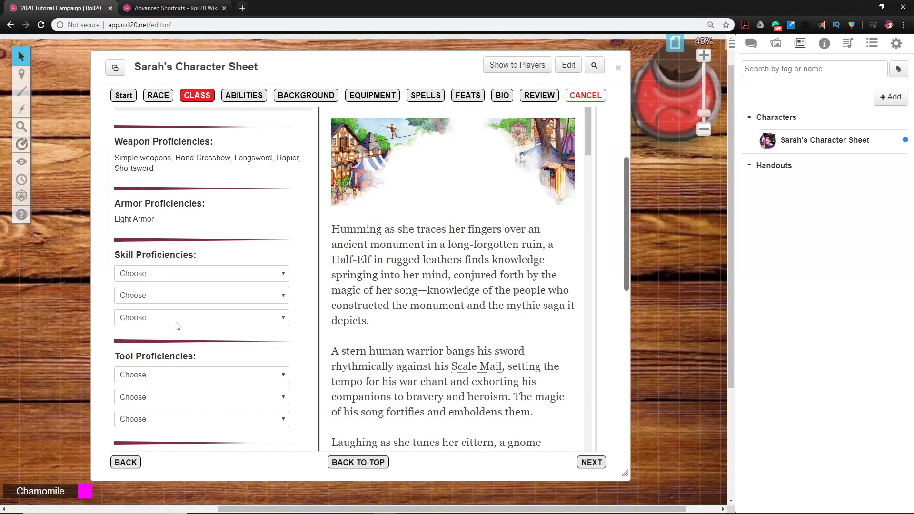
{"action": "scroll", "coordinate": [177, 326], "scroll_direction": "up", "scroll_amount": 1}
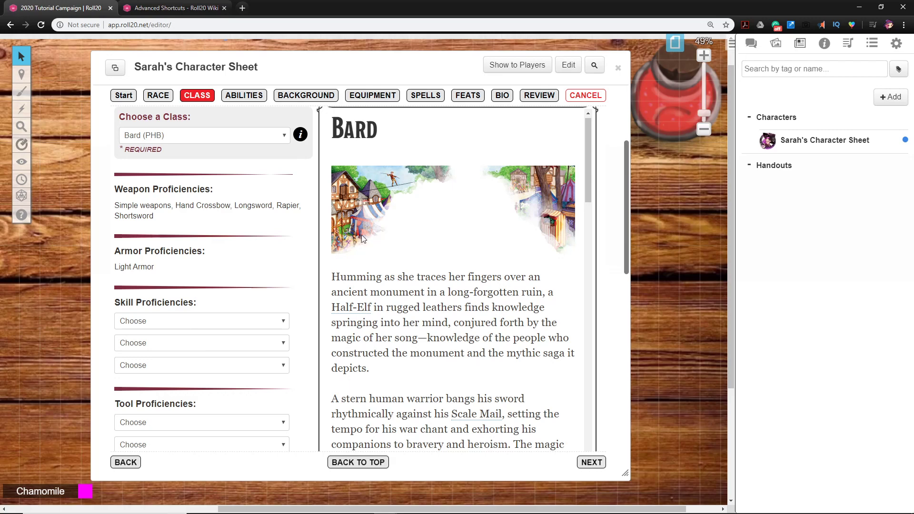
Step: Set the ability score method to Roll for Stats and roll 4d6, dropping the lowest die
{"action": "left_click", "coordinate": [244, 96]}
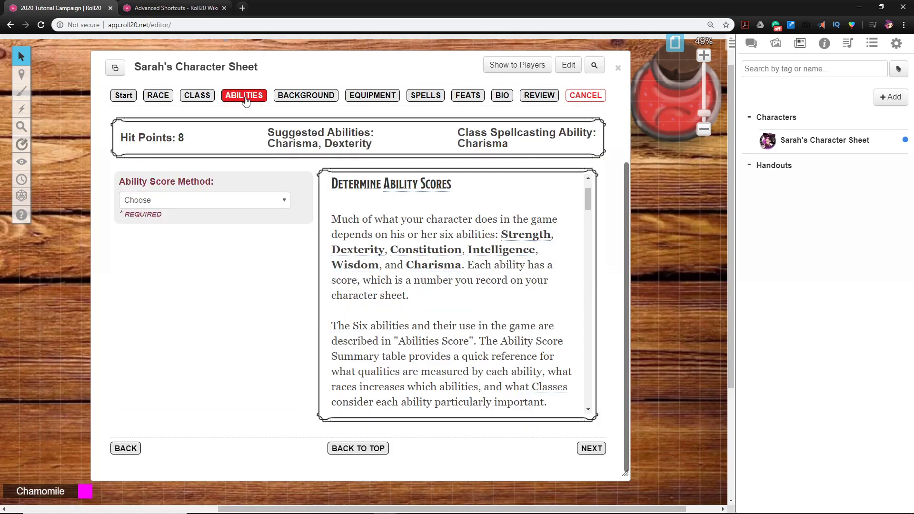
{"action": "left_click", "coordinate": [244, 201]}
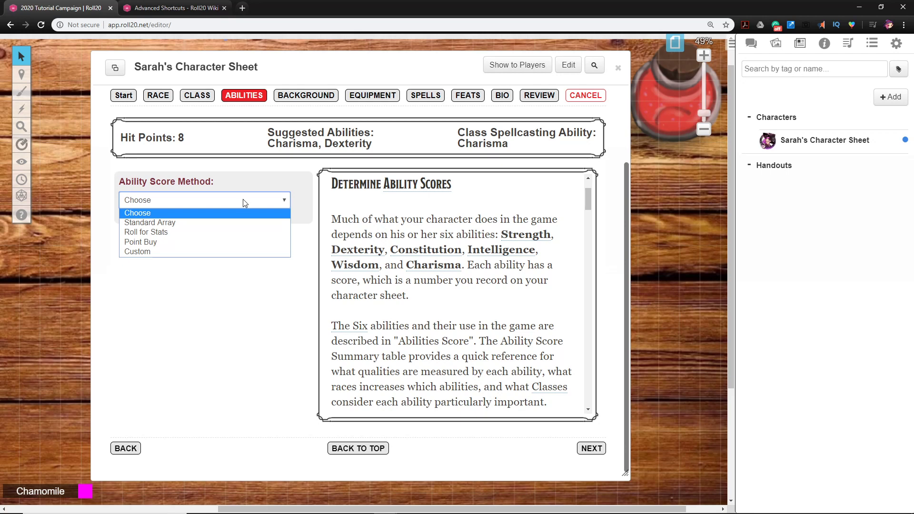
{"action": "left_click", "coordinate": [220, 232]}
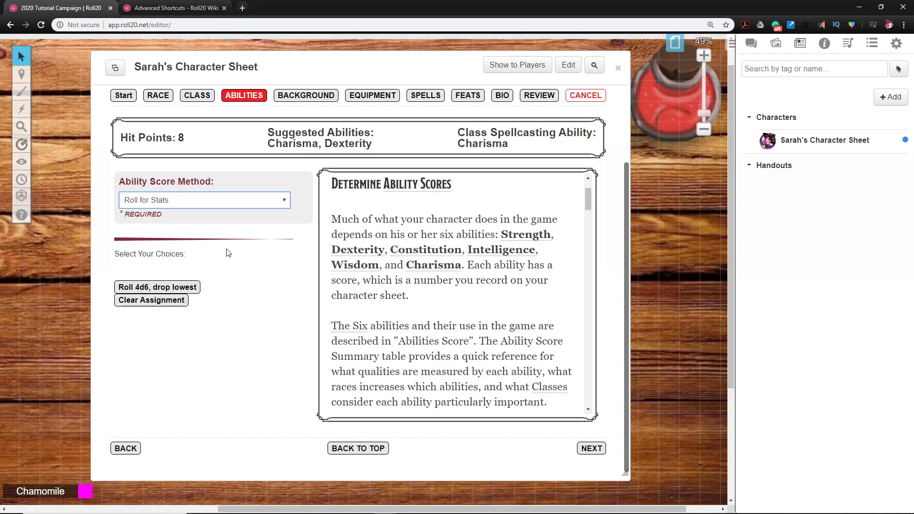
{"action": "left_click", "coordinate": [179, 289]}
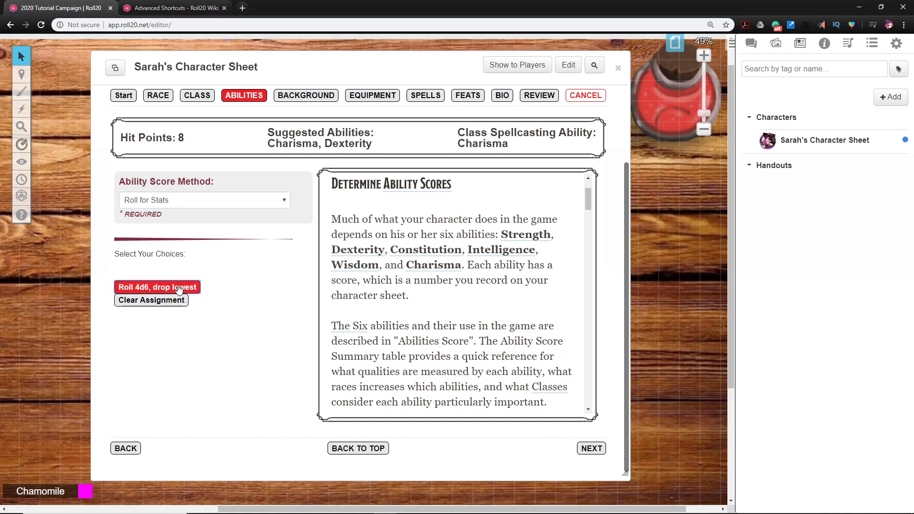
Step: Check the stat rolls in the chat and look over the options for assigning them to abilities
{"action": "left_click", "coordinate": [752, 46]}
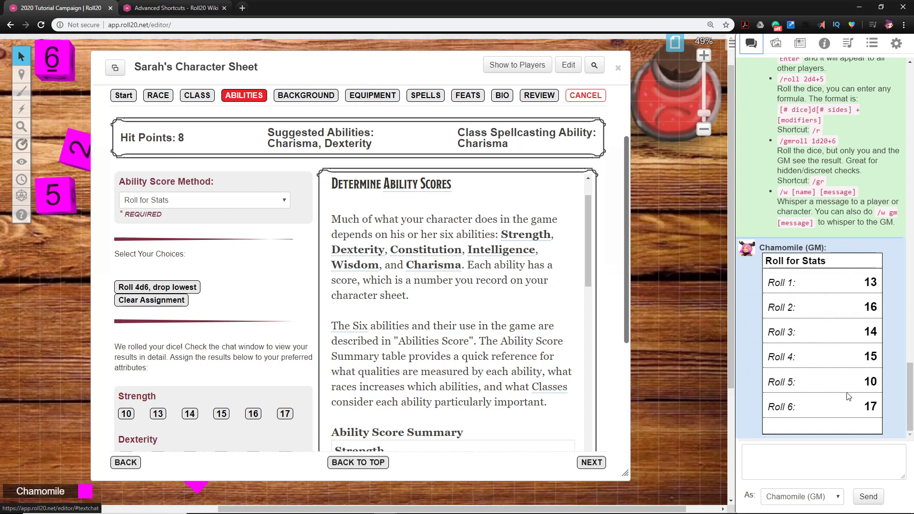
{"action": "mouse_move", "coordinate": [869, 411]}
{"action": "scroll", "coordinate": [270, 281], "scroll_direction": "up", "scroll_amount": 1}
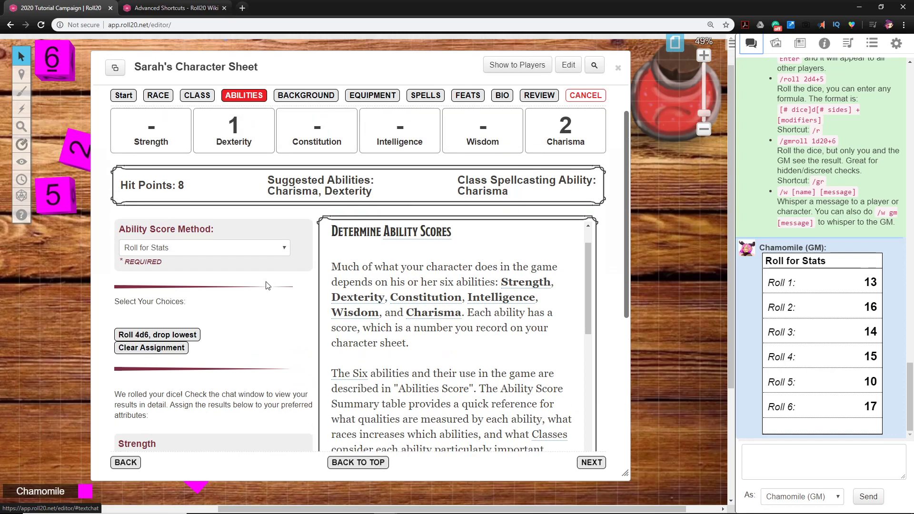
{"action": "scroll", "coordinate": [267, 286], "scroll_direction": "down", "scroll_amount": 4}
{"action": "scroll", "coordinate": [261, 280], "scroll_direction": "up", "scroll_amount": 5}
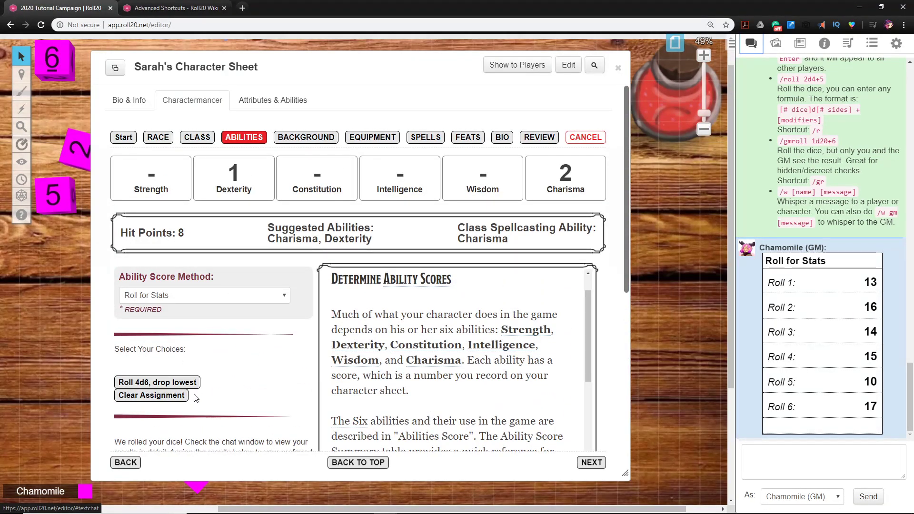
{"action": "scroll", "coordinate": [181, 333], "scroll_direction": "down", "scroll_amount": 2}
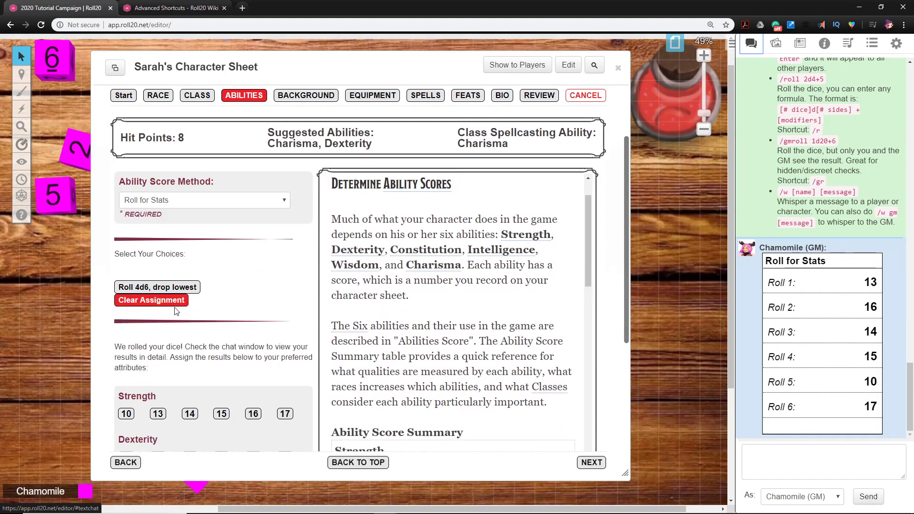
Step: Try Point Buy as the ability score method and switch it to Standard Array
{"action": "left_click", "coordinate": [191, 202]}
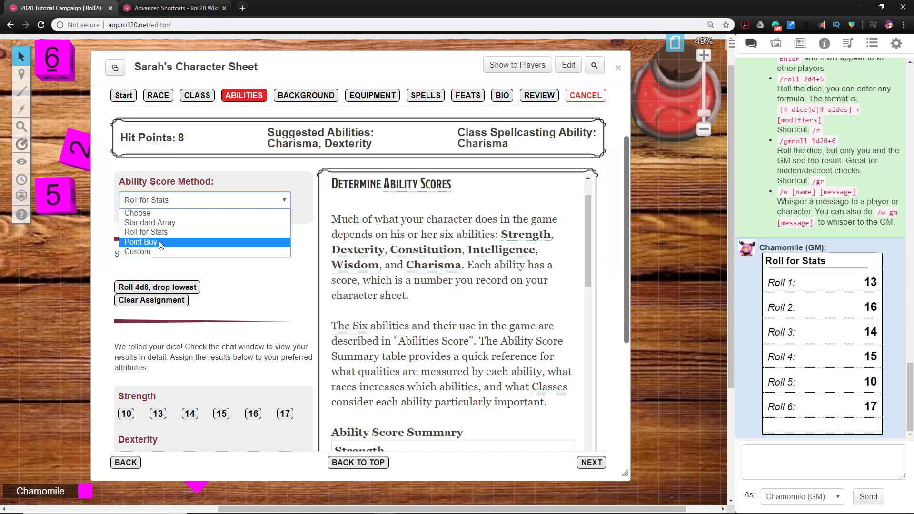
{"action": "left_click", "coordinate": [160, 242]}
{"action": "left_click", "coordinate": [172, 201]}
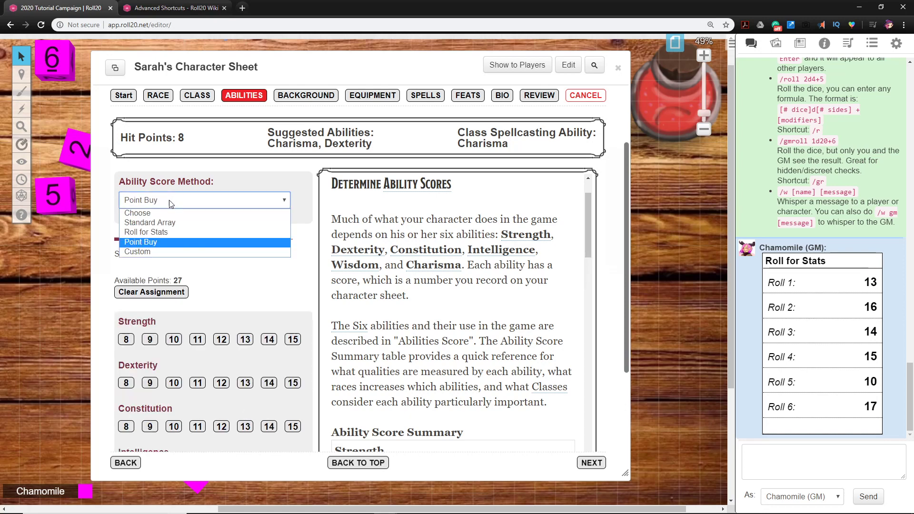
{"action": "left_click", "coordinate": [172, 223]}
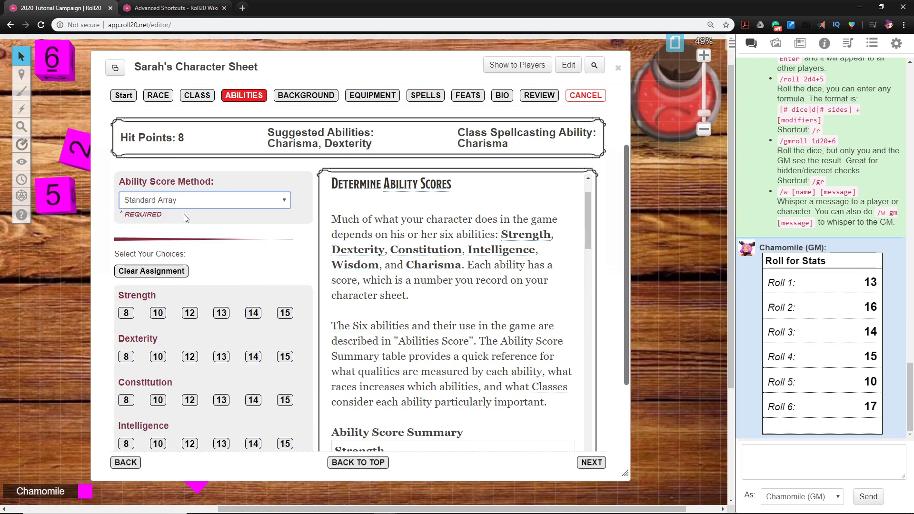
Step: Assign the standard array values Strength 10, Dexterity 13 and Constitution 14
{"action": "scroll", "coordinate": [183, 214], "scroll_direction": "down", "scroll_amount": 3}
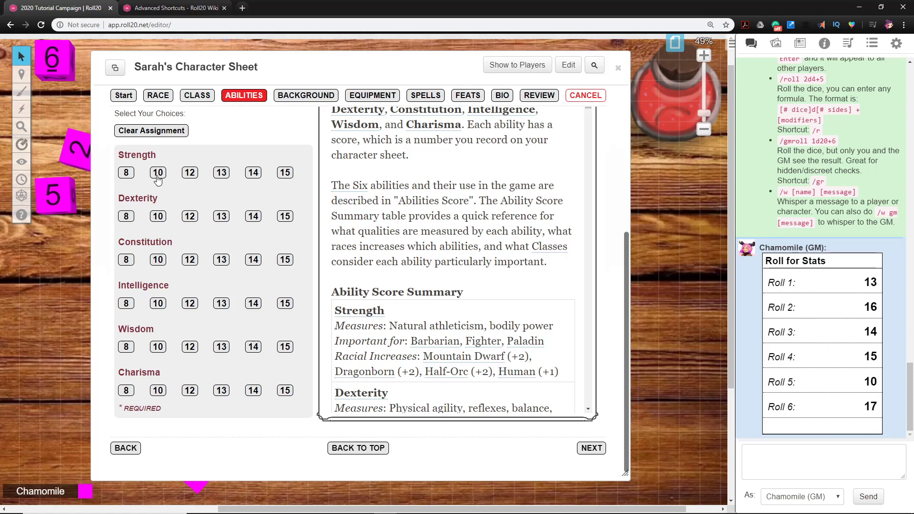
{"action": "left_click", "coordinate": [221, 218]}
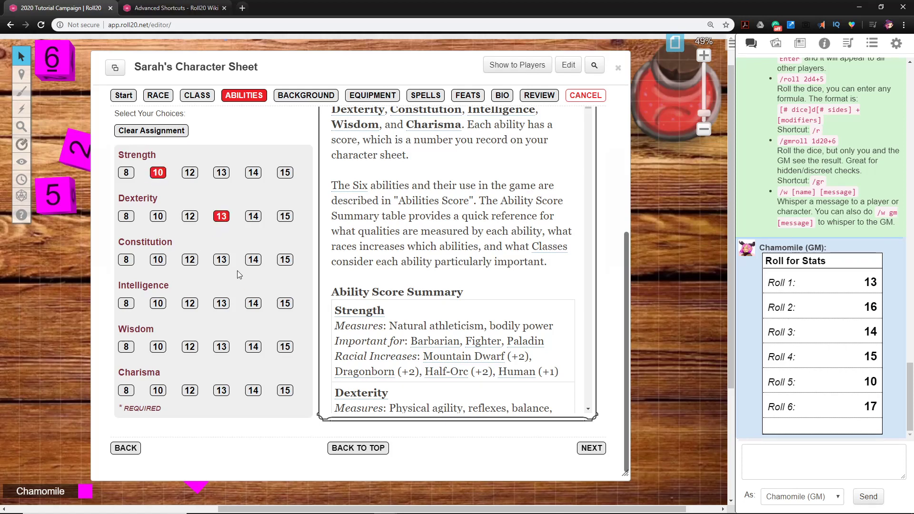
{"action": "left_click", "coordinate": [223, 261]}
{"action": "left_click", "coordinate": [222, 217]}
{"action": "left_click", "coordinate": [250, 264]}
Step: Set the ability score method to Point Buy
{"action": "scroll", "coordinate": [233, 274], "scroll_direction": "up", "scroll_amount": 3}
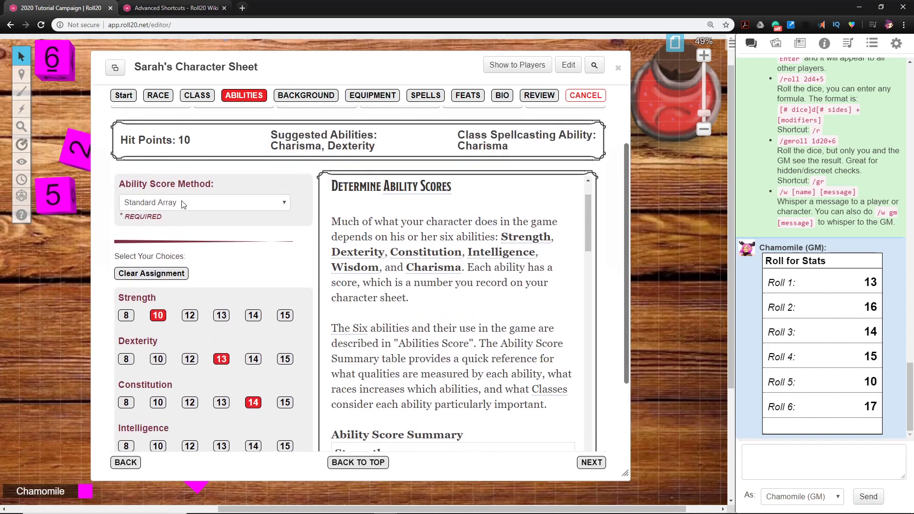
{"action": "left_click", "coordinate": [180, 205]}
{"action": "left_click", "coordinate": [161, 244]}
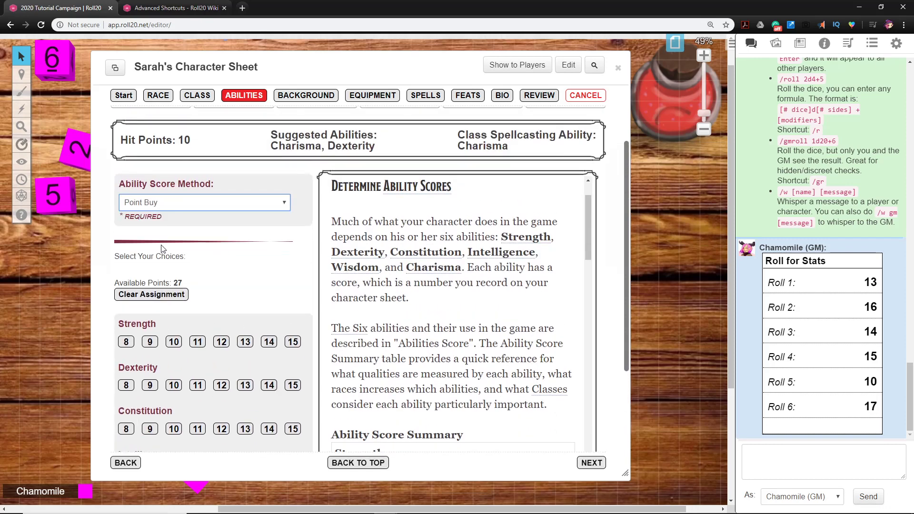
Step: Spend the points on Strength 12, Dexterity 10, Constitution 14, Intelligence 15, Wisdom 13 and Charisma 8
{"action": "scroll", "coordinate": [224, 258], "scroll_direction": "down", "scroll_amount": 3}
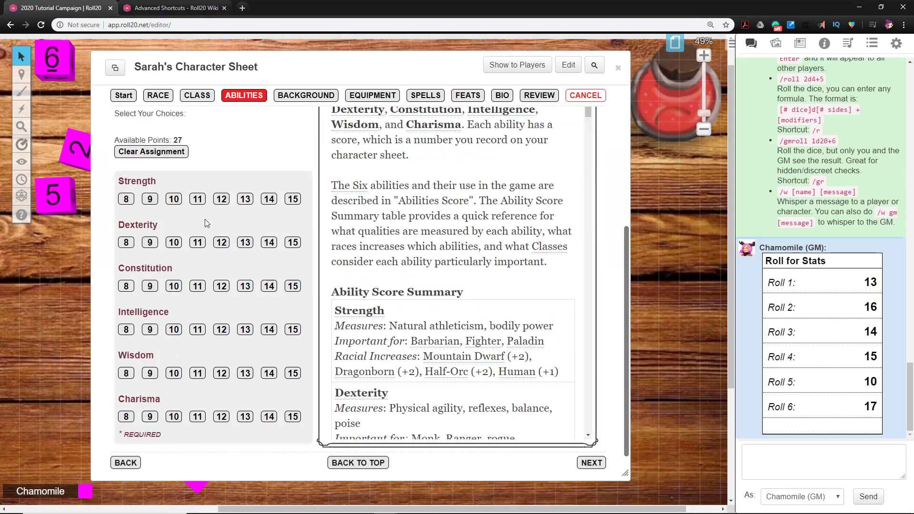
{"action": "left_click", "coordinate": [174, 243]}
{"action": "left_click", "coordinate": [292, 329]}
{"action": "left_click", "coordinate": [268, 288]}
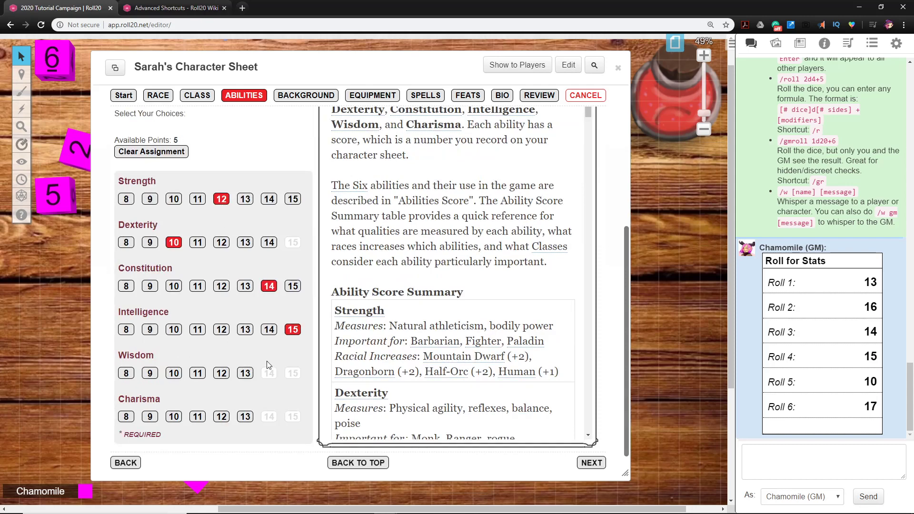
{"action": "left_click", "coordinate": [246, 374]}
{"action": "left_click", "coordinate": [126, 416]}
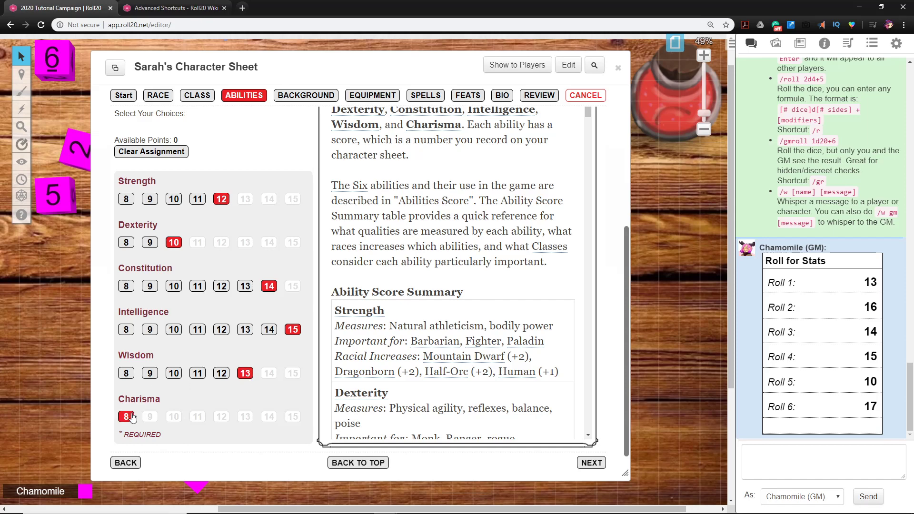
Step: Clear the assignment, set Strength 12, Dexterity 12, Constitution 13, Intelligence 11, Wisdom 10 and Charisma 15, and go on to the background stage
{"action": "left_click", "coordinate": [135, 155]}
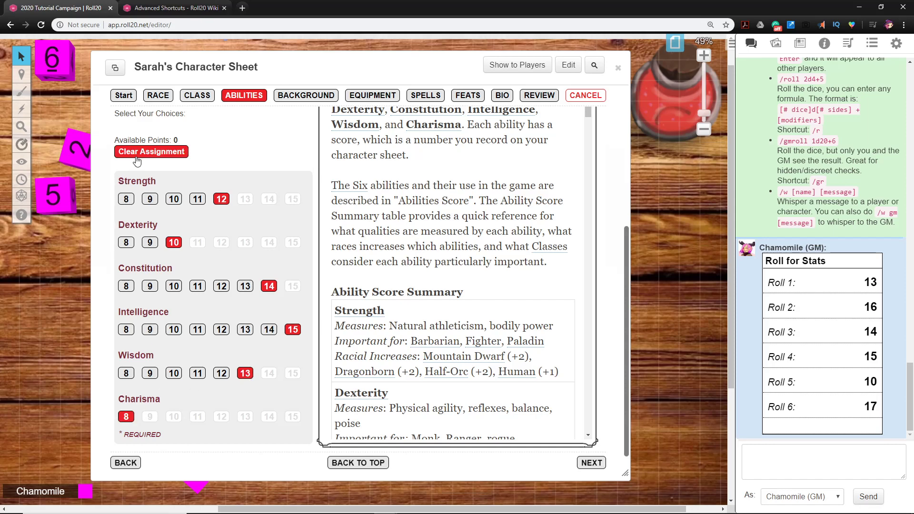
{"action": "left_click", "coordinate": [293, 418]}
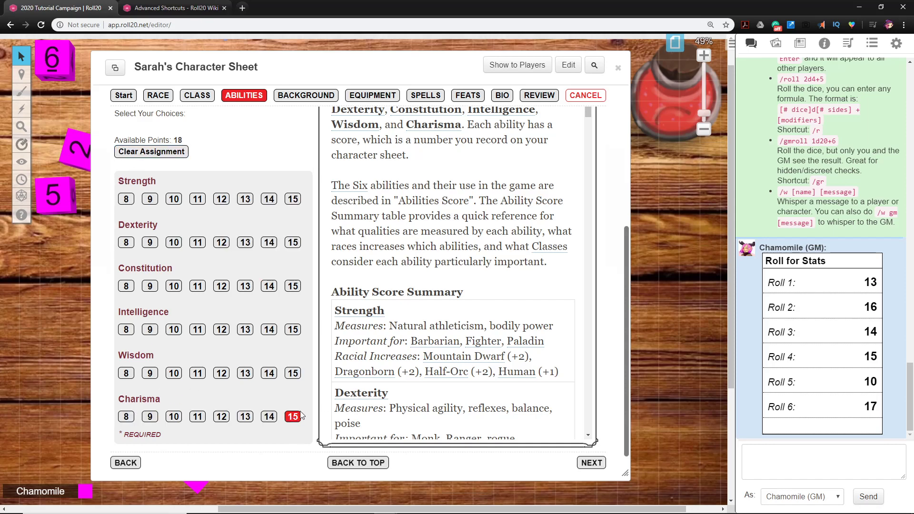
{"action": "left_click", "coordinate": [173, 373]}
{"action": "left_click", "coordinate": [198, 330]}
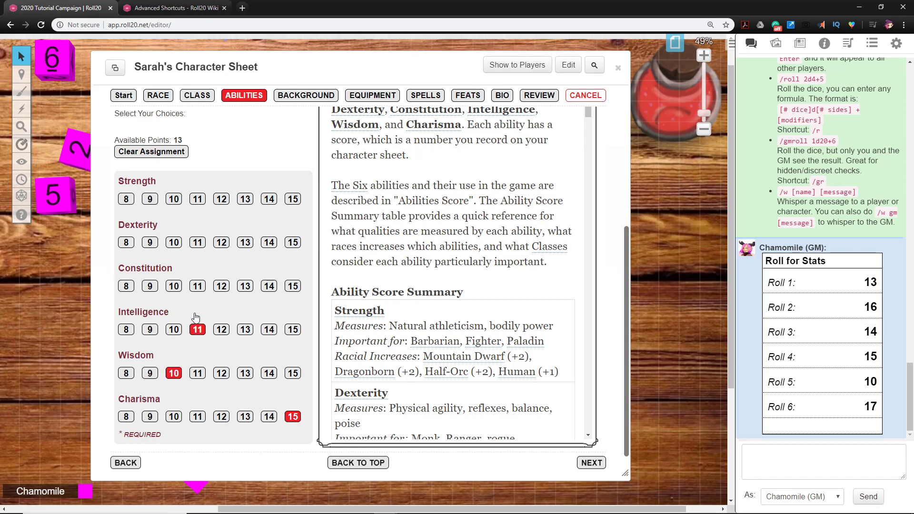
{"action": "left_click", "coordinate": [222, 286]}
{"action": "left_click", "coordinate": [174, 241]}
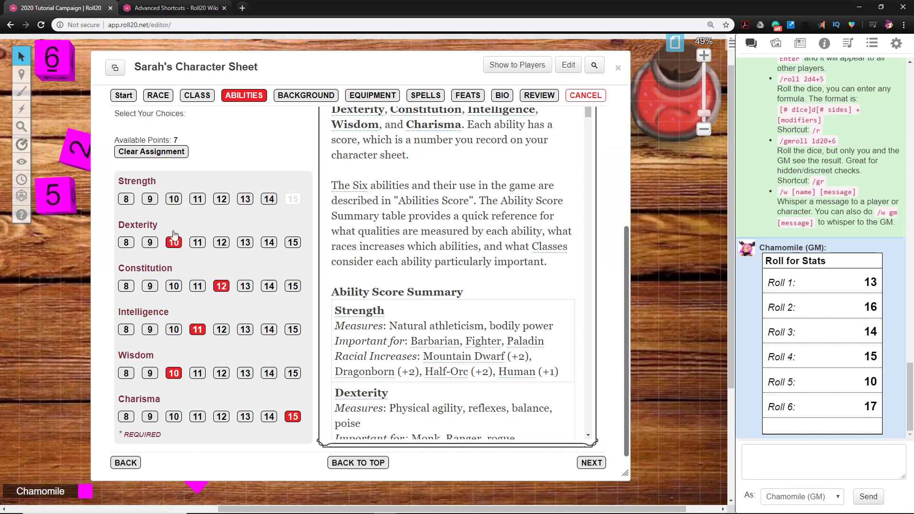
{"action": "left_click", "coordinate": [222, 200]}
{"action": "left_click", "coordinate": [221, 243]}
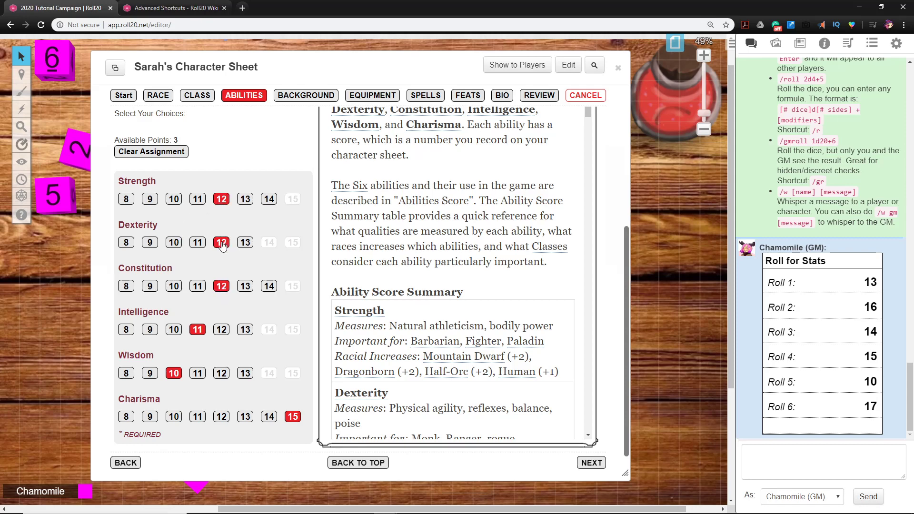
{"action": "left_click", "coordinate": [249, 287]}
{"action": "scroll", "coordinate": [273, 350], "scroll_direction": "up", "scroll_amount": 5}
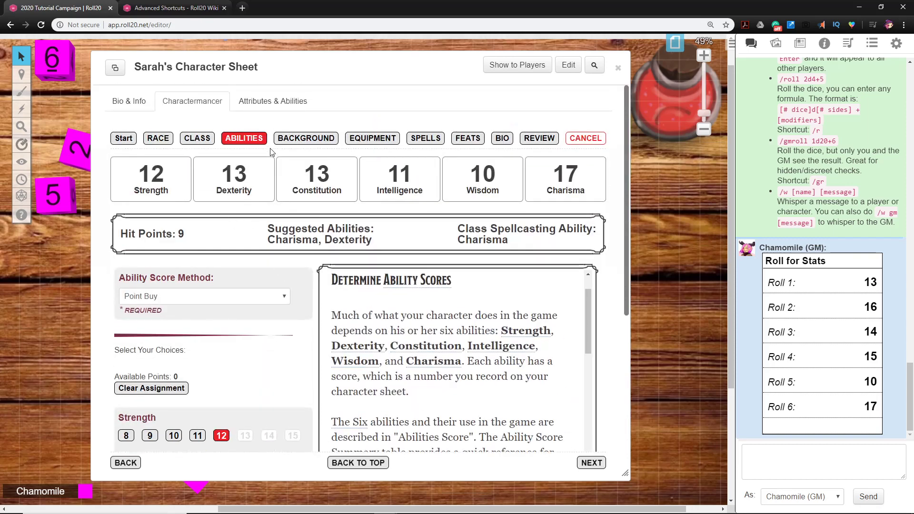
{"action": "left_click", "coordinate": [288, 138]}
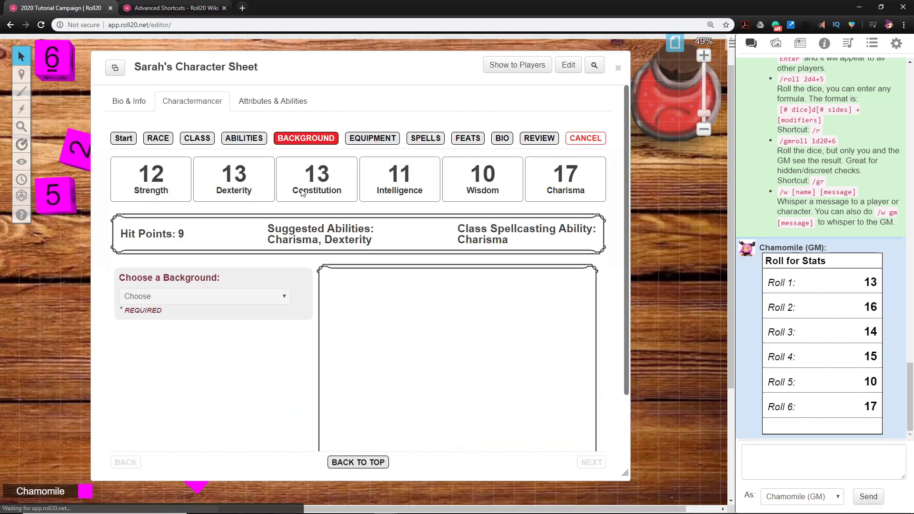
Step: Try Custom as the character's background
{"action": "left_click", "coordinate": [230, 200]}
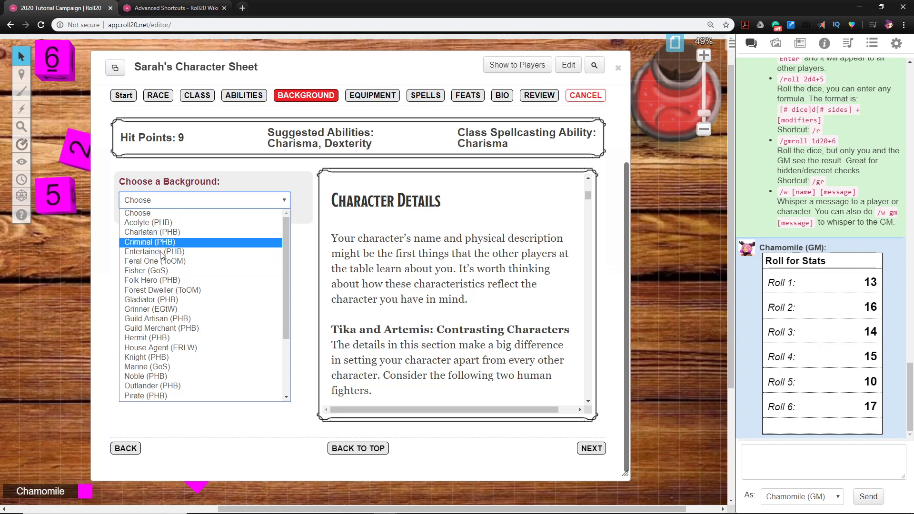
{"action": "scroll", "coordinate": [187, 345], "scroll_direction": "down", "scroll_amount": 3}
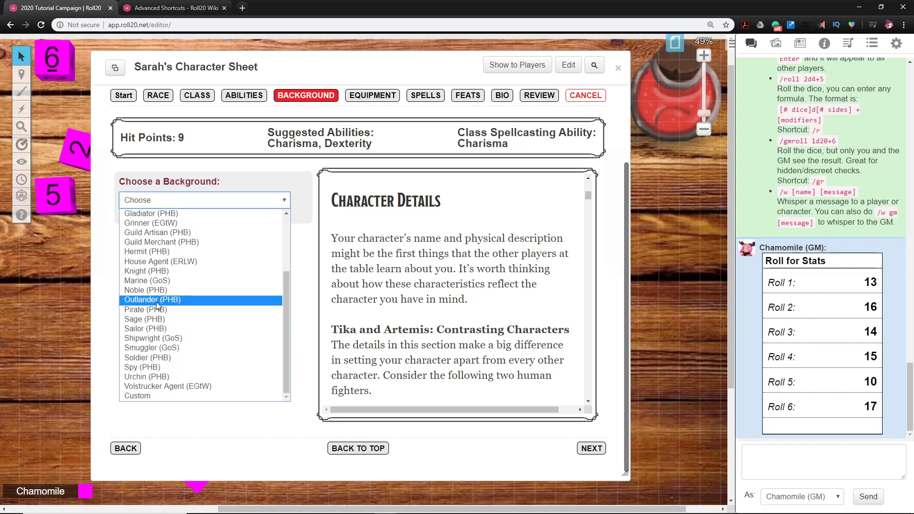
{"action": "left_click", "coordinate": [150, 399]}
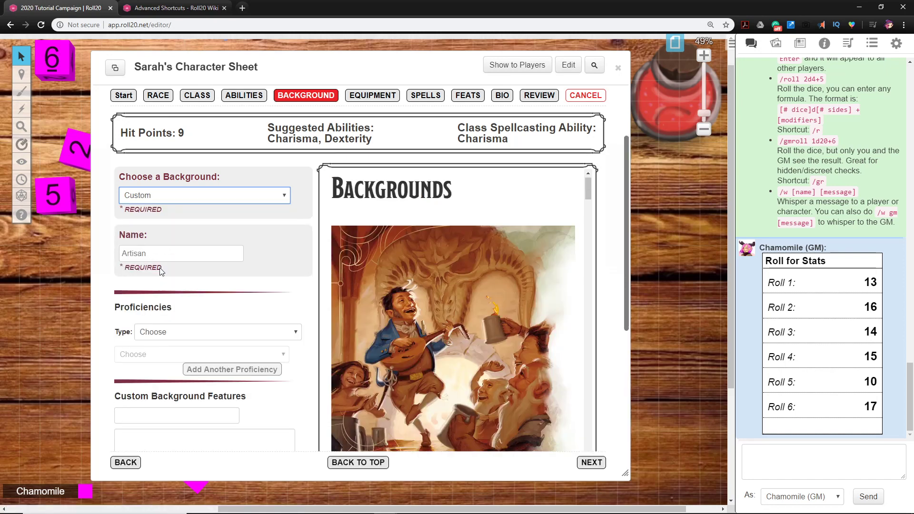
Step: Examine the custom background form's fields for name, proficiencies, features, personality traits, ideal, bond and flaw
{"action": "scroll", "coordinate": [163, 257], "scroll_direction": "down", "scroll_amount": 5}
{"action": "scroll", "coordinate": [254, 238], "scroll_direction": "up", "scroll_amount": 4}
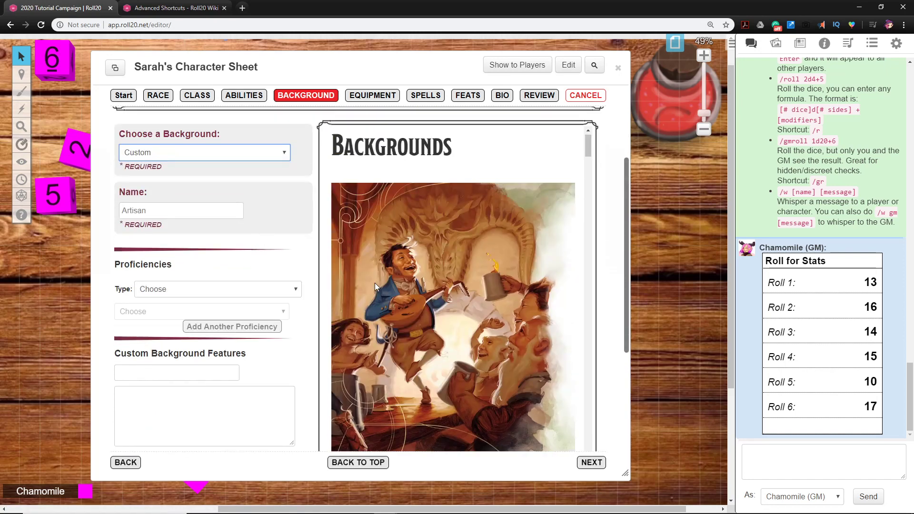
{"action": "scroll", "coordinate": [295, 303], "scroll_direction": "down", "scroll_amount": 4}
{"action": "scroll", "coordinate": [272, 313], "scroll_direction": "up", "scroll_amount": 6}
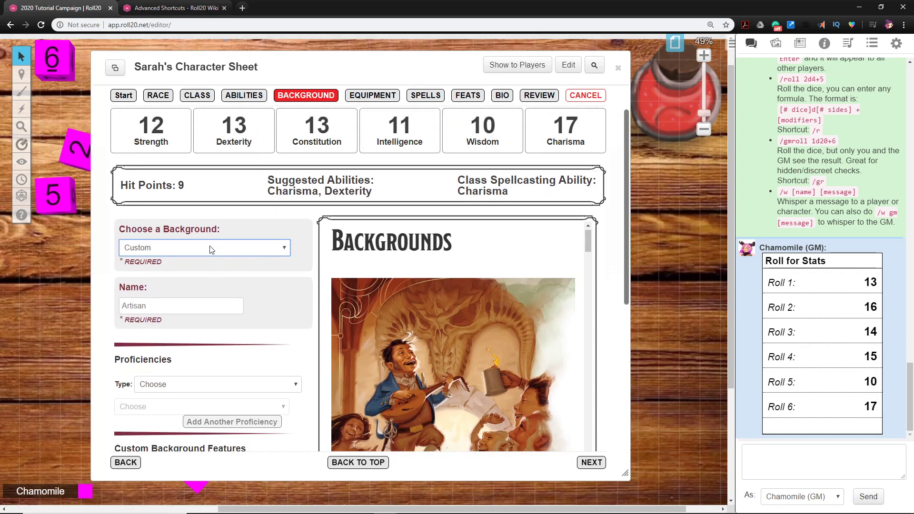
{"action": "scroll", "coordinate": [205, 276], "scroll_direction": "down", "scroll_amount": 6}
{"action": "scroll", "coordinate": [233, 362], "scroll_direction": "up", "scroll_amount": 7}
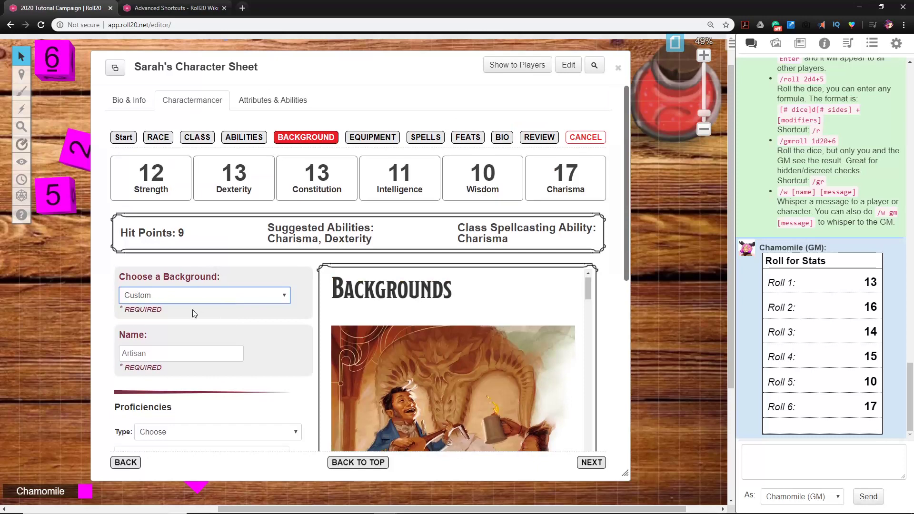
{"action": "scroll", "coordinate": [194, 312], "scroll_direction": "down", "scroll_amount": 8}
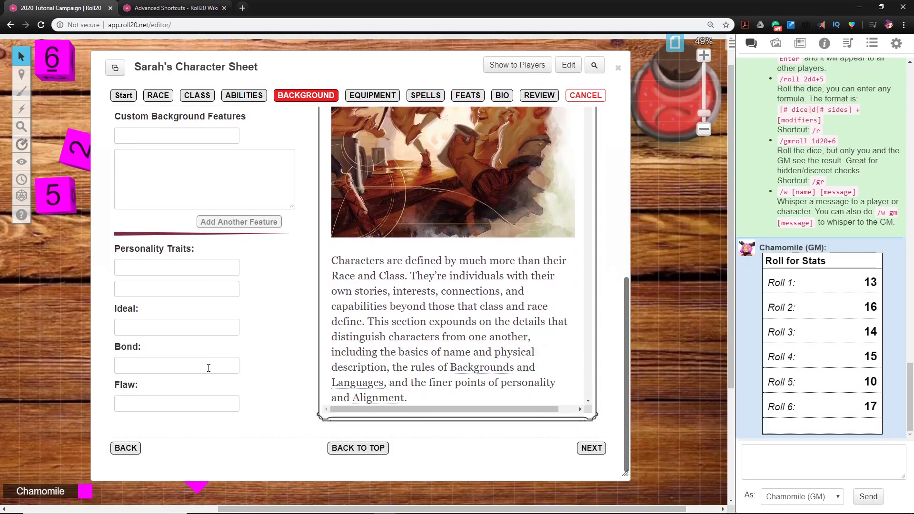
{"action": "scroll", "coordinate": [209, 367], "scroll_direction": "up", "scroll_amount": 5}
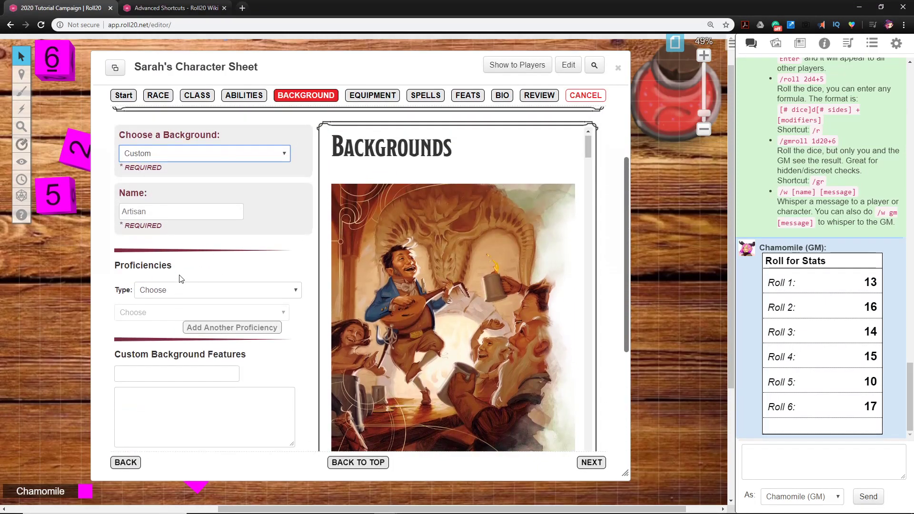
{"action": "scroll", "coordinate": [201, 330], "scroll_direction": "down", "scroll_amount": 4}
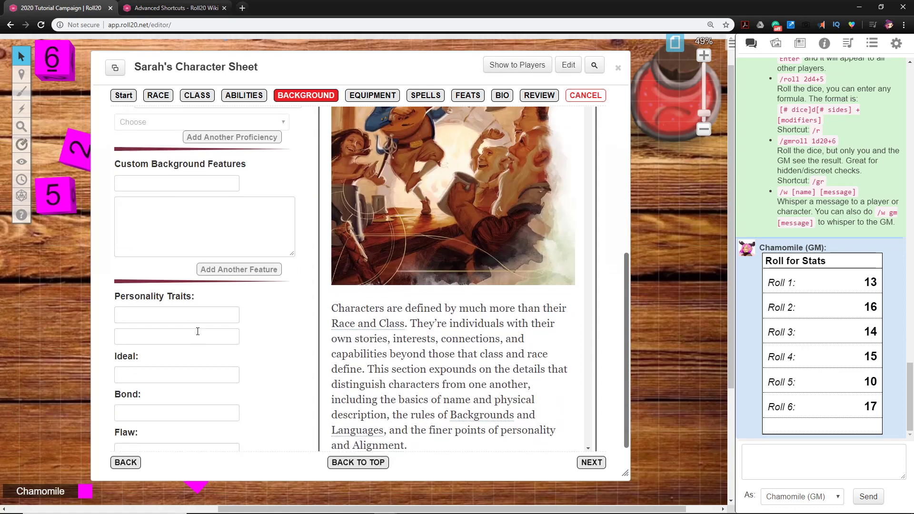
{"action": "scroll", "coordinate": [193, 286], "scroll_direction": "up", "scroll_amount": 8}
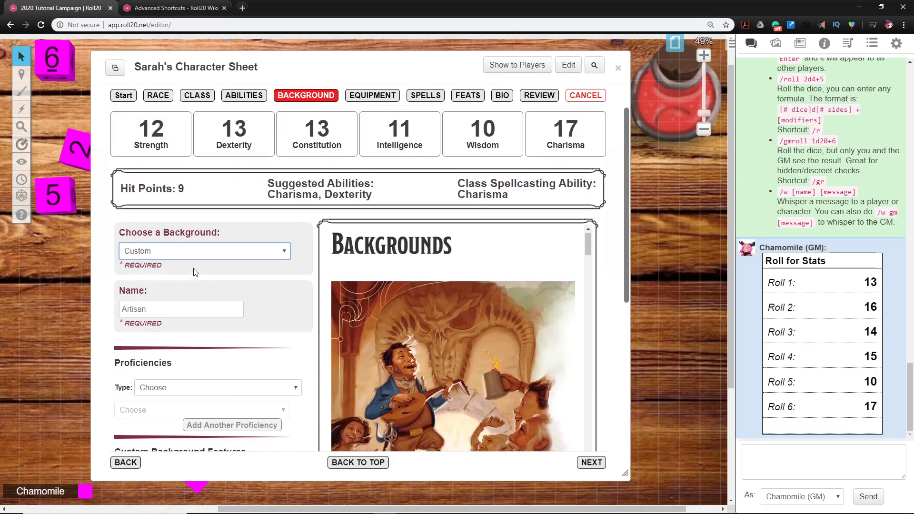
Step: Set the background to Entertainer (PHB) and choose Horn (SRD) as its instrument under the tool proficiencies
{"action": "left_click", "coordinate": [191, 300]}
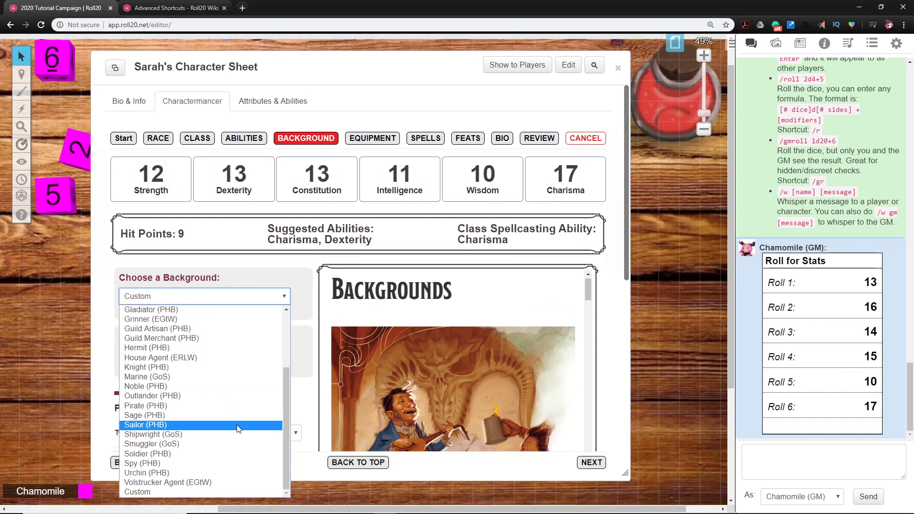
{"action": "scroll", "coordinate": [207, 382], "scroll_direction": "up", "scroll_amount": 3}
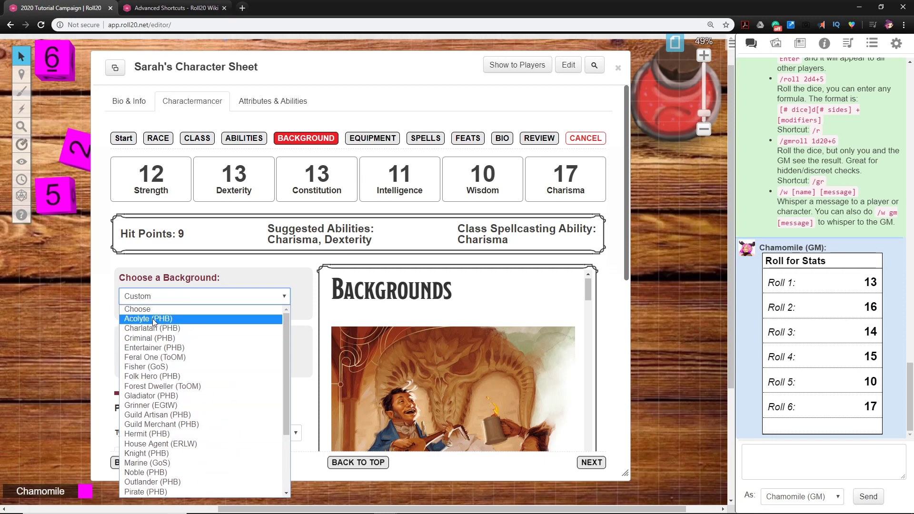
{"action": "left_click", "coordinate": [161, 350]}
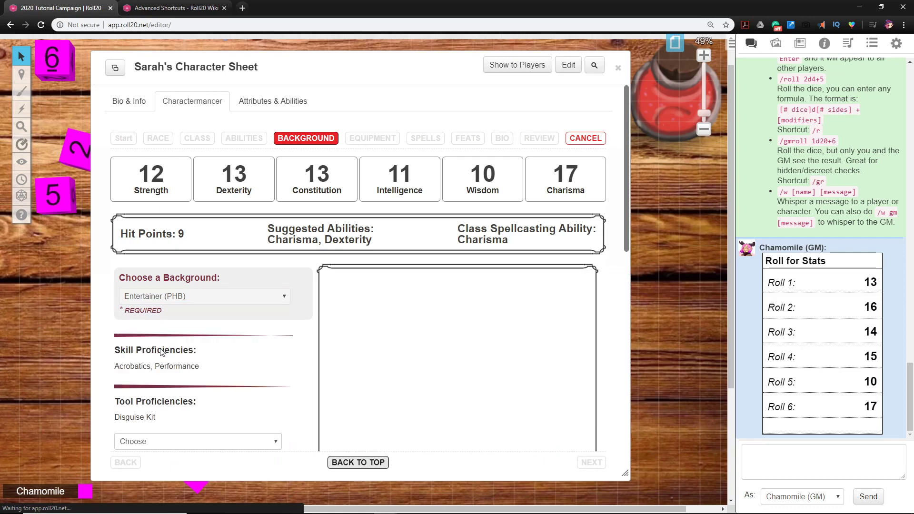
{"action": "scroll", "coordinate": [184, 346], "scroll_direction": "down", "scroll_amount": 4}
{"action": "scroll", "coordinate": [185, 347], "scroll_direction": "up", "scroll_amount": 3}
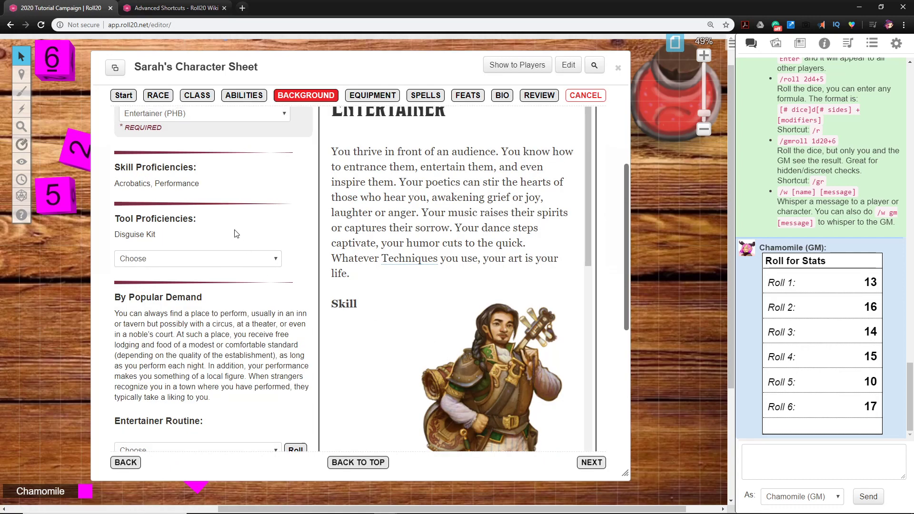
{"action": "scroll", "coordinate": [143, 267], "scroll_direction": "down", "scroll_amount": 2}
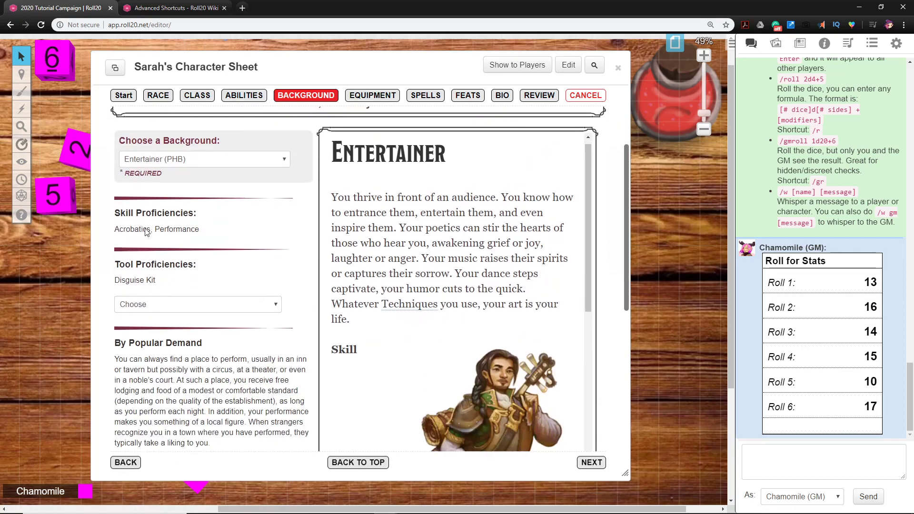
{"action": "left_click", "coordinate": [153, 306]}
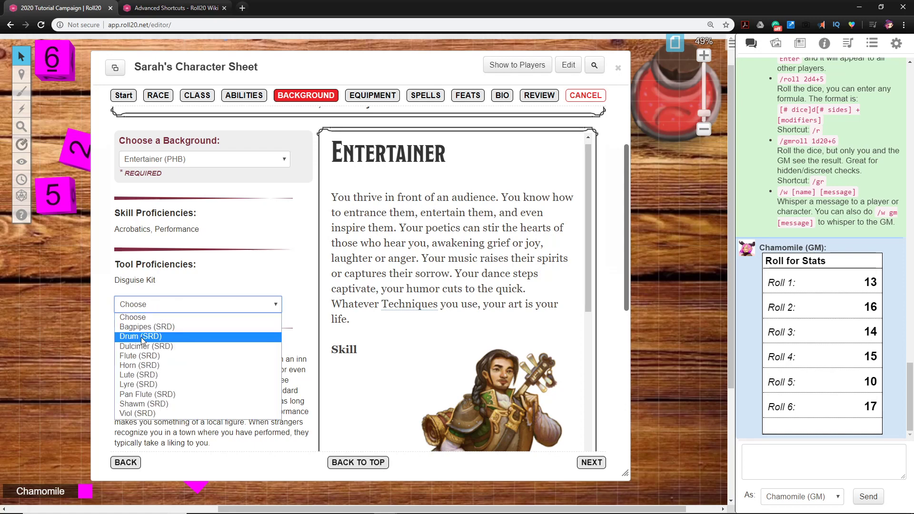
{"action": "left_click", "coordinate": [139, 366]}
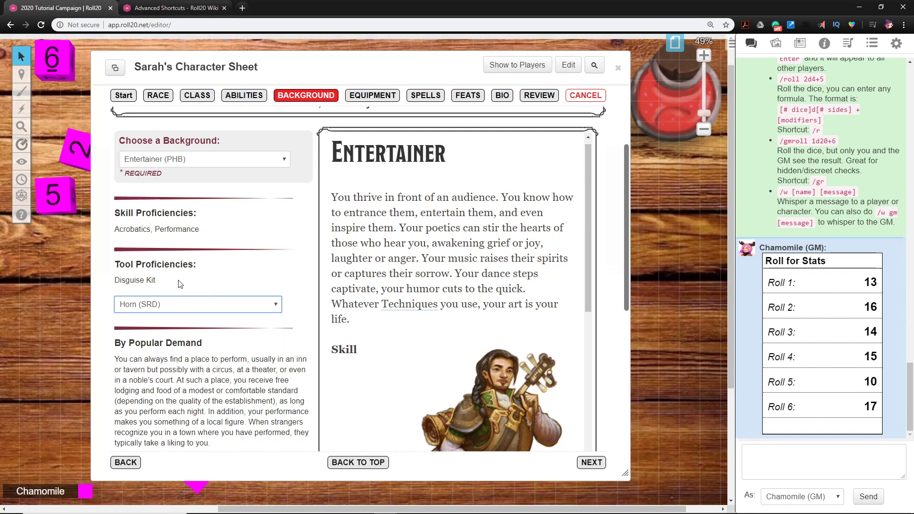
Step: Try Storyteller and a random roll for the entertainer routine
{"action": "scroll", "coordinate": [146, 308], "scroll_direction": "down", "scroll_amount": 6}
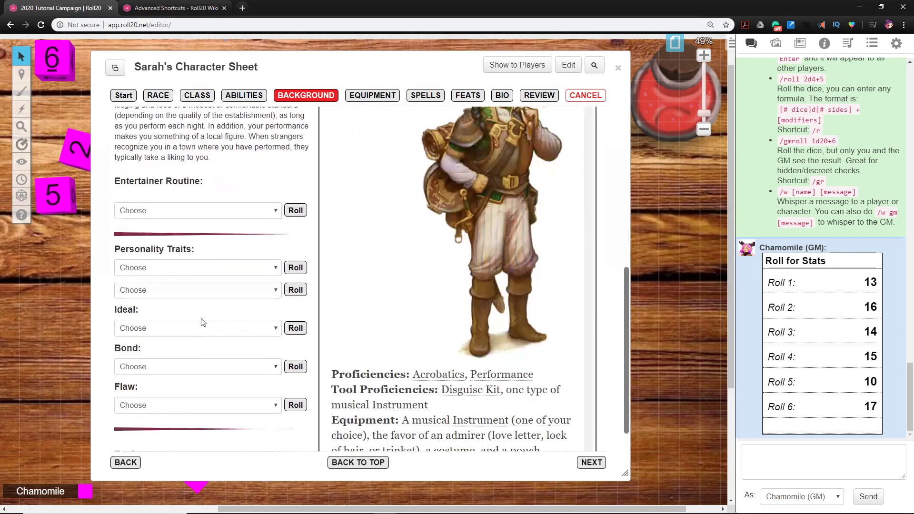
{"action": "left_click", "coordinate": [186, 211]}
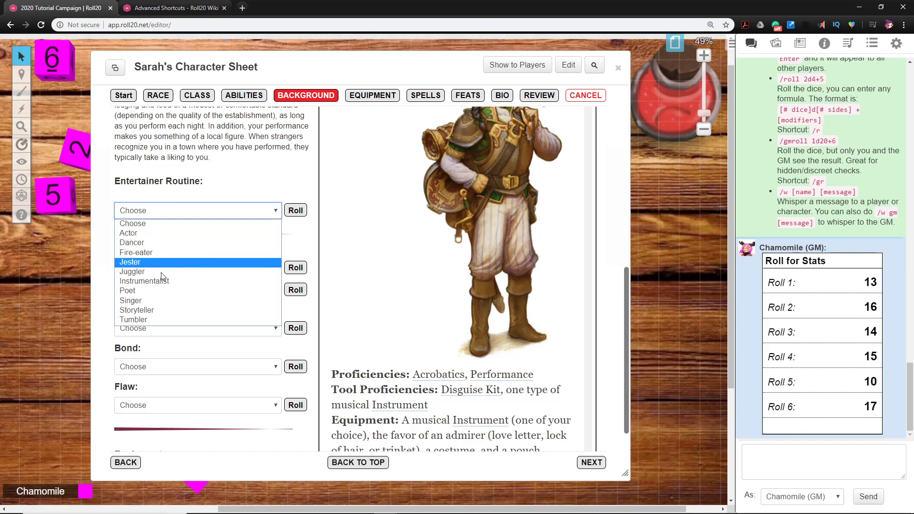
{"action": "left_click", "coordinate": [144, 309]}
{"action": "scroll", "coordinate": [179, 247], "scroll_direction": "down", "scroll_amount": 1}
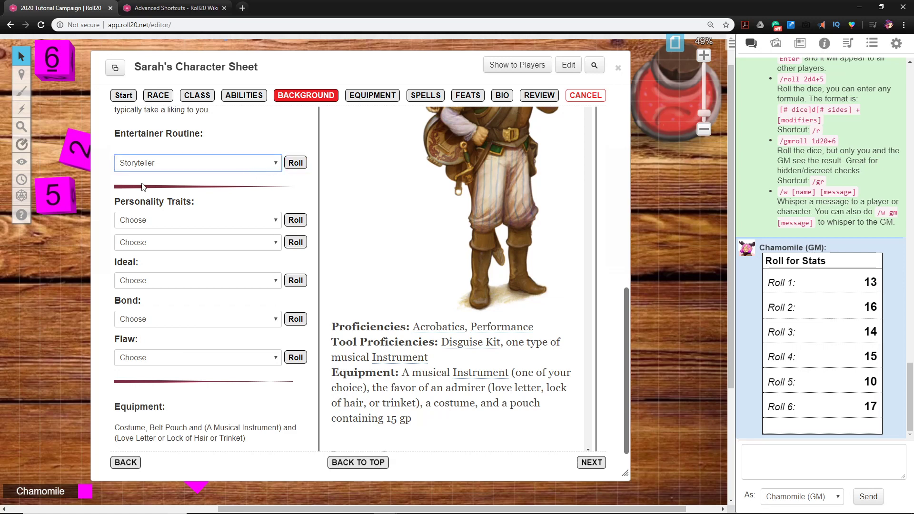
{"action": "left_click", "coordinate": [298, 164]}
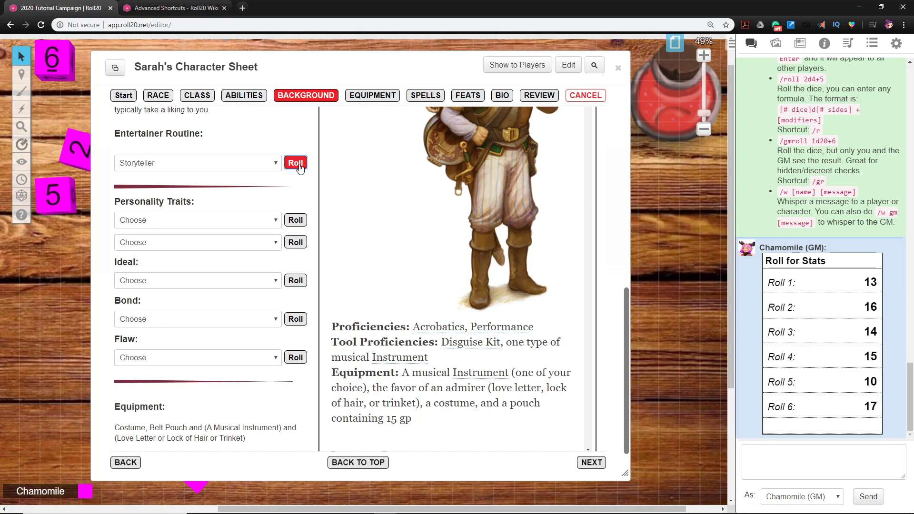
Step: Set the entertainer routine to Fire-eater
{"action": "left_click", "coordinate": [262, 168]}
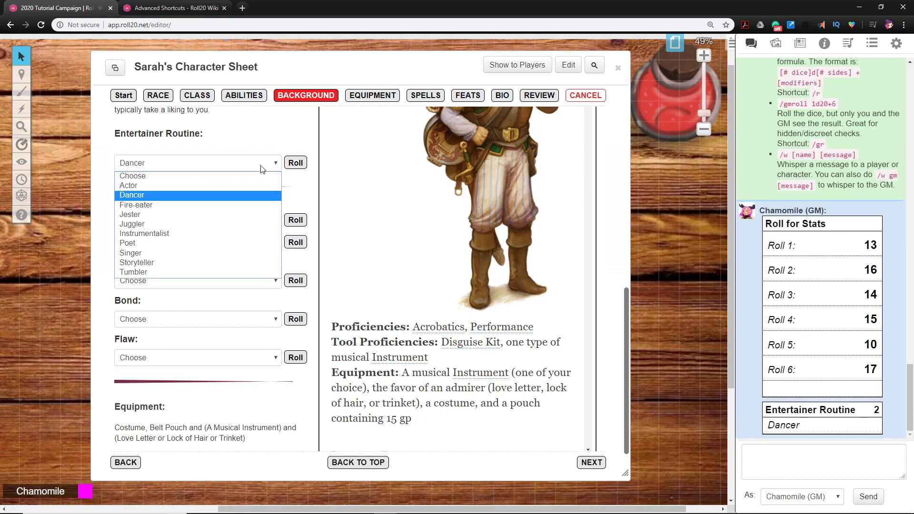
{"action": "left_click", "coordinate": [165, 205]}
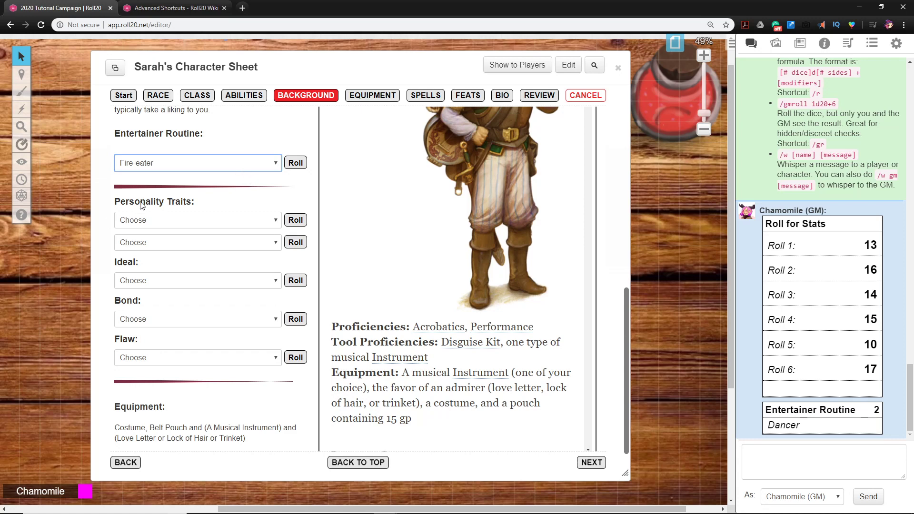
Step: Roll randomly for both personality traits, the ideal, the bond and the flaw of the Entertainer background
{"action": "left_click", "coordinate": [296, 220]}
{"action": "left_click", "coordinate": [295, 242]}
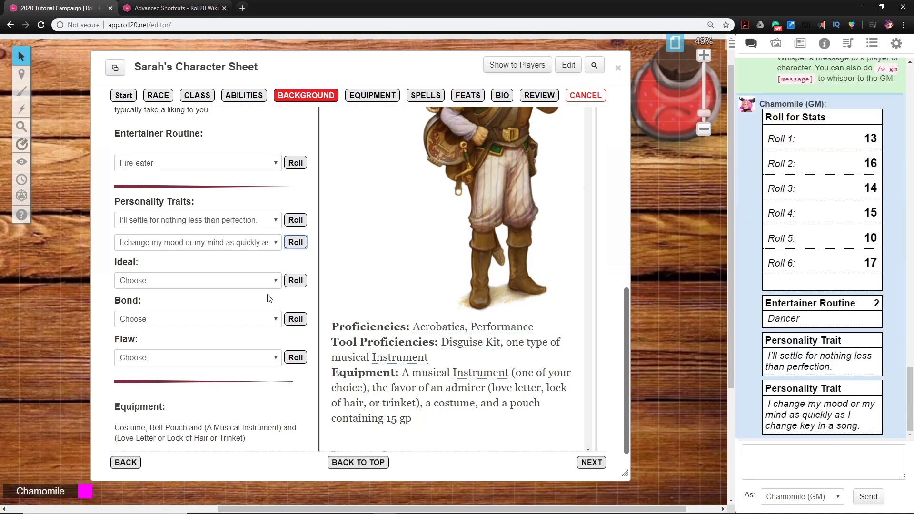
{"action": "left_click", "coordinate": [295, 281]}
{"action": "left_click", "coordinate": [299, 321]}
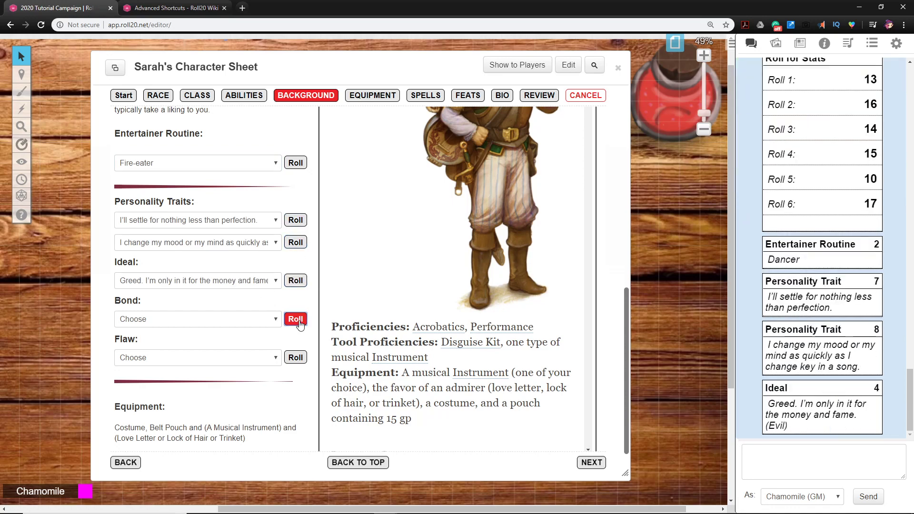
{"action": "left_click", "coordinate": [296, 360]}
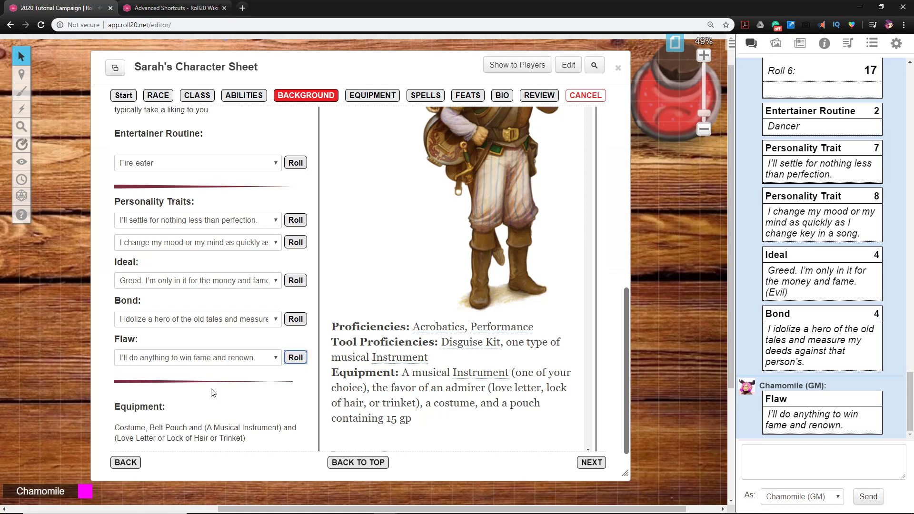
{"action": "scroll", "coordinate": [224, 238], "scroll_direction": "down", "scroll_amount": 1}
{"action": "scroll", "coordinate": [216, 296], "scroll_direction": "up", "scroll_amount": 7}
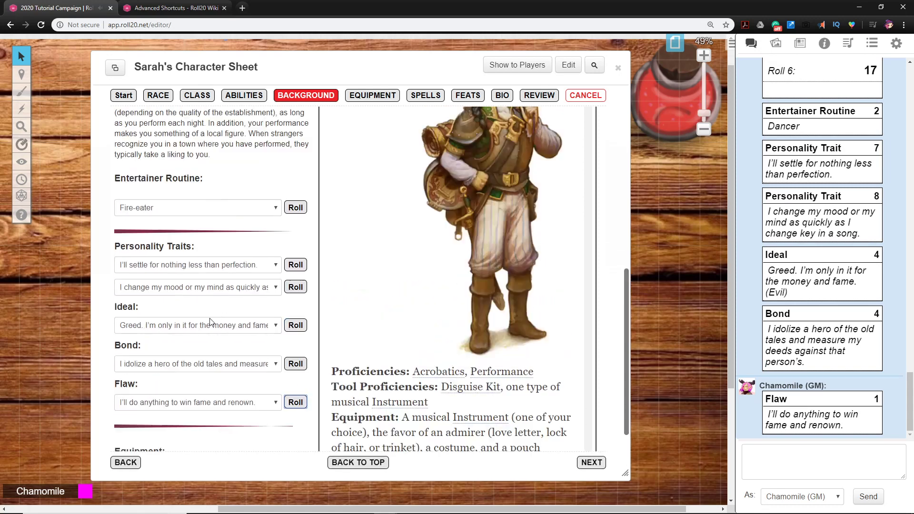
{"action": "scroll", "coordinate": [211, 323], "scroll_direction": "down", "scroll_amount": 6}
{"action": "scroll", "coordinate": [212, 322], "scroll_direction": "down", "scroll_amount": 1}
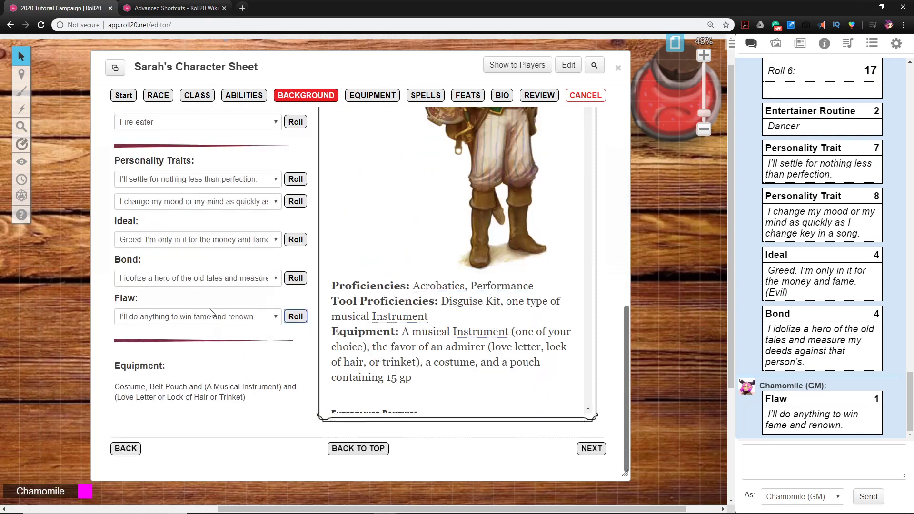
{"action": "left_click", "coordinate": [241, 241]}
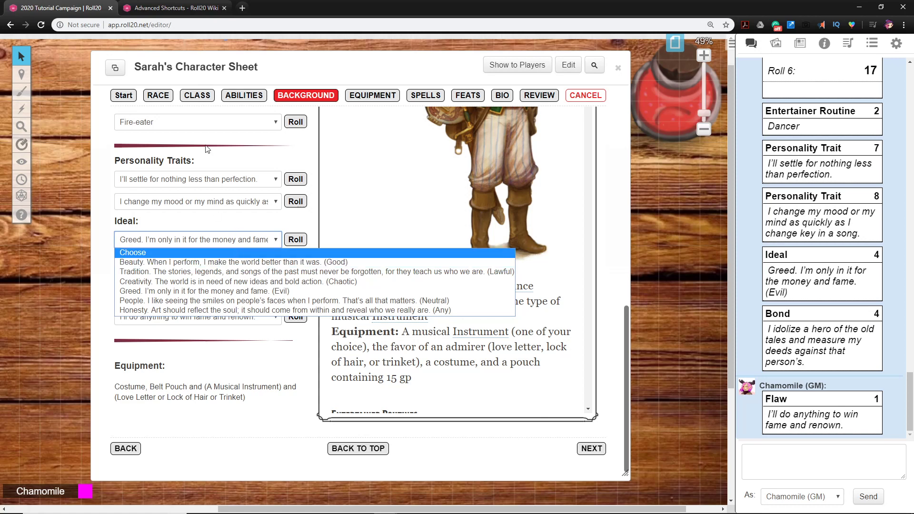
{"action": "left_click", "coordinate": [177, 144]}
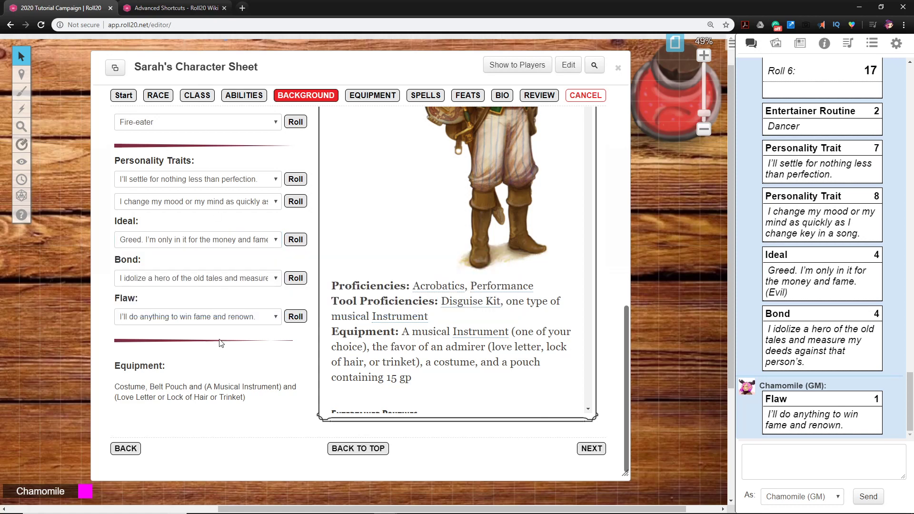
Step: Clear both personality traits of the Entertainer background and roll randomly for each of them again
{"action": "scroll", "coordinate": [249, 265], "scroll_direction": "up", "scroll_amount": 2}
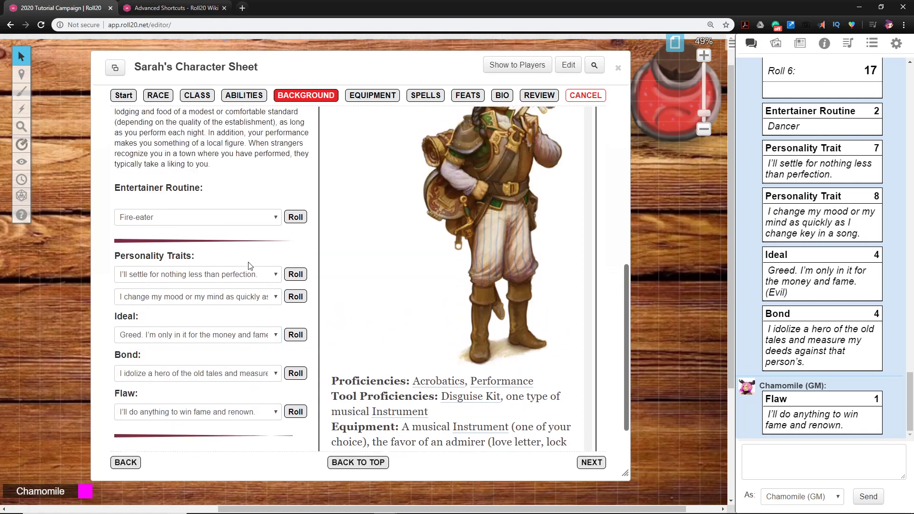
{"action": "left_click", "coordinate": [256, 275]}
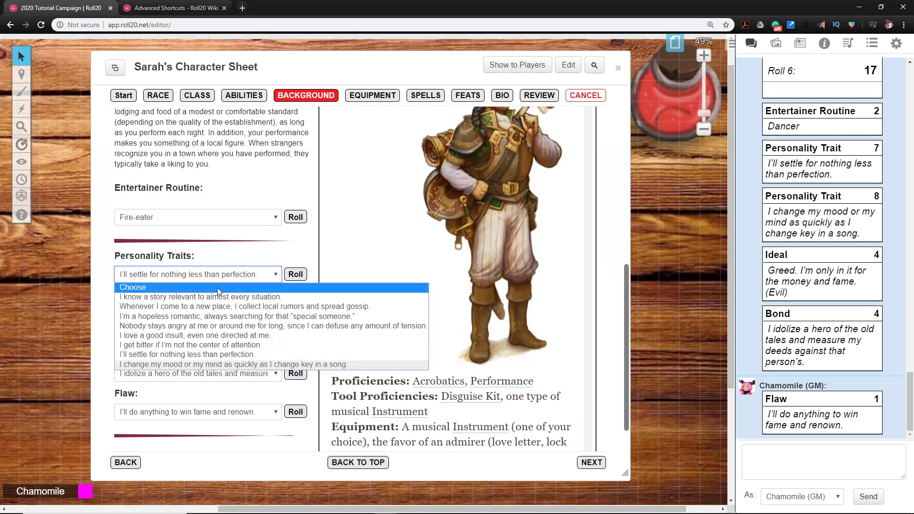
{"action": "left_click", "coordinate": [219, 288]}
{"action": "left_click", "coordinate": [253, 297]}
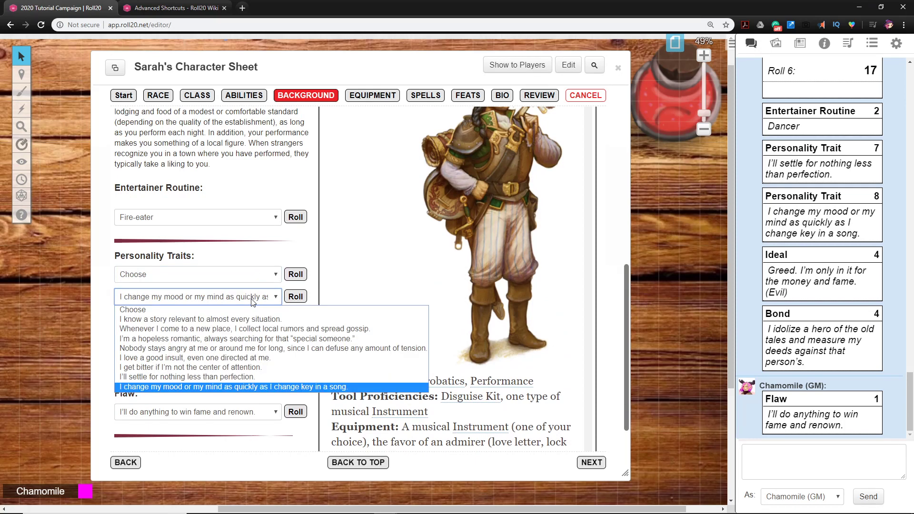
{"action": "left_click", "coordinate": [238, 311]}
{"action": "left_click", "coordinate": [294, 297]}
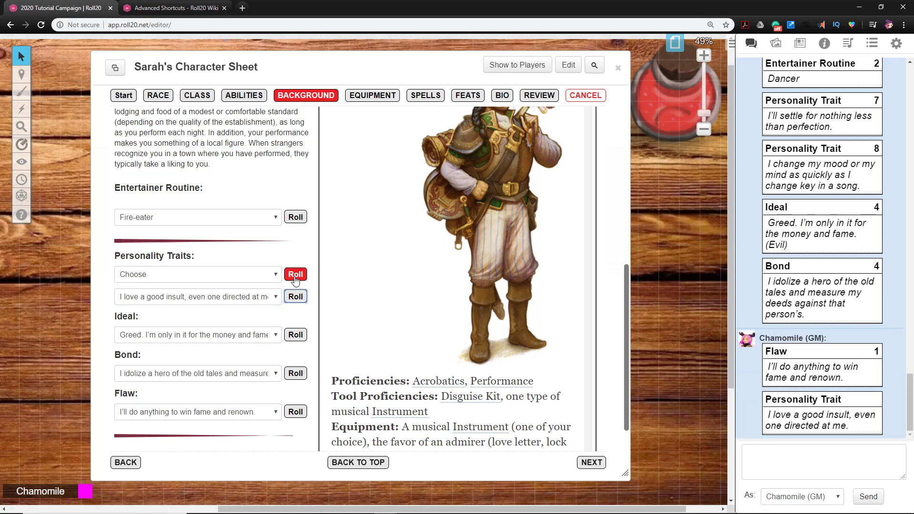
{"action": "left_click", "coordinate": [295, 277]}
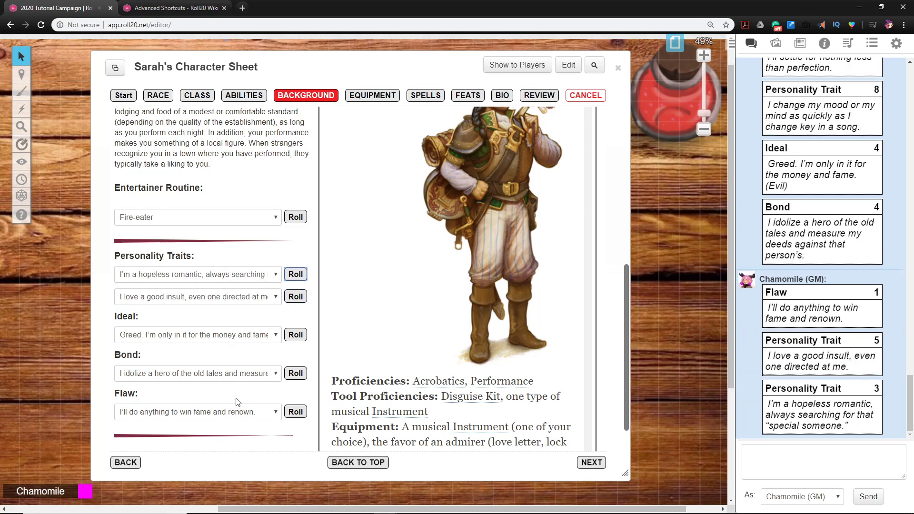
Step: Return to the class choices and set the Bard's skill proficiencies to Sleight of Hand (SRD), Deception (SRD) and Persuasion (SRD)
{"action": "scroll", "coordinate": [267, 298], "scroll_direction": "down", "scroll_amount": 2}
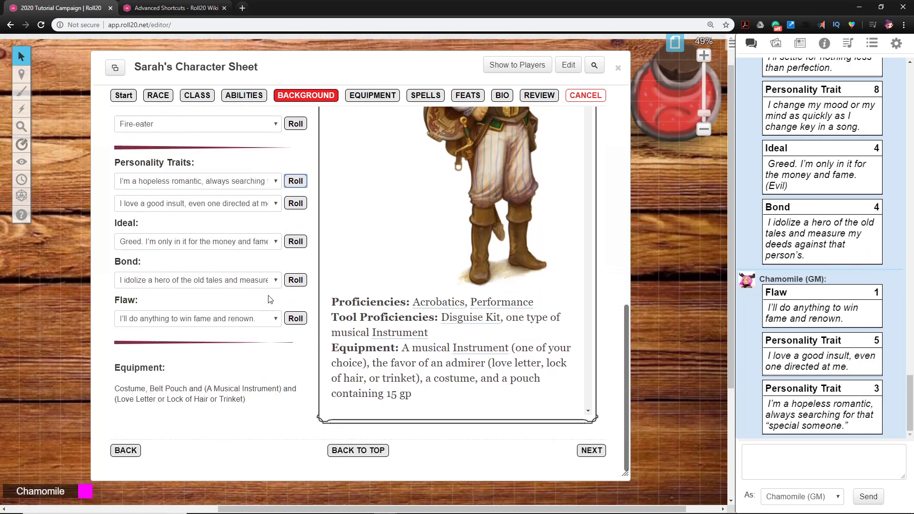
{"action": "scroll", "coordinate": [263, 301], "scroll_direction": "up", "scroll_amount": 6}
{"action": "scroll", "coordinate": [263, 301], "scroll_direction": "up", "scroll_amount": 5}
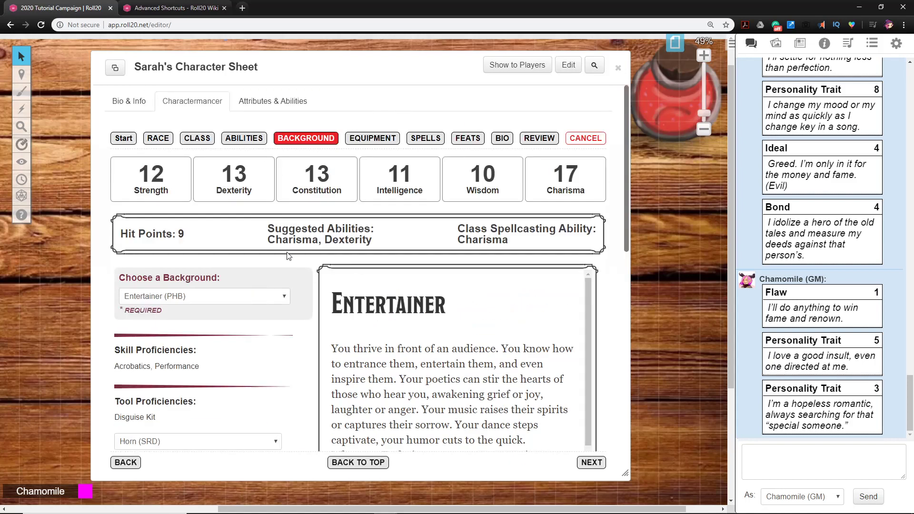
{"action": "scroll", "coordinate": [149, 286], "scroll_direction": "down", "scroll_amount": 2}
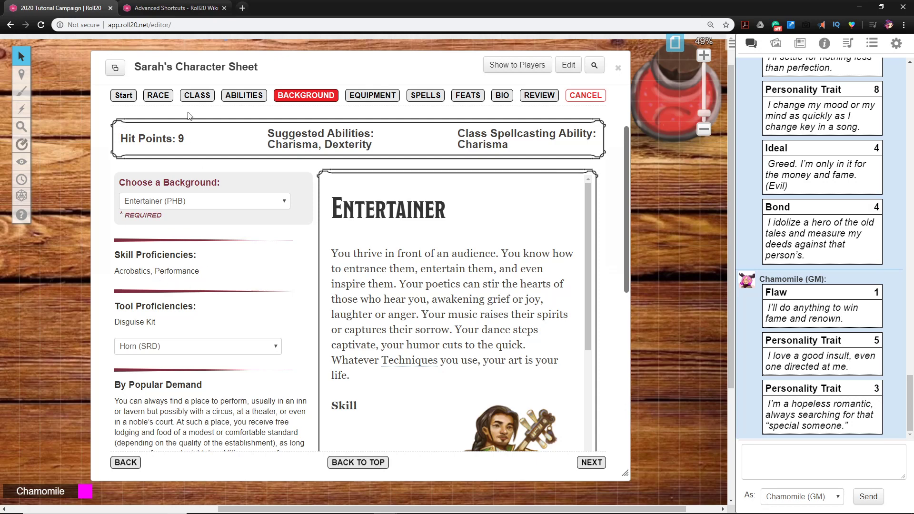
{"action": "left_click", "coordinate": [199, 97]}
{"action": "scroll", "coordinate": [210, 309], "scroll_direction": "down", "scroll_amount": 4}
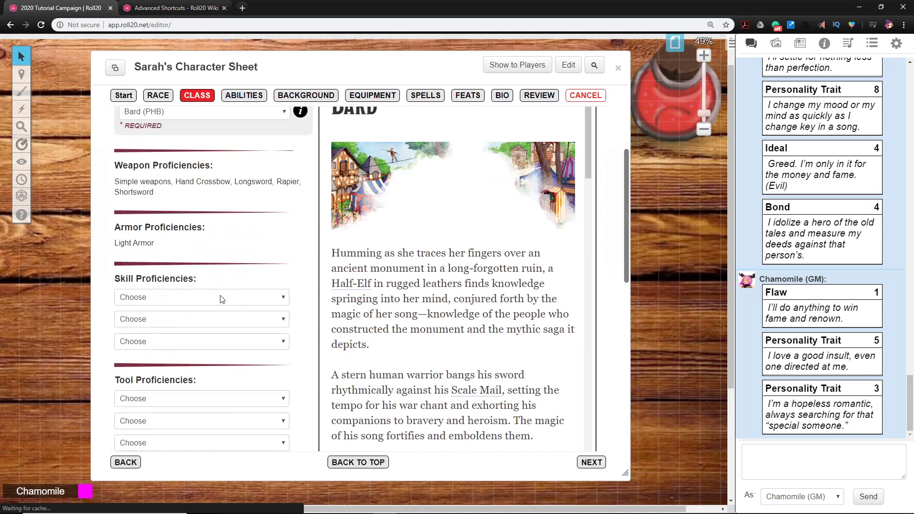
{"action": "left_click", "coordinate": [161, 297]}
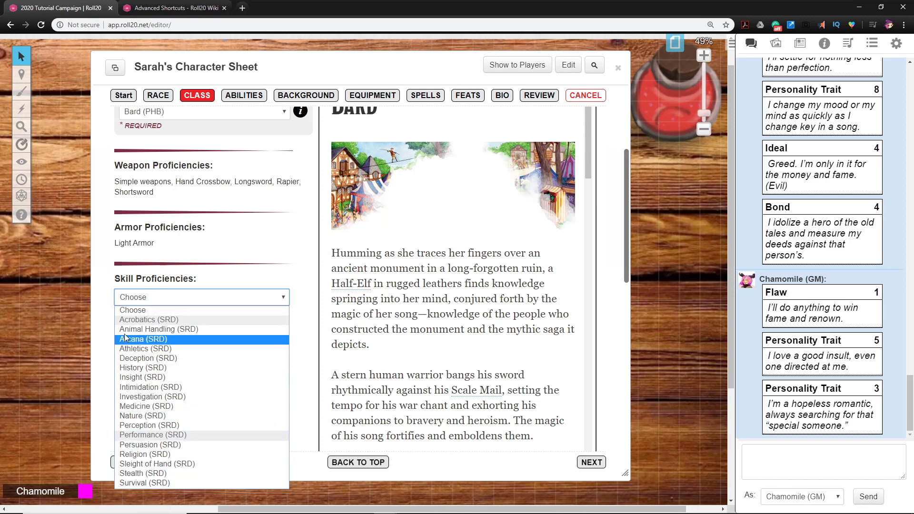
{"action": "left_click", "coordinate": [157, 466]}
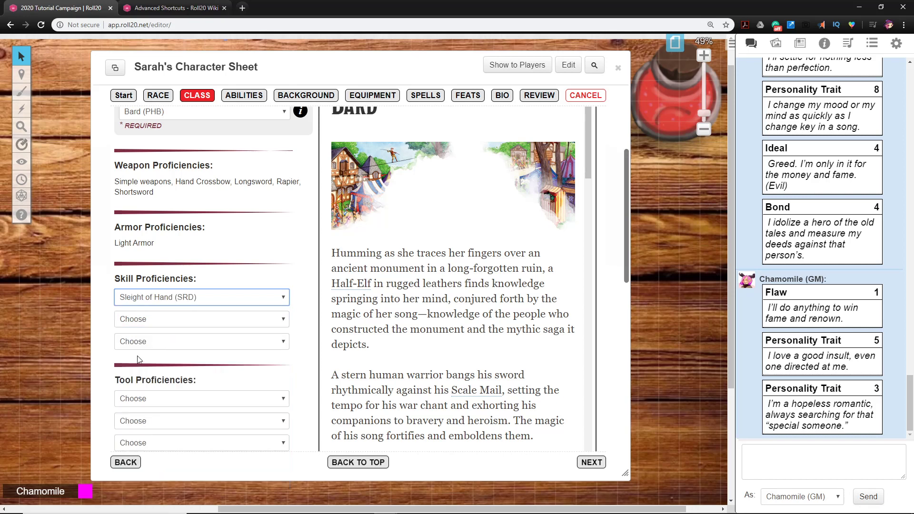
{"action": "left_click", "coordinate": [153, 321]}
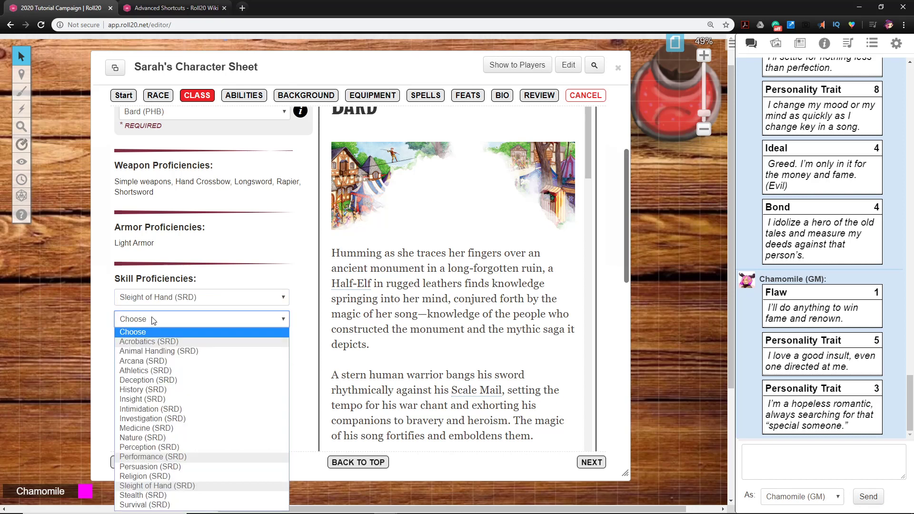
{"action": "left_click", "coordinate": [149, 379]}
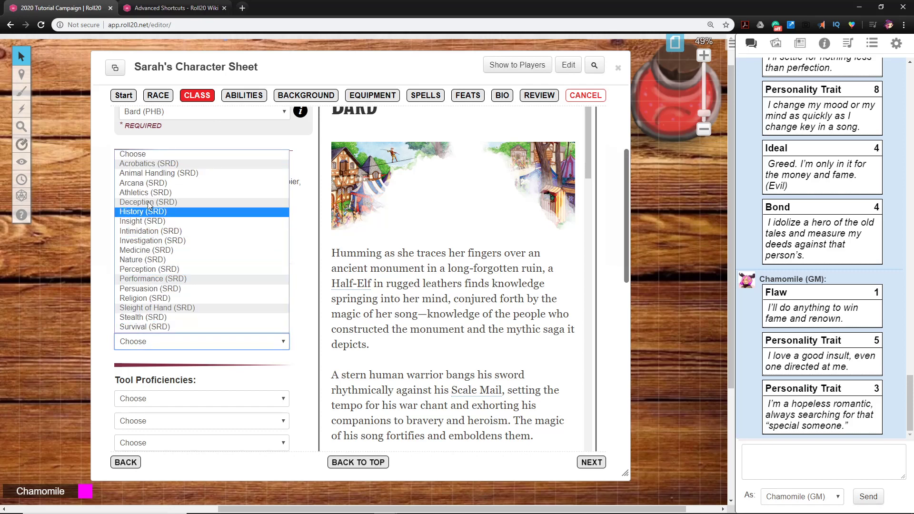
{"action": "left_click", "coordinate": [151, 288]}
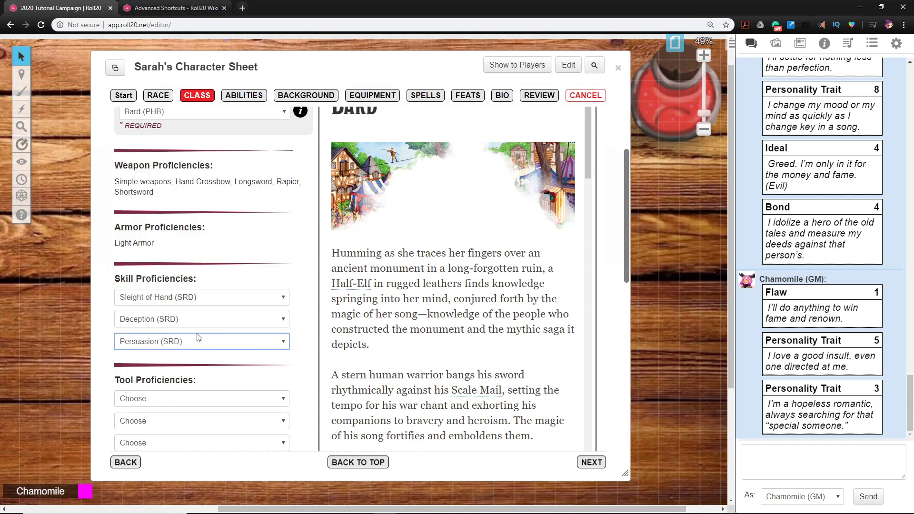
{"action": "left_click", "coordinate": [111, 358]}
Step: Set the Bard's three tool proficiencies to Dulcimer (SRD), Lute (SRD) and Flute (SRD)
{"action": "scroll", "coordinate": [214, 295], "scroll_direction": "down", "scroll_amount": 3}
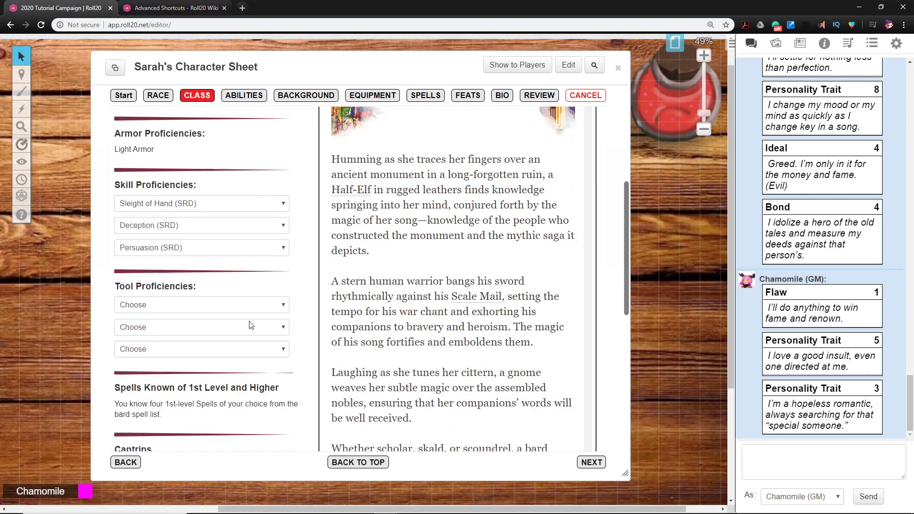
{"action": "left_click", "coordinate": [170, 258]}
{"action": "left_click", "coordinate": [155, 299]}
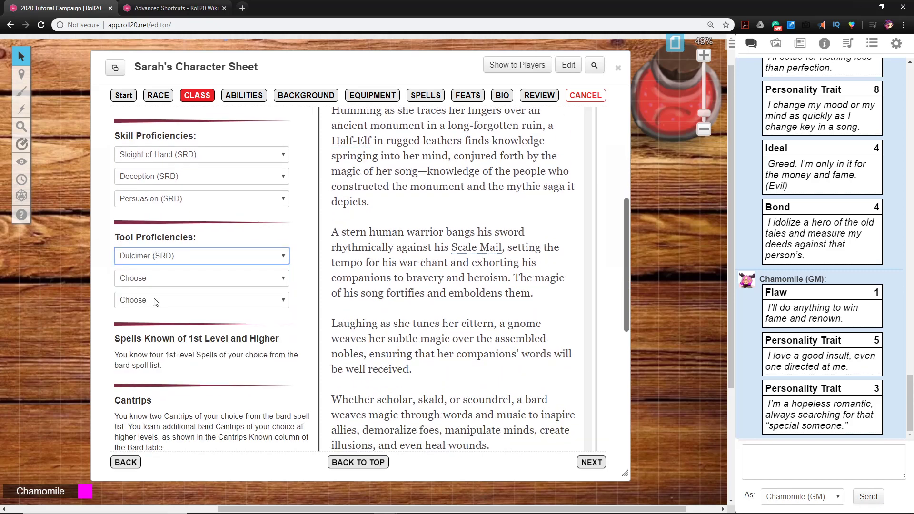
{"action": "left_click", "coordinate": [158, 279]}
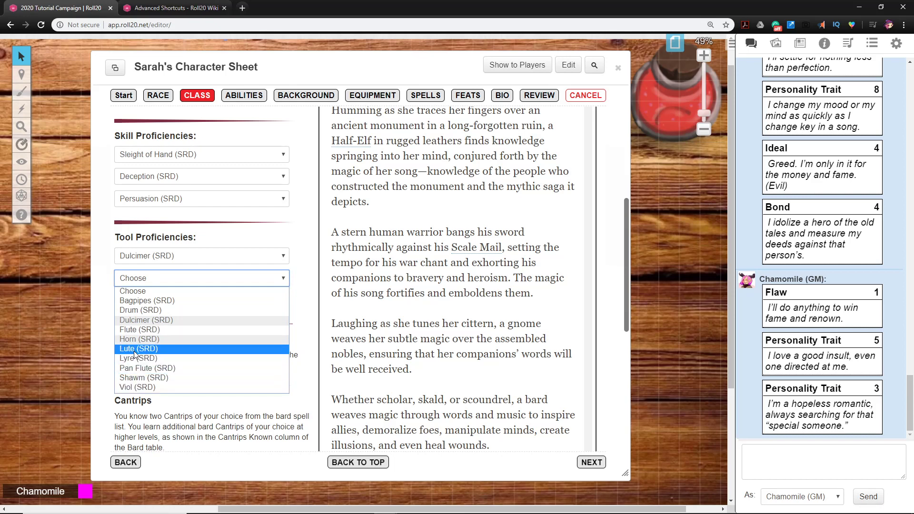
{"action": "left_click", "coordinate": [139, 349]}
{"action": "left_click", "coordinate": [151, 301]}
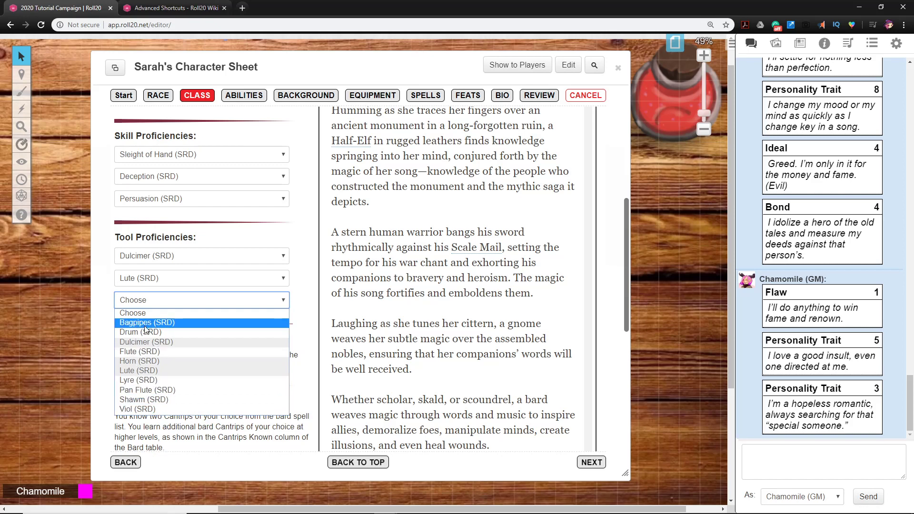
{"action": "left_click", "coordinate": [142, 351]}
Step: Look over the remaining class features, the ability scores and the Entertainer background choices
{"action": "scroll", "coordinate": [196, 351], "scroll_direction": "down", "scroll_amount": 10}
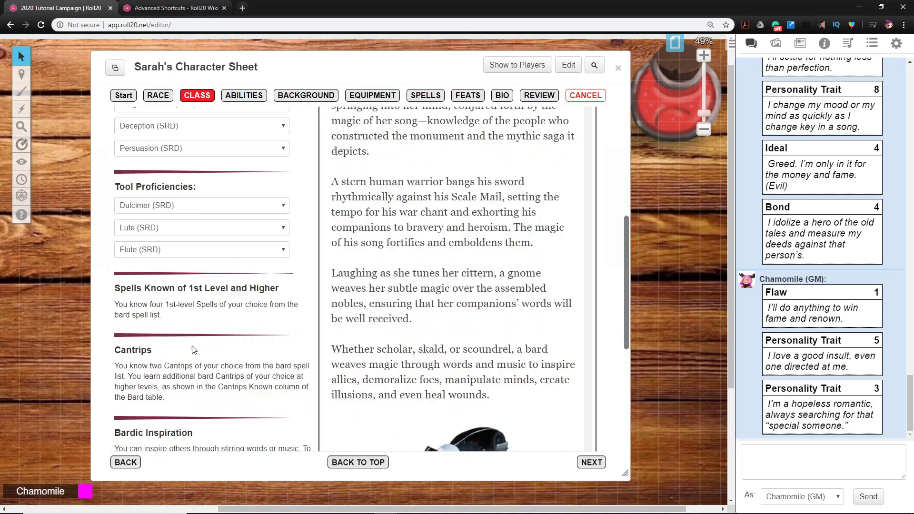
{"action": "scroll", "coordinate": [205, 355], "scroll_direction": "up", "scroll_amount": 15}
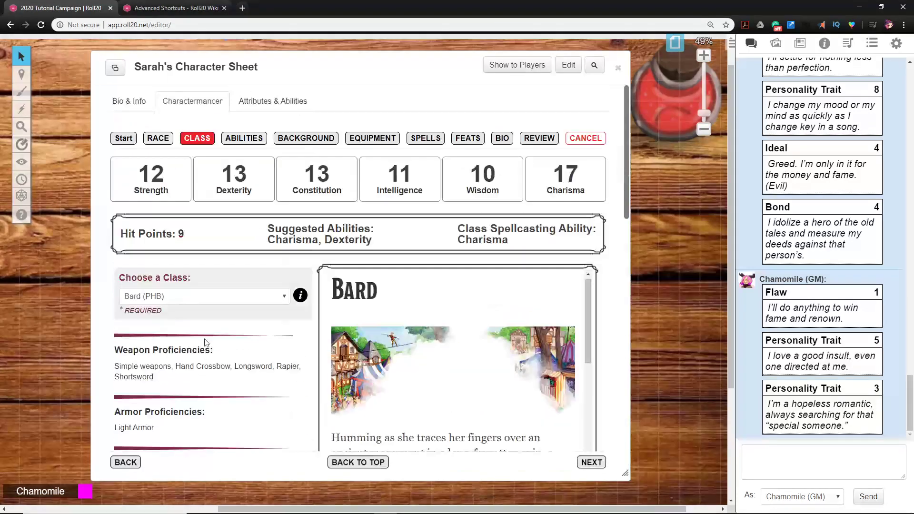
{"action": "left_click", "coordinate": [242, 139]}
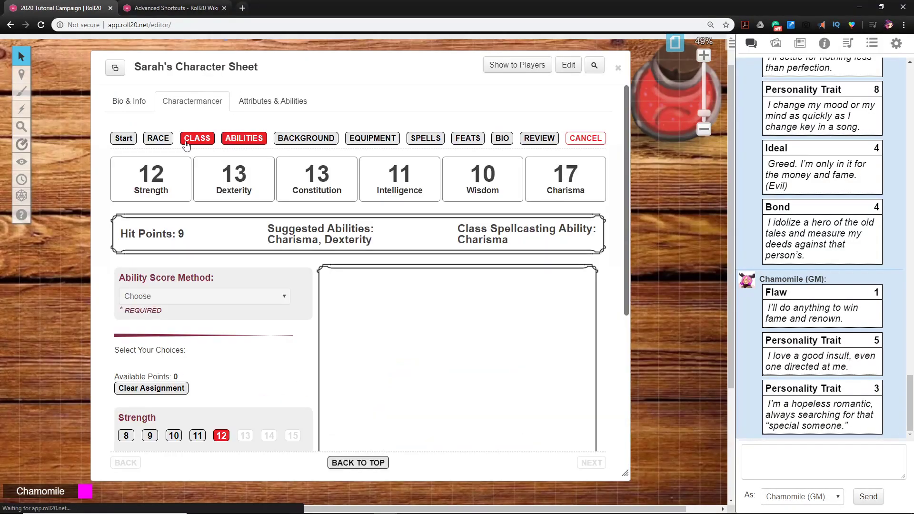
{"action": "scroll", "coordinate": [300, 114], "scroll_direction": "down", "scroll_amount": 4}
{"action": "left_click", "coordinate": [305, 95]}
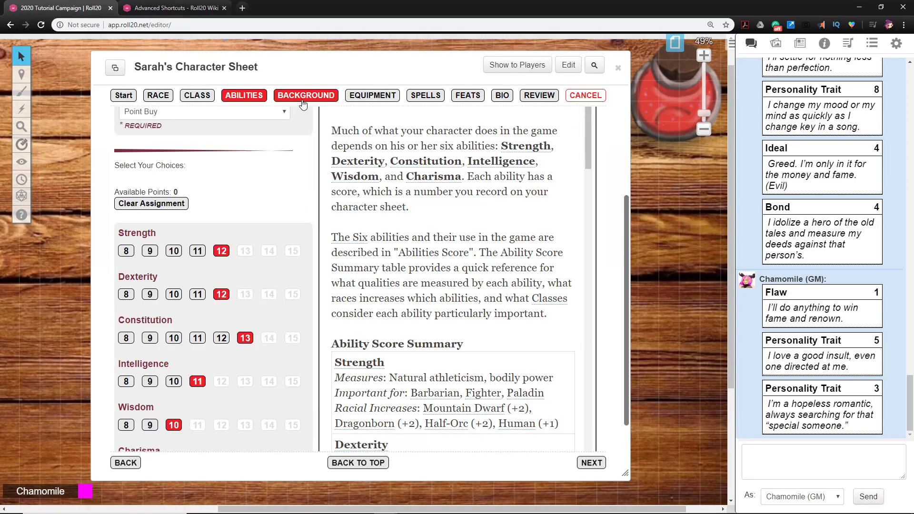
{"action": "scroll", "coordinate": [380, 143], "scroll_direction": "down", "scroll_amount": 5}
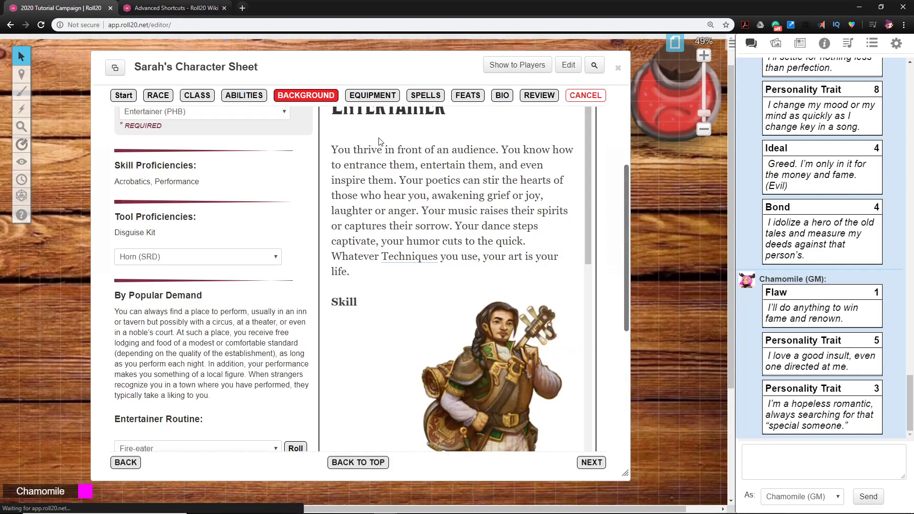
Step: Go on to the equipment choices and choose Class Equipment as the way to equip the Bard
{"action": "left_click", "coordinate": [381, 97]}
{"action": "scroll", "coordinate": [196, 343], "scroll_direction": "down", "scroll_amount": 2}
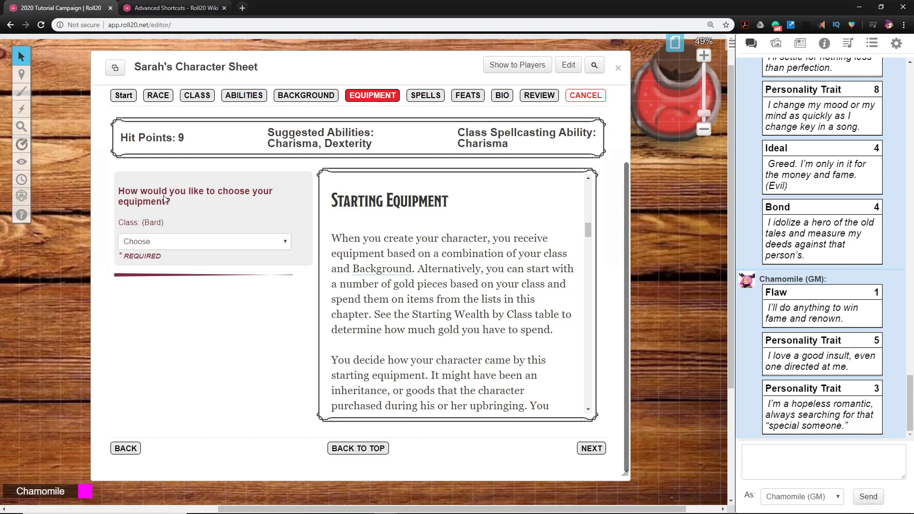
{"action": "left_click", "coordinate": [144, 240]}
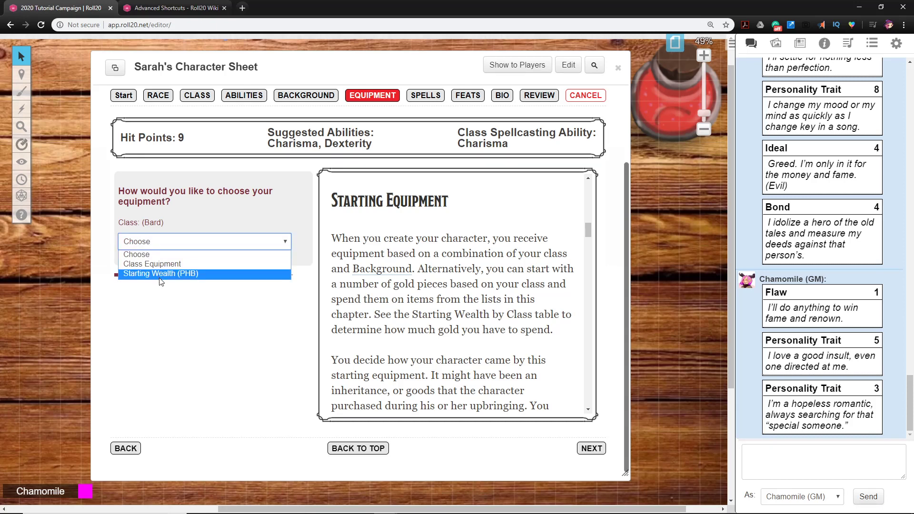
{"action": "left_click", "coordinate": [163, 265]}
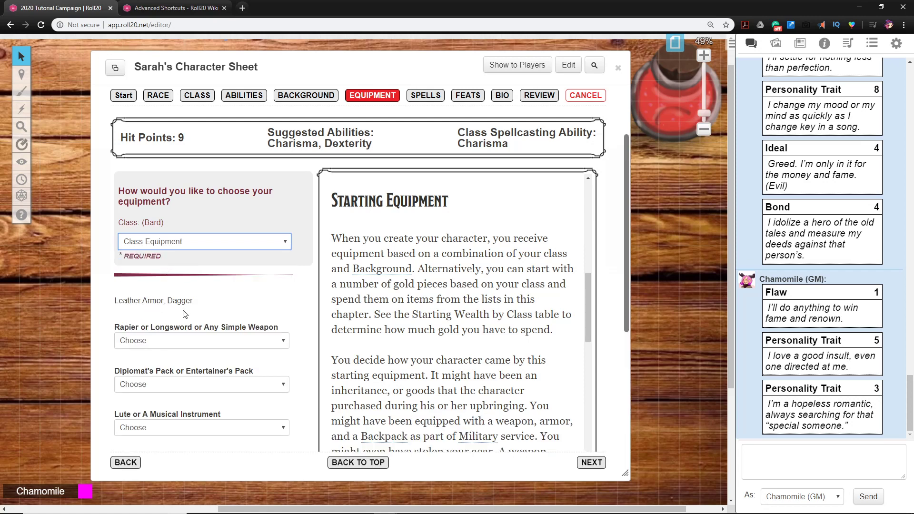
Step: Choose Rapier as the weapon, Entertainer's Pack as the pack and Lute (SRD) as the instrument in the class equipment
{"action": "scroll", "coordinate": [185, 314], "scroll_direction": "down", "scroll_amount": 1}
{"action": "left_click", "coordinate": [147, 294]}
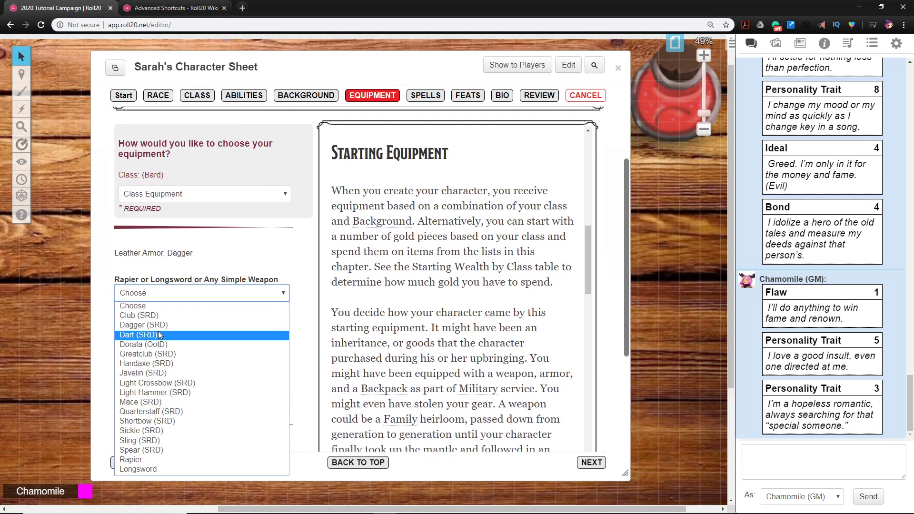
{"action": "left_click", "coordinate": [156, 460]}
{"action": "left_click", "coordinate": [147, 339]}
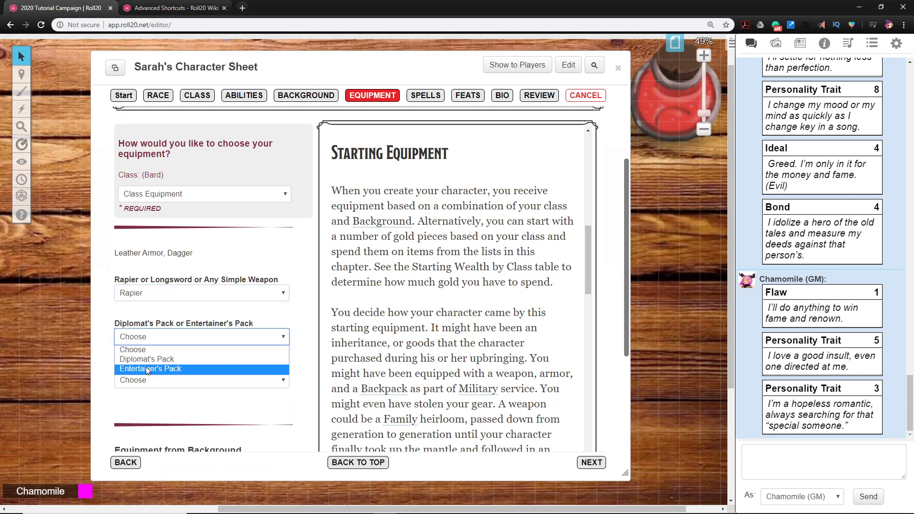
{"action": "left_click", "coordinate": [146, 368]}
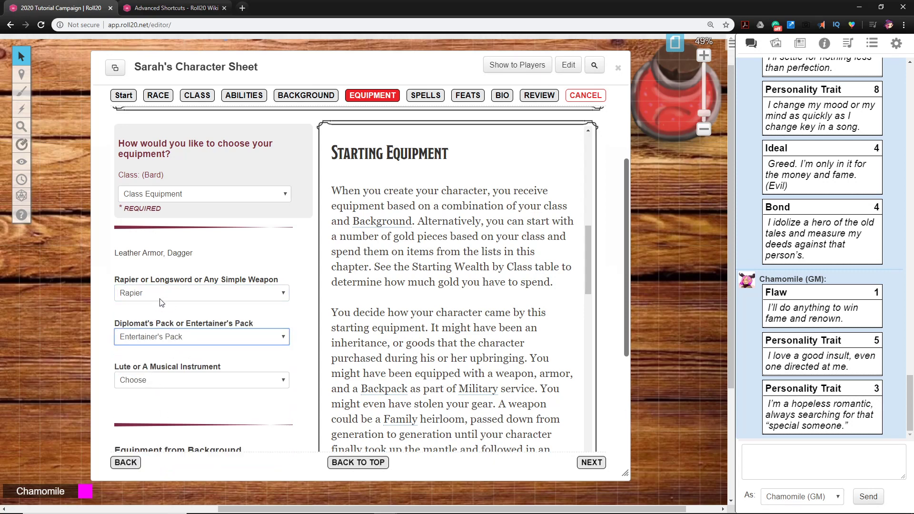
{"action": "left_click", "coordinate": [147, 384]}
{"action": "left_click", "coordinate": [147, 449]}
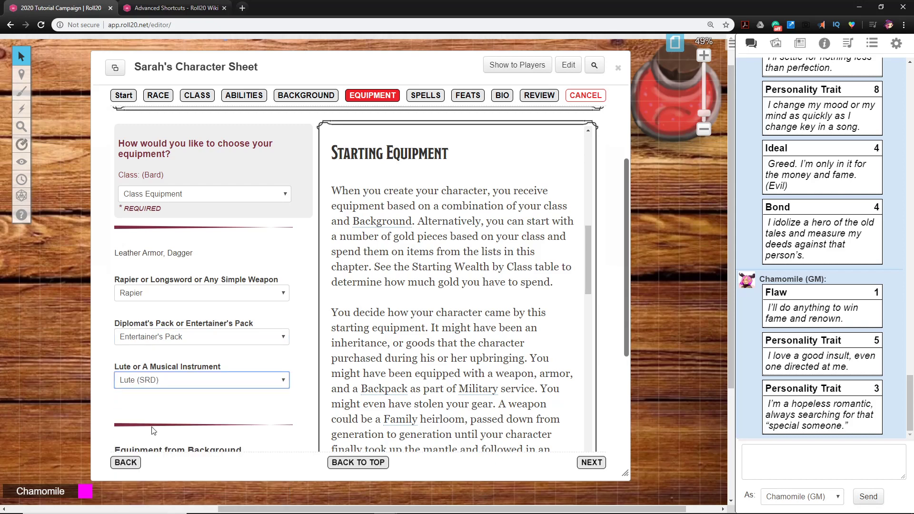
Step: Choose Dulcimer (SRD) as the musical instrument in the equipment from the Entertainer background
{"action": "scroll", "coordinate": [207, 391], "scroll_direction": "down", "scroll_amount": 2}
{"action": "scroll", "coordinate": [206, 391], "scroll_direction": "down", "scroll_amount": 2}
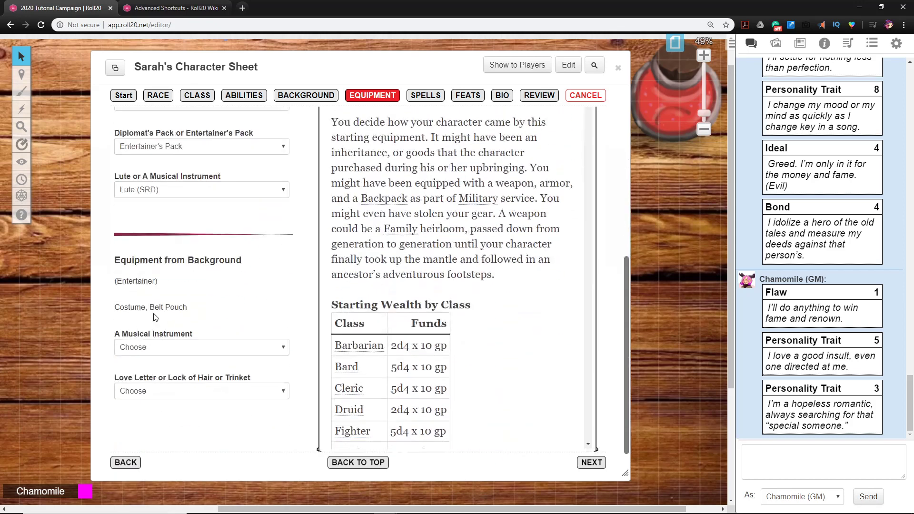
{"action": "left_click", "coordinate": [152, 353]}
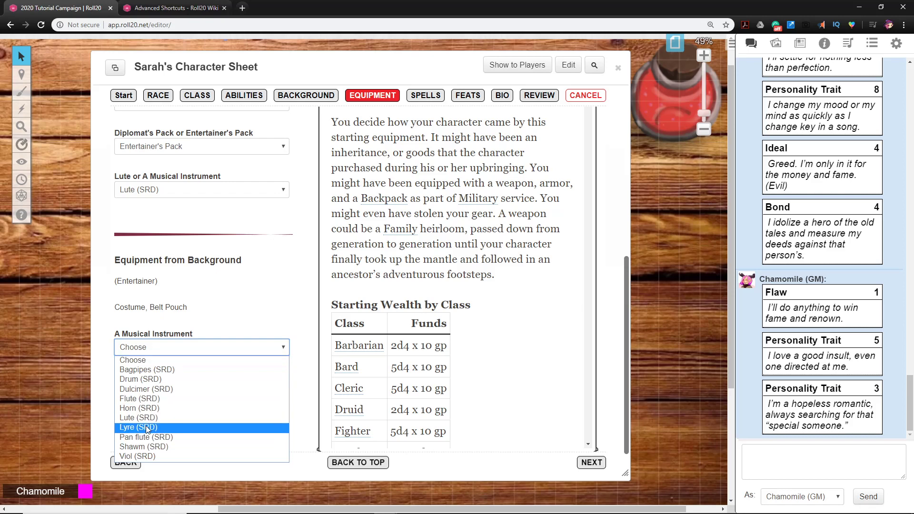
{"action": "left_click", "coordinate": [145, 389]}
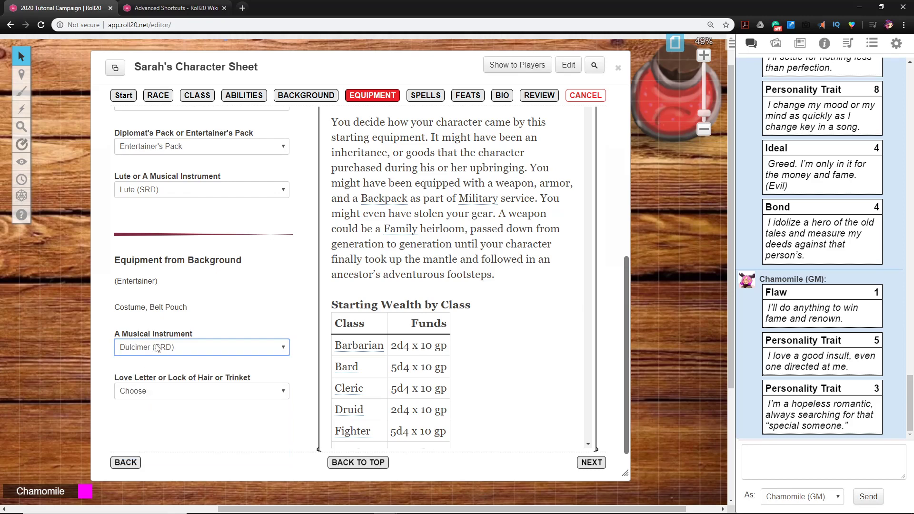
Step: Choose Lock of Hair as the keepsake in the equipment from the Entertainer background
{"action": "scroll", "coordinate": [240, 318], "scroll_direction": "down", "scroll_amount": 1}
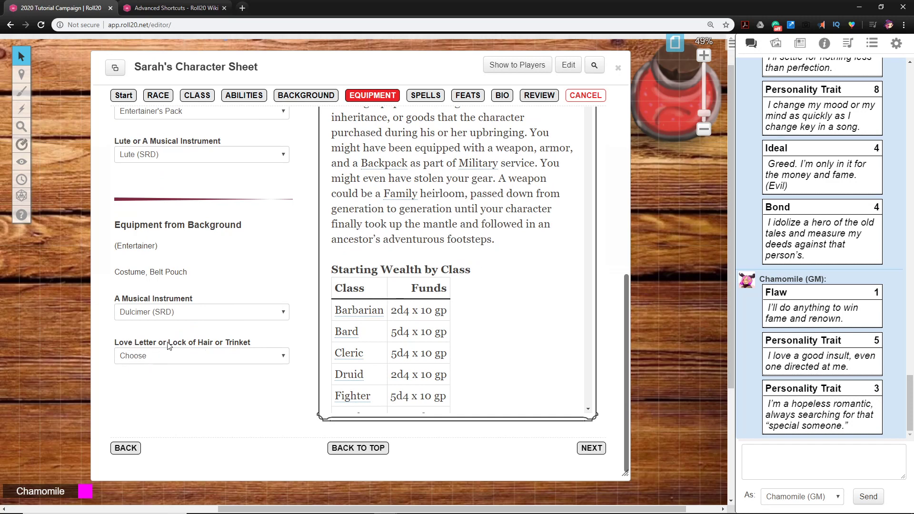
{"action": "left_click", "coordinate": [165, 358]}
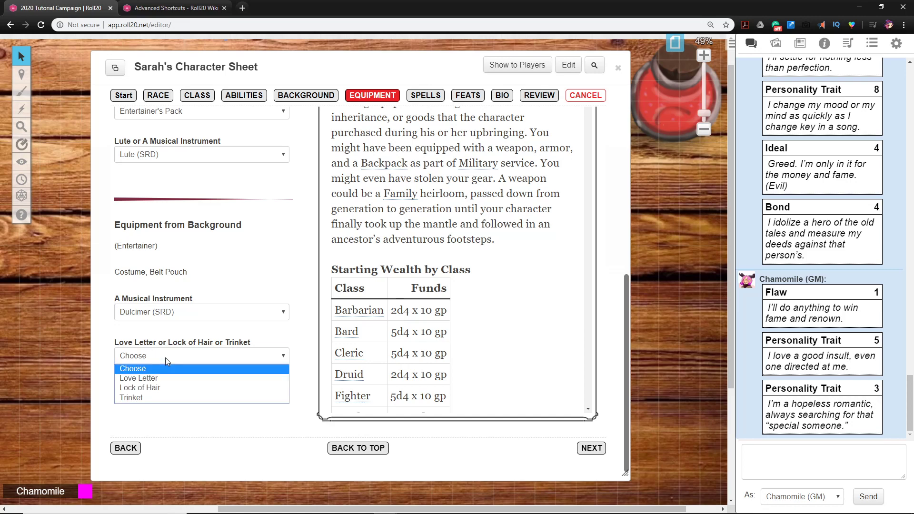
{"action": "left_click", "coordinate": [159, 388]}
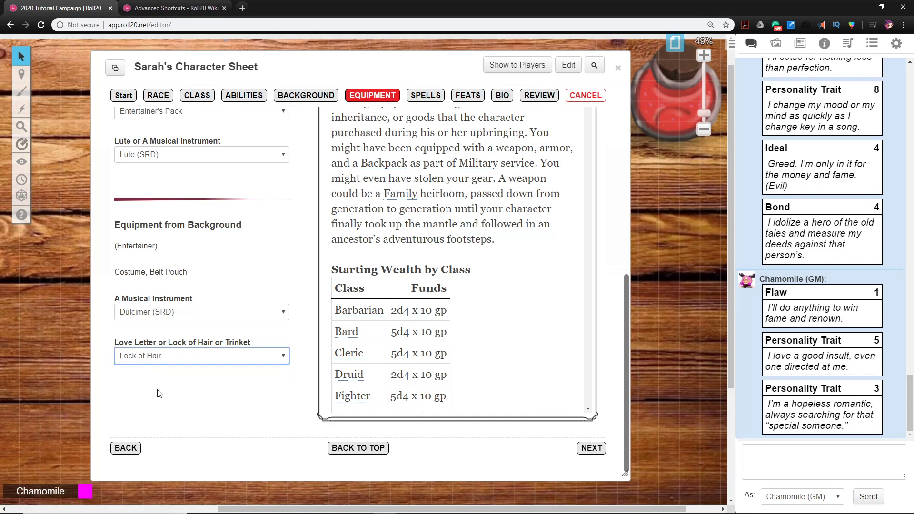
{"action": "left_click", "coordinate": [205, 394]}
{"action": "scroll", "coordinate": [247, 374], "scroll_direction": "up", "scroll_amount": 10}
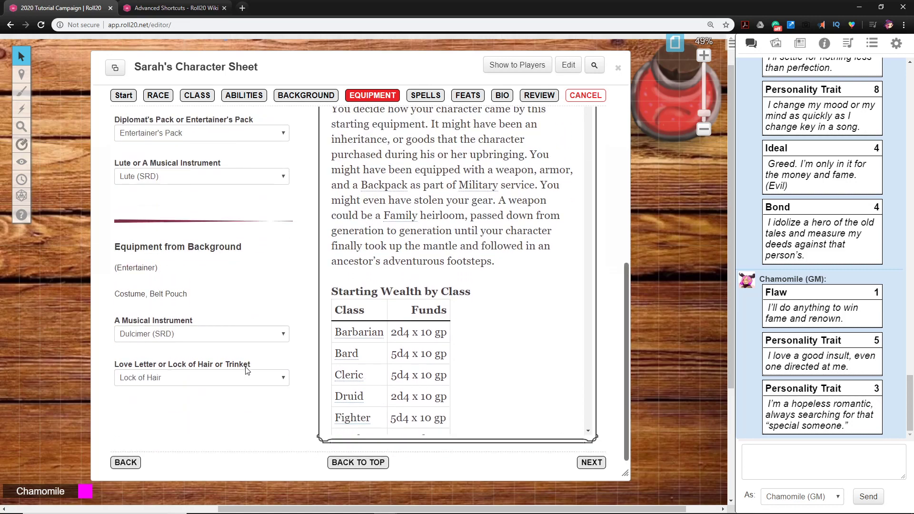
{"action": "scroll", "coordinate": [246, 352], "scroll_direction": "down", "scroll_amount": 10}
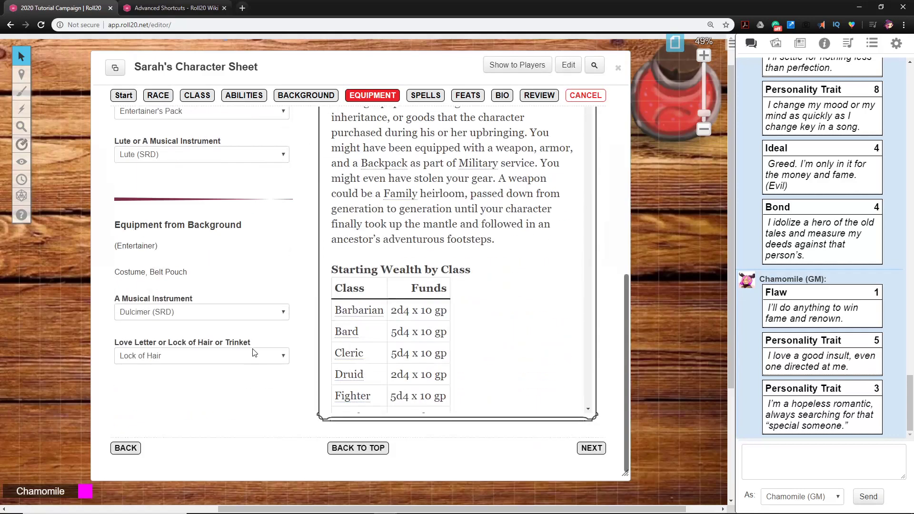
{"action": "scroll", "coordinate": [253, 350], "scroll_direction": "up", "scroll_amount": 10}
{"action": "scroll", "coordinate": [253, 353], "scroll_direction": "up", "scroll_amount": 2}
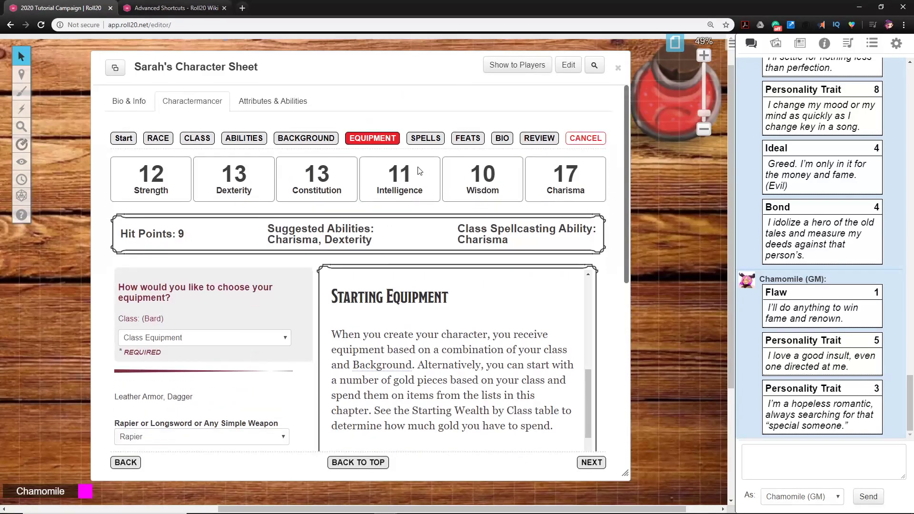
Step: Go to the spell choices and choose Message (PHB) and Minor Illusion (PHB) as the Bard cantrips
{"action": "left_click", "coordinate": [425, 138]}
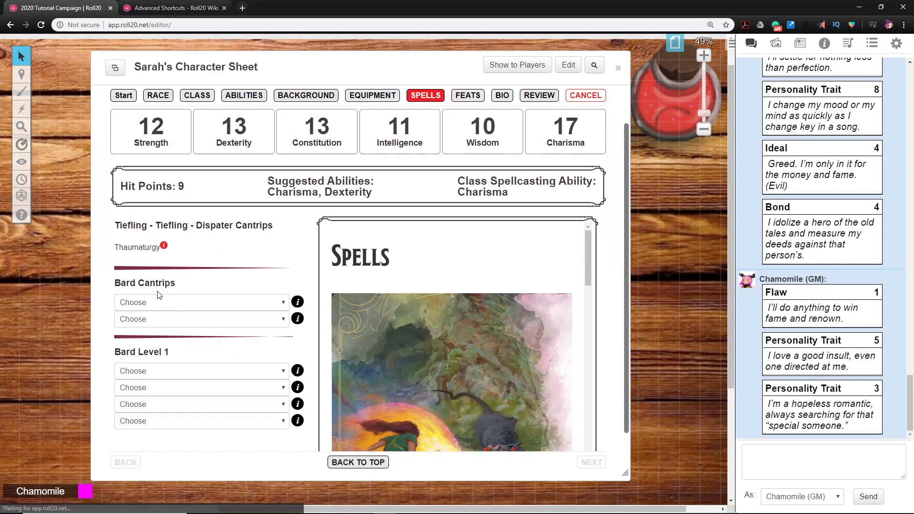
{"action": "scroll", "coordinate": [159, 295], "scroll_direction": "down", "scroll_amount": 1}
{"action": "left_click", "coordinate": [175, 256]}
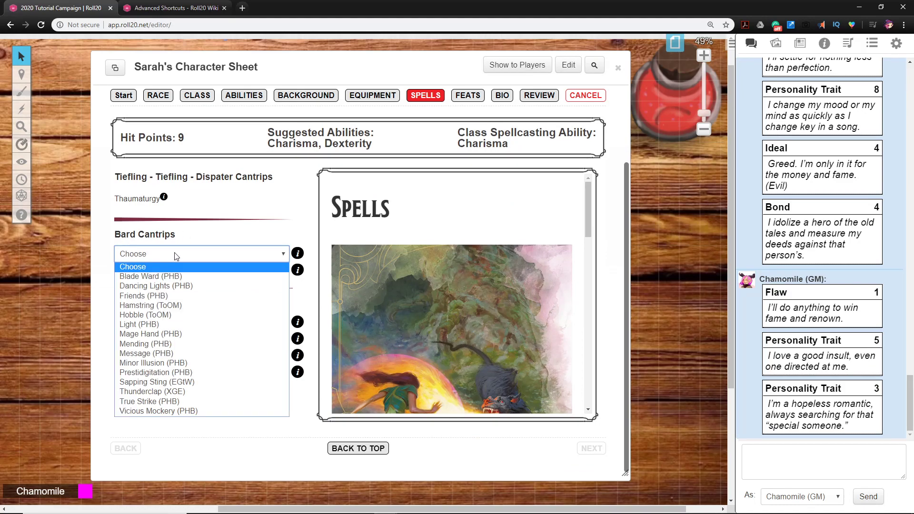
{"action": "left_click", "coordinate": [204, 236]}
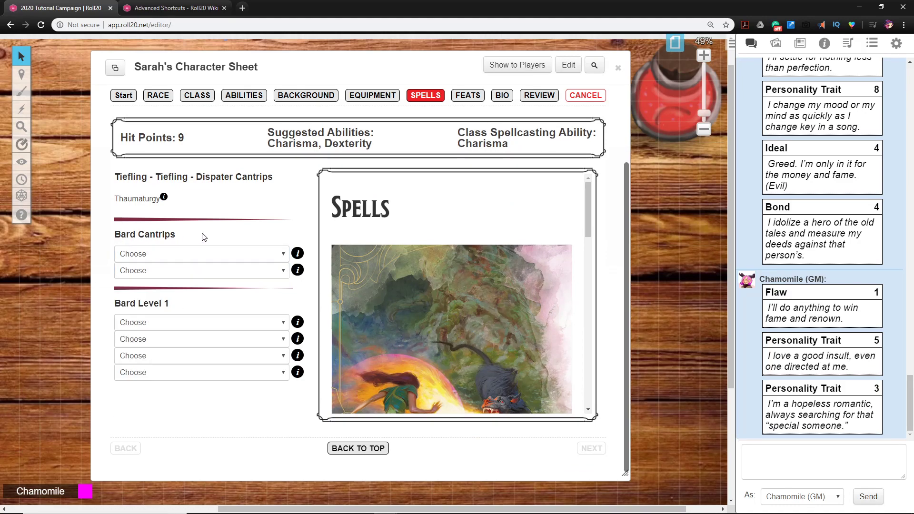
{"action": "left_click", "coordinate": [229, 257]}
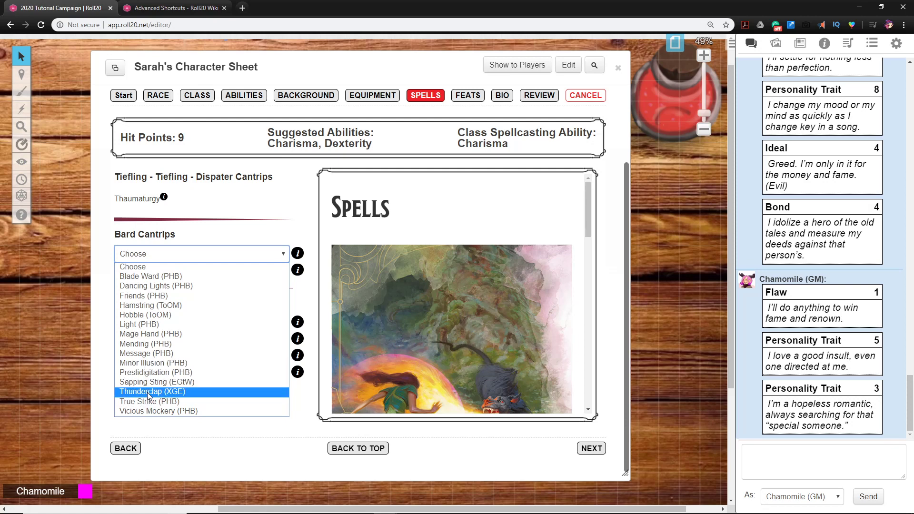
{"action": "left_click", "coordinate": [135, 354]}
{"action": "left_click", "coordinate": [138, 270]}
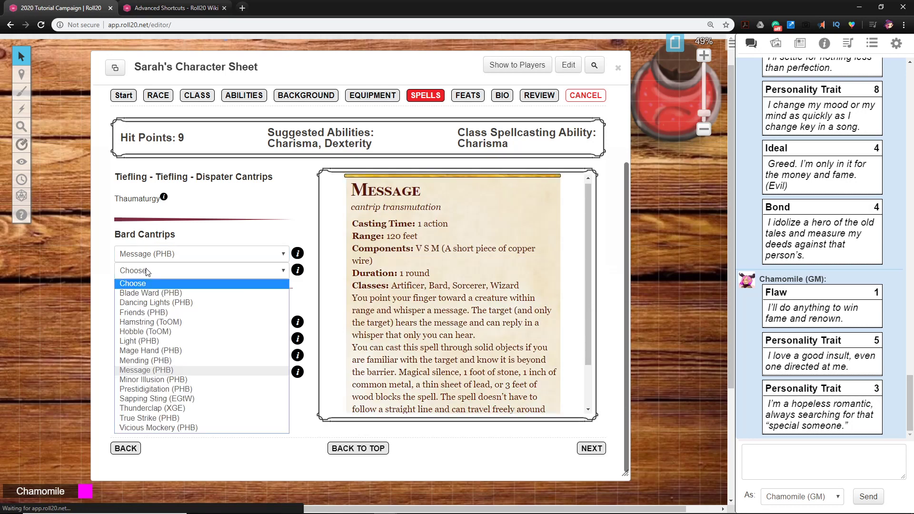
{"action": "left_click", "coordinate": [153, 380]}
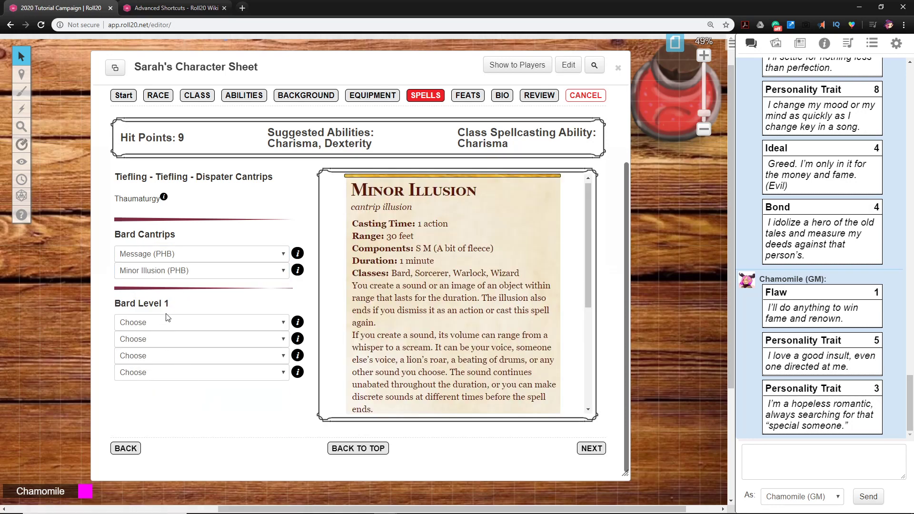
Step: Choose Healing Word (PHB) and Disguise Self (PHB) as the first two Bard level 1 spells
{"action": "left_click", "coordinate": [153, 324]}
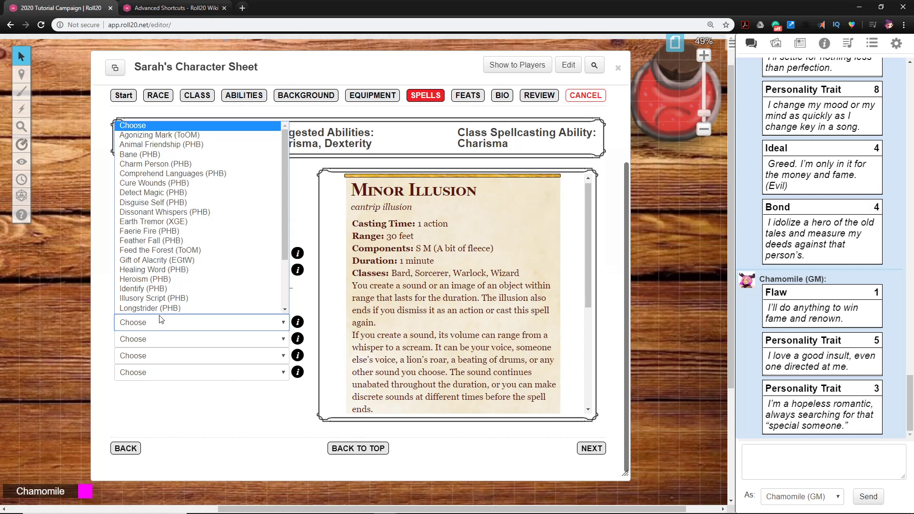
{"action": "scroll", "coordinate": [159, 286], "scroll_direction": "down", "scroll_amount": 1}
{"action": "scroll", "coordinate": [158, 258], "scroll_direction": "up", "scroll_amount": 1}
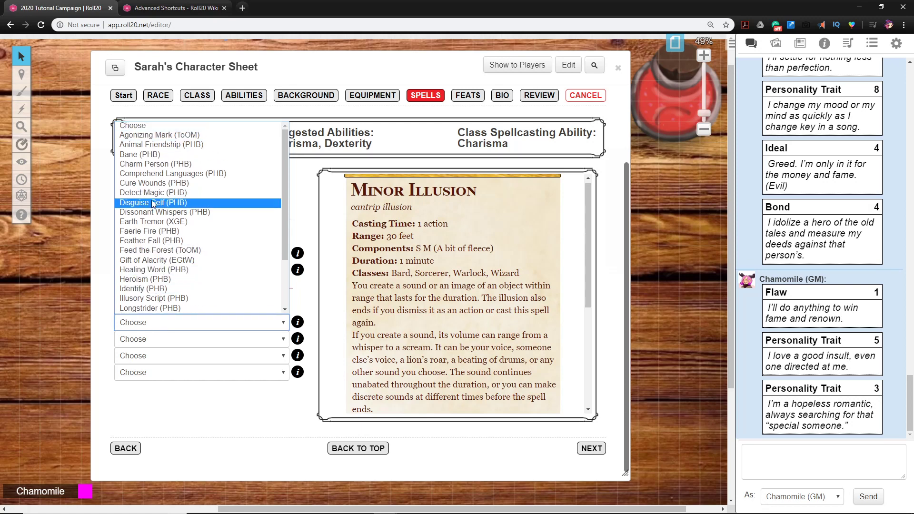
{"action": "scroll", "coordinate": [150, 258], "scroll_direction": "down", "scroll_amount": 3}
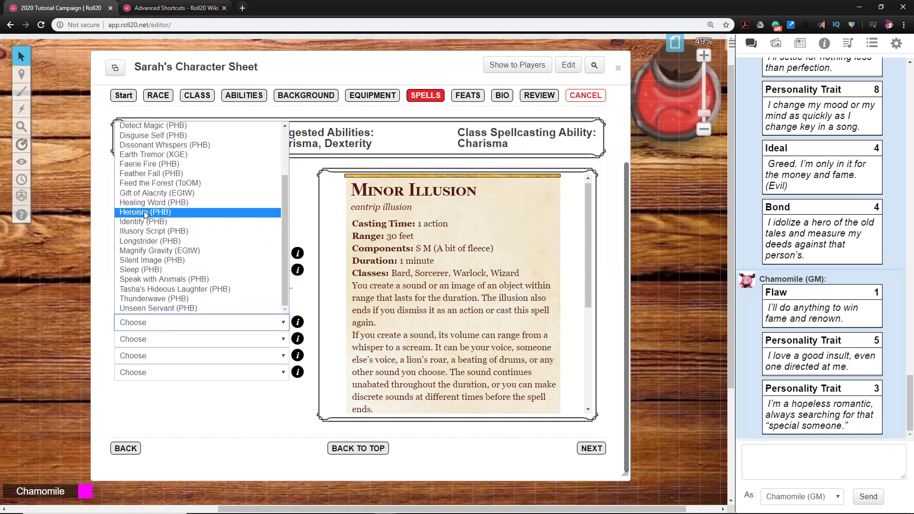
{"action": "scroll", "coordinate": [145, 211], "scroll_direction": "up", "scroll_amount": 2}
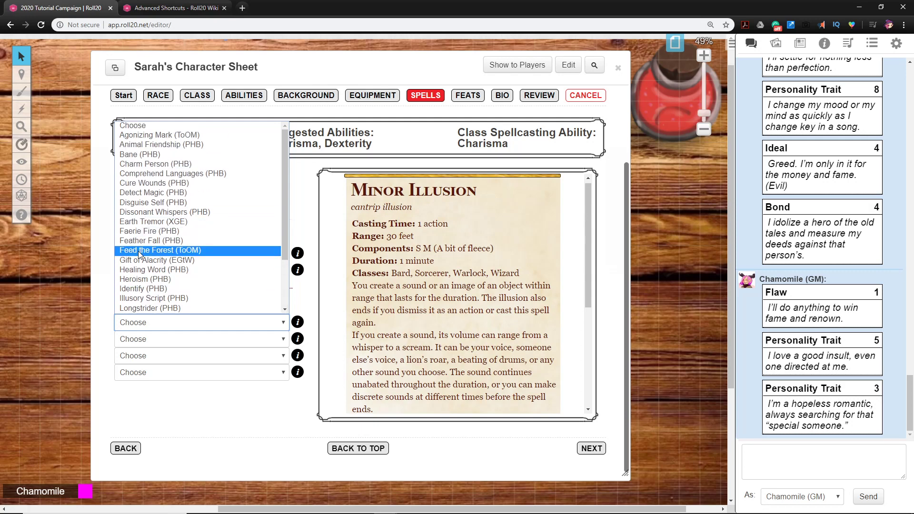
{"action": "left_click", "coordinate": [145, 270]}
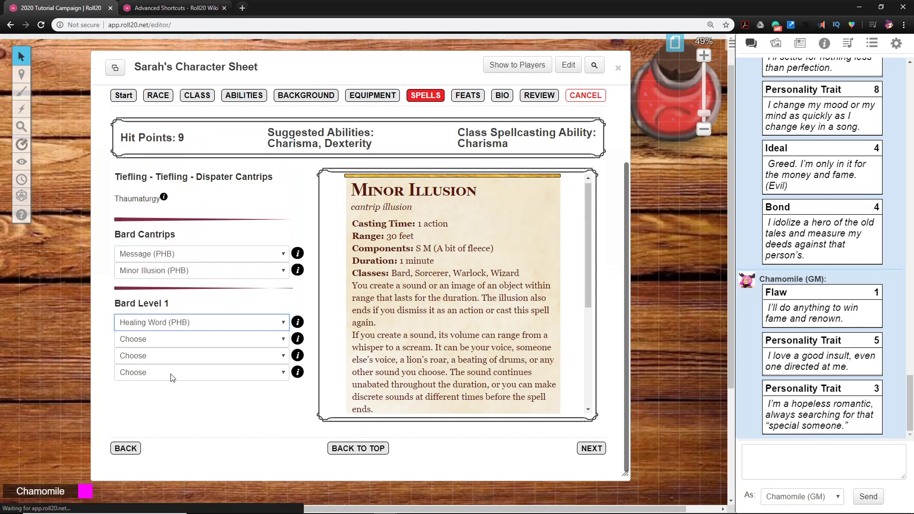
{"action": "left_click", "coordinate": [152, 339]}
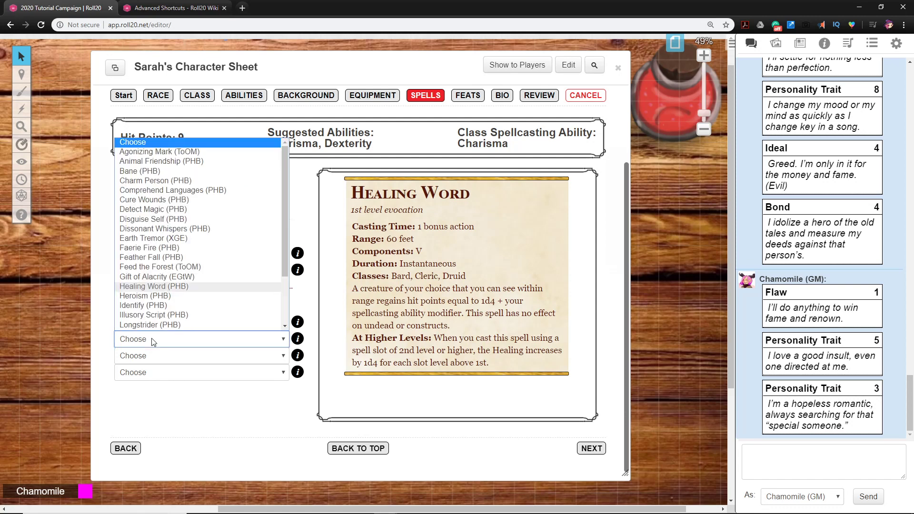
{"action": "left_click", "coordinate": [156, 219]}
Step: Choose Identify (PHB) and Dissonant Whispers (PHB) as the remaining two Bard level 1 spells
{"action": "left_click", "coordinate": [167, 357]}
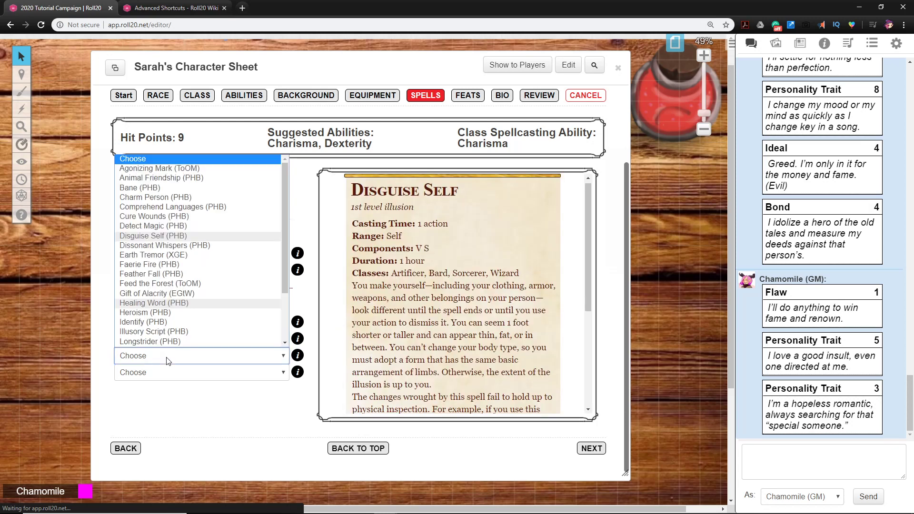
{"action": "scroll", "coordinate": [173, 316], "scroll_direction": "down", "scroll_amount": 1}
{"action": "scroll", "coordinate": [171, 312], "scroll_direction": "down", "scroll_amount": 2}
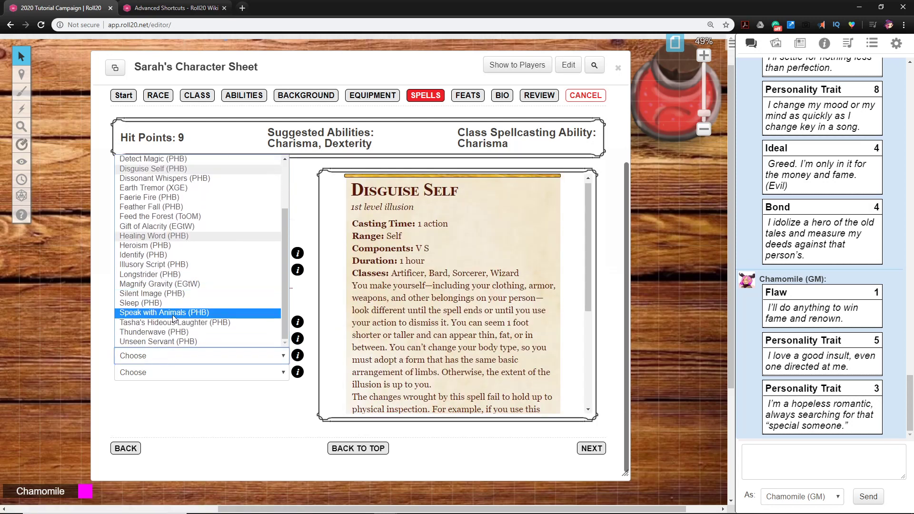
{"action": "left_click", "coordinate": [155, 257]}
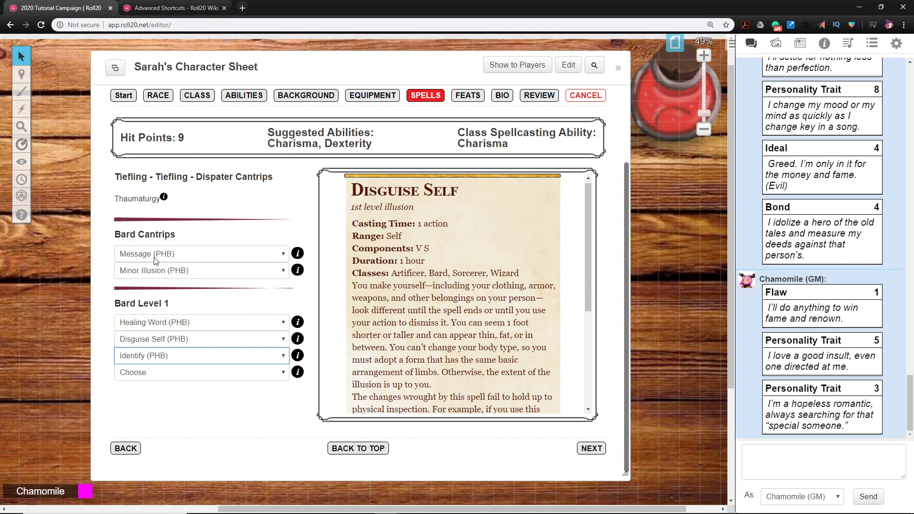
{"action": "left_click", "coordinate": [164, 377]}
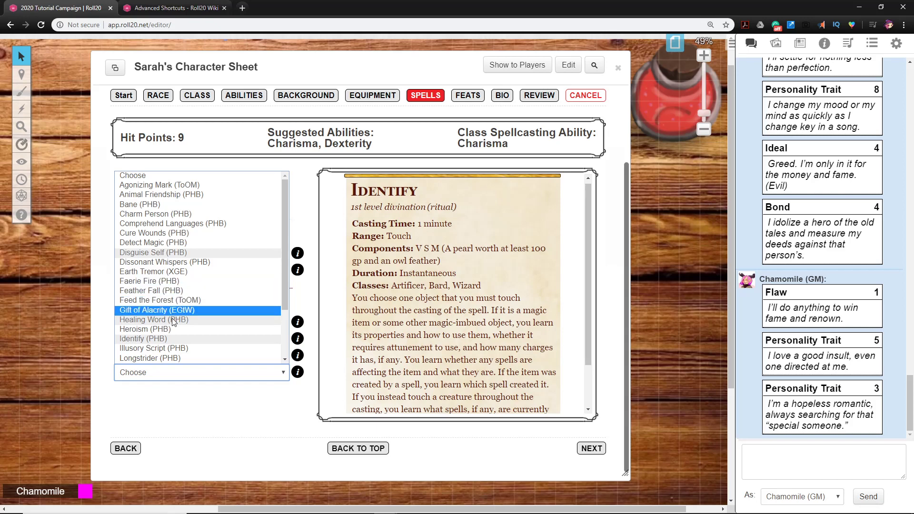
{"action": "left_click", "coordinate": [164, 261]}
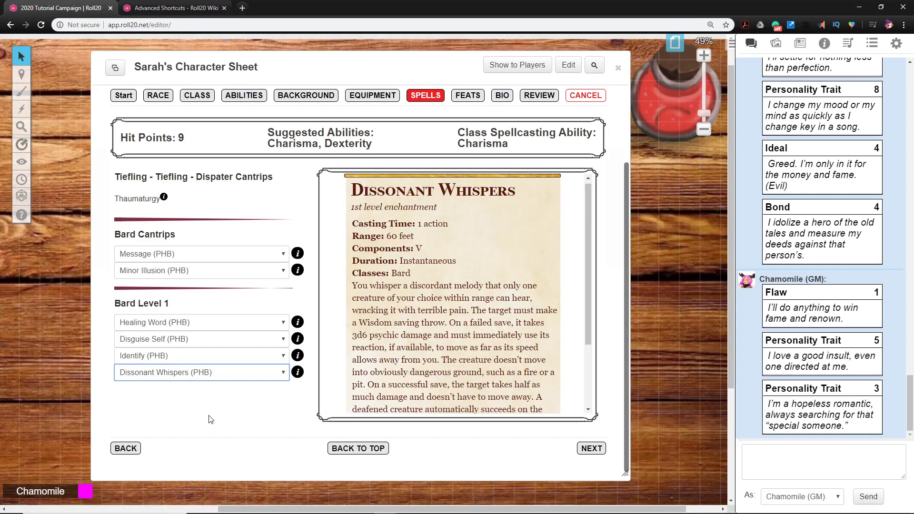
{"action": "left_click", "coordinate": [208, 415]}
{"action": "scroll", "coordinate": [222, 412], "scroll_direction": "up", "scroll_amount": 1}
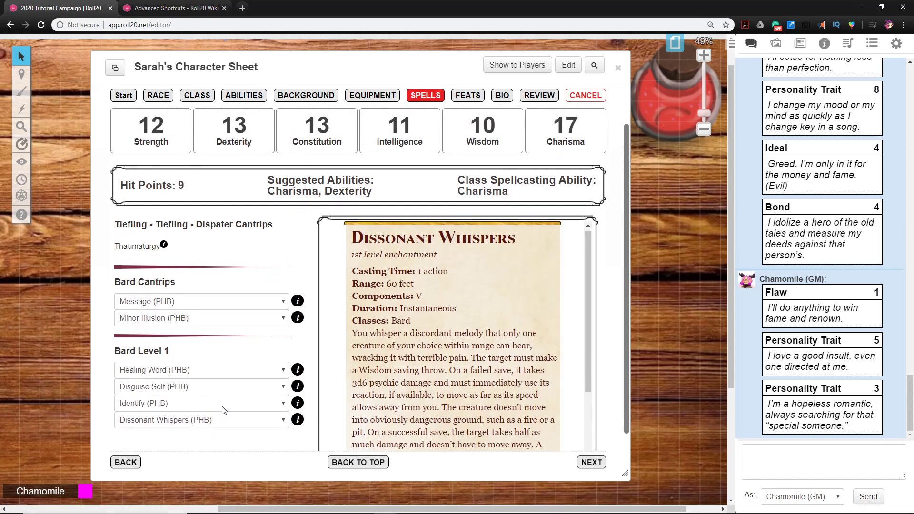
Step: Go past the feats to the bio and replace the character name with the player's display name, leaving the age empty
{"action": "left_click", "coordinate": [471, 97]}
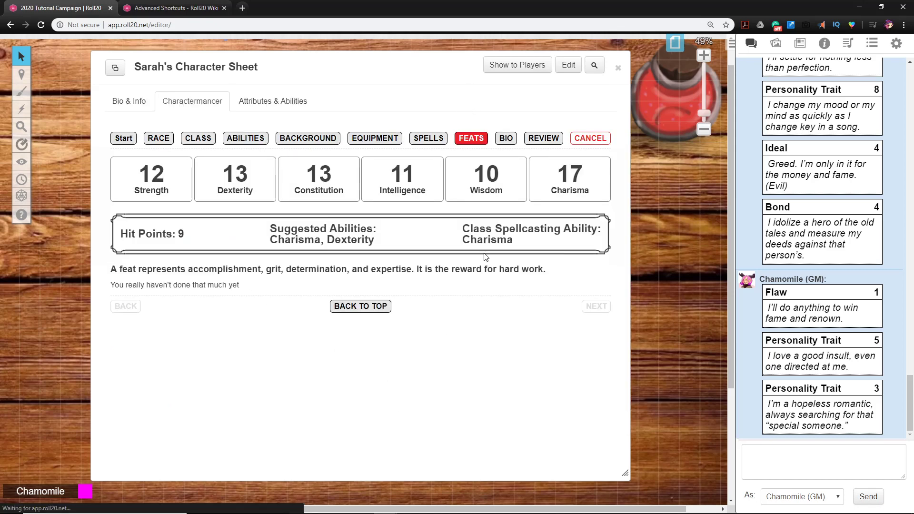
{"action": "left_click", "coordinate": [507, 143]}
{"action": "scroll", "coordinate": [212, 267], "scroll_direction": "down", "scroll_amount": 3}
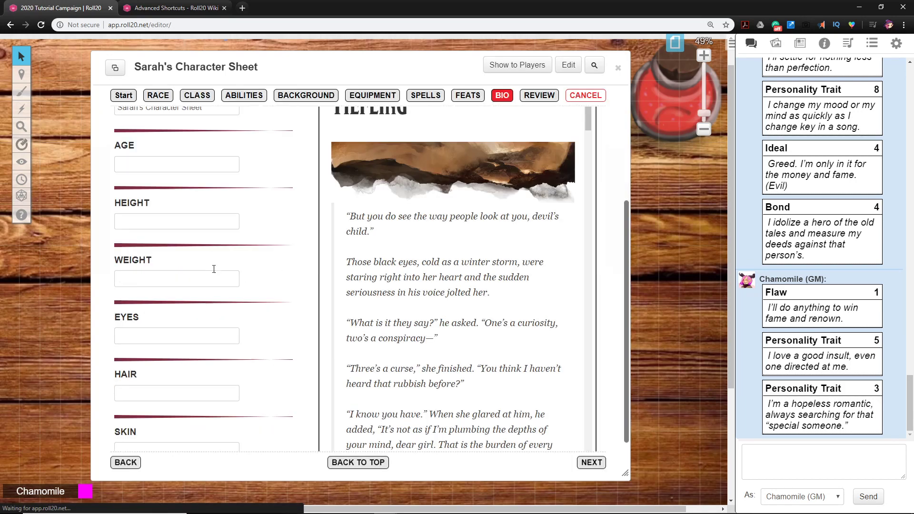
{"action": "scroll", "coordinate": [212, 208], "scroll_direction": "up", "scroll_amount": 2}
{"action": "left_click_drag", "start_coordinate": [190, 243], "coordinate": [104, 224]}
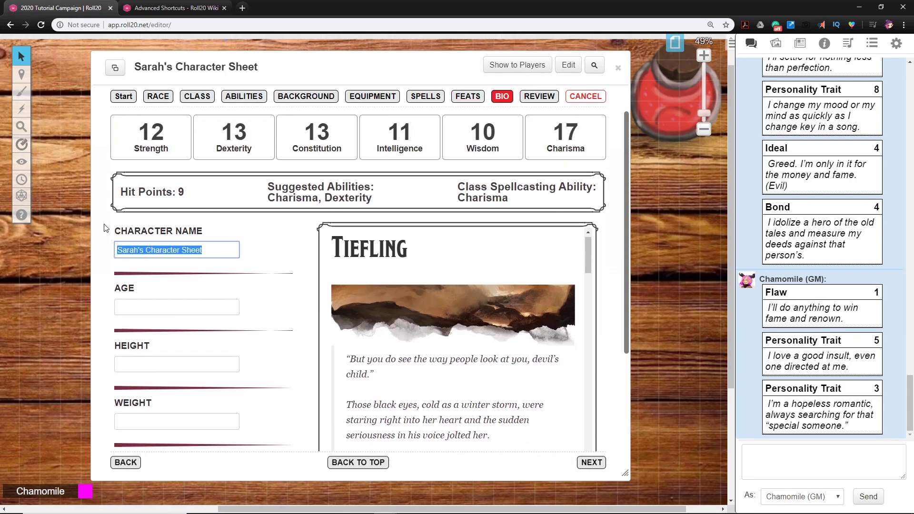
{"action": "type", "text": "Chamomile"}
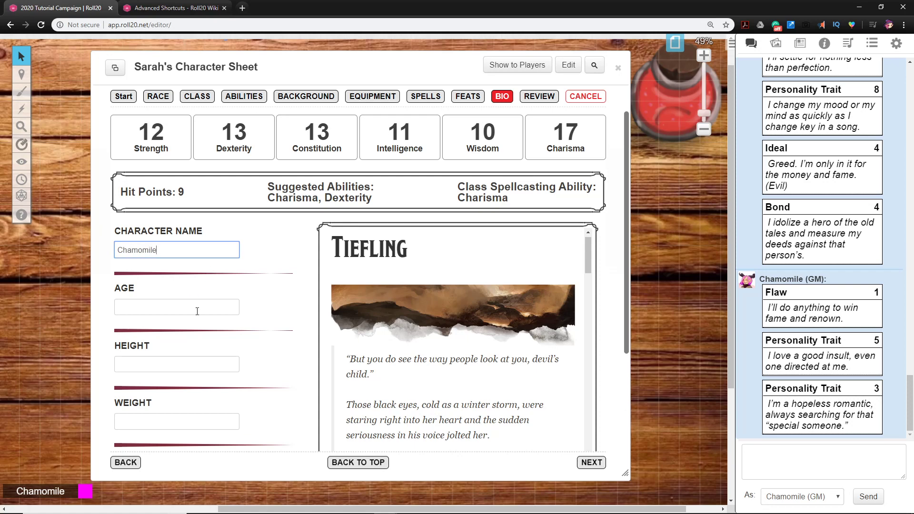
{"action": "left_click", "coordinate": [197, 311]}
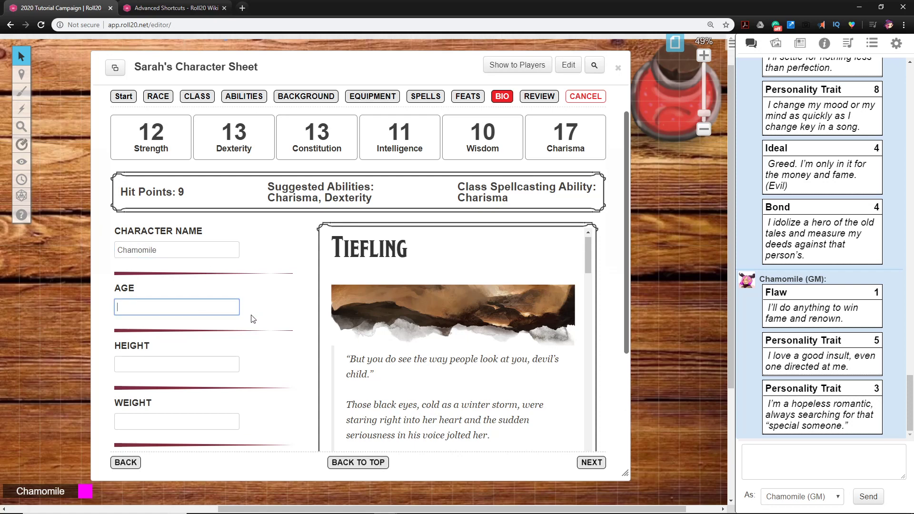
{"action": "scroll", "coordinate": [238, 323], "scroll_direction": "down", "scroll_amount": 3}
{"action": "scroll", "coordinate": [238, 336], "scroll_direction": "up", "scroll_amount": 4}
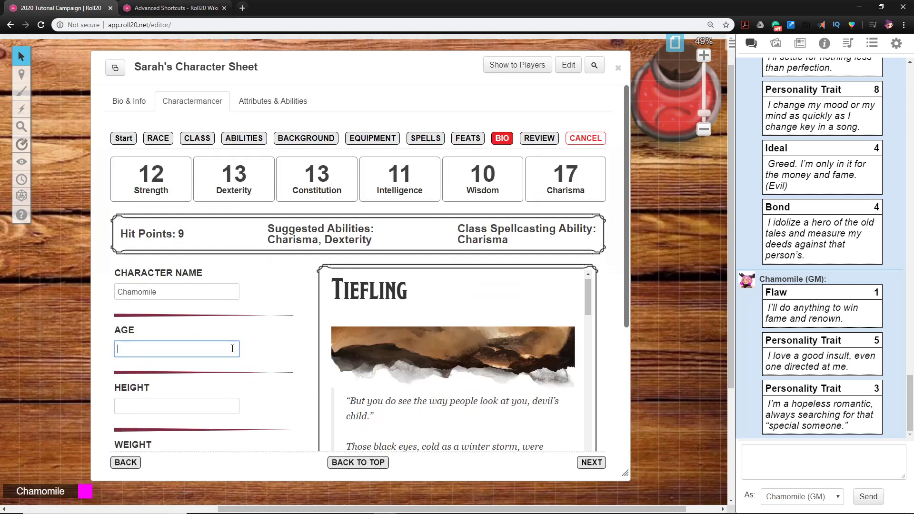
Step: Review the summary of all character choices and apply the changes to build the Tiefling Bard's sheet
{"action": "left_click", "coordinate": [539, 138]}
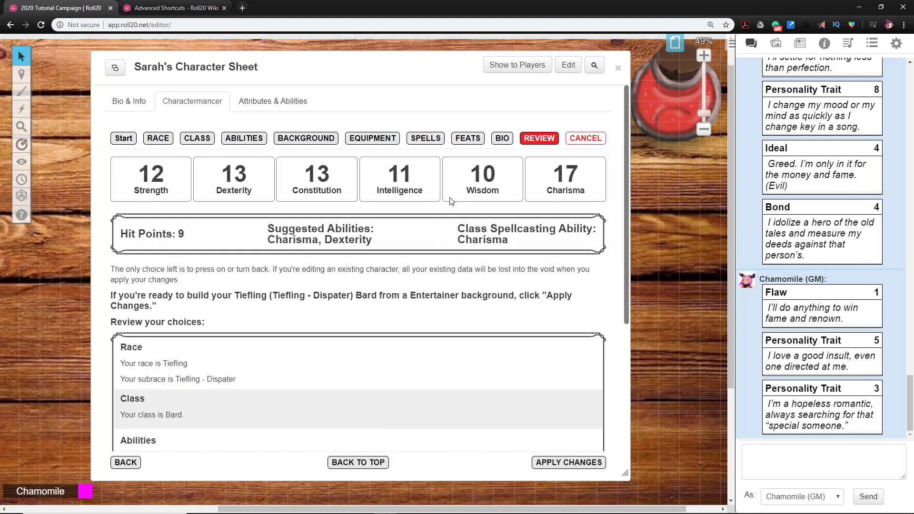
{"action": "scroll", "coordinate": [419, 260], "scroll_direction": "down", "scroll_amount": 4}
{"action": "scroll", "coordinate": [418, 266], "scroll_direction": "up", "scroll_amount": 5}
{"action": "scroll", "coordinate": [420, 291], "scroll_direction": "down", "scroll_amount": 2}
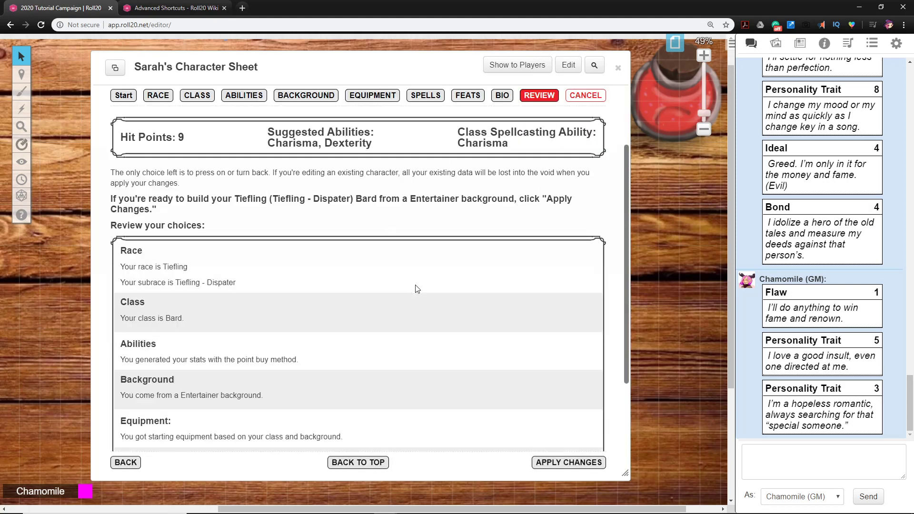
{"action": "scroll", "coordinate": [421, 303], "scroll_direction": "up", "scroll_amount": 3}
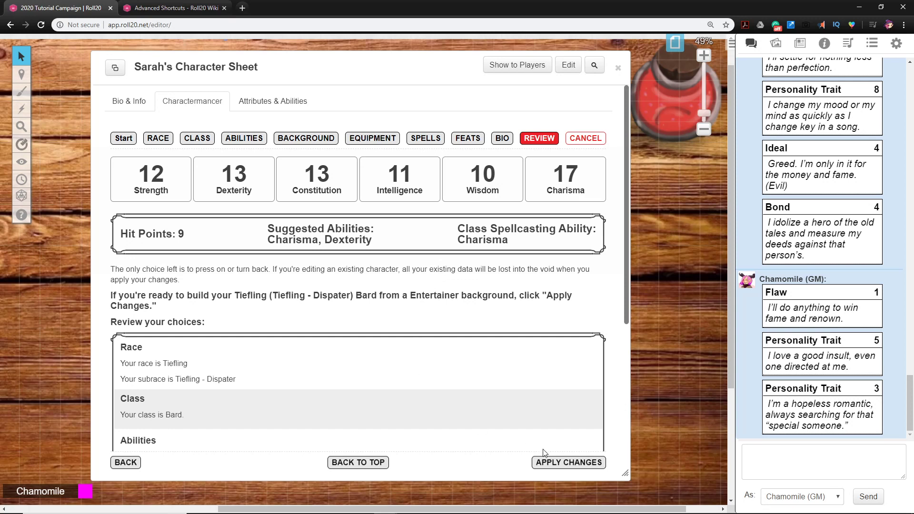
{"action": "left_click", "coordinate": [571, 462]}
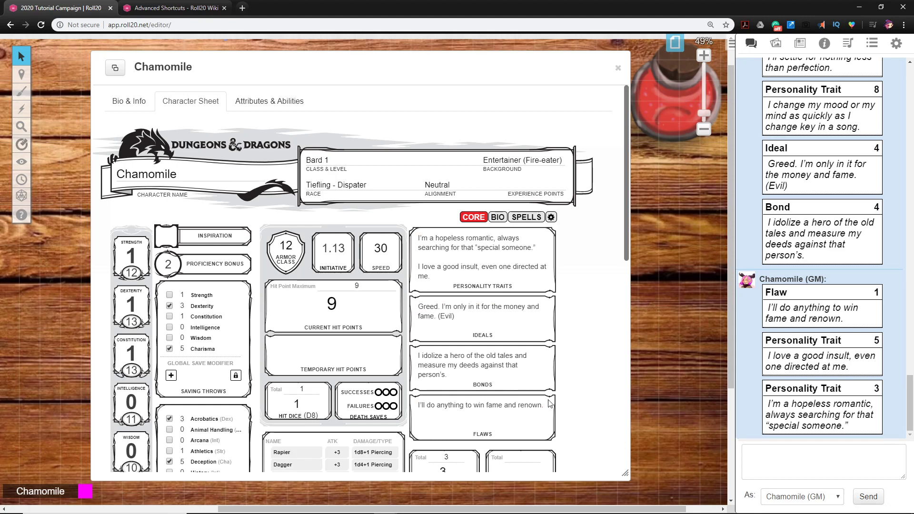
{"action": "scroll", "coordinate": [489, 268], "scroll_direction": "down", "scroll_amount": 5}
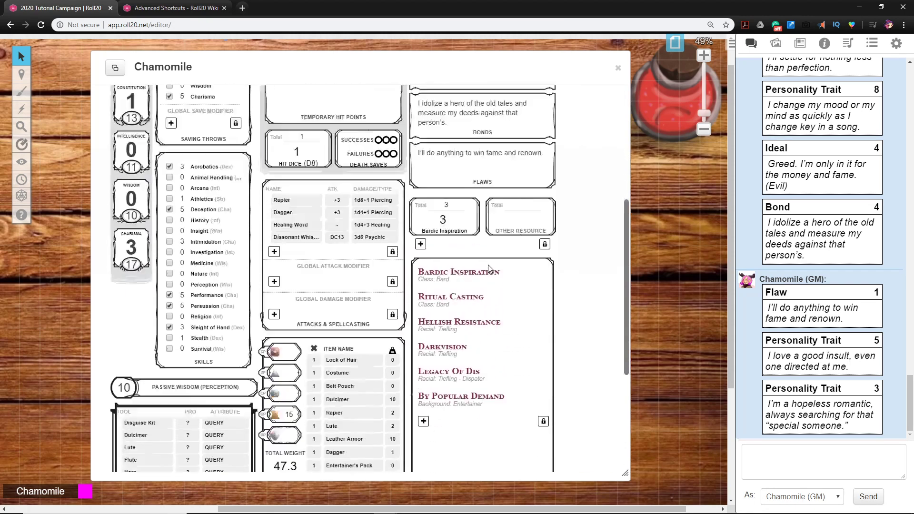
Step: Look over the finished character sheet from header to equipment, and view the character's bio and its attributes and abilities
{"action": "scroll", "coordinate": [489, 268], "scroll_direction": "up", "scroll_amount": 5}
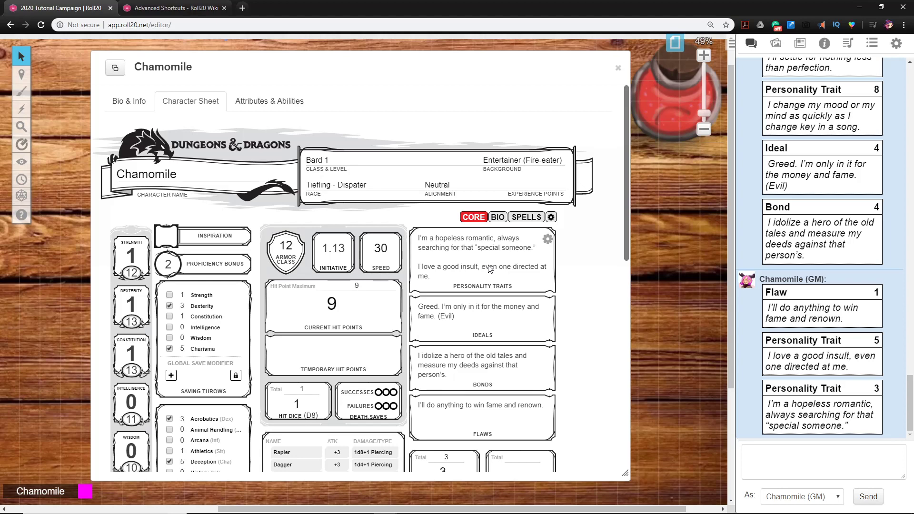
{"action": "scroll", "coordinate": [500, 270], "scroll_direction": "down", "scroll_amount": 9}
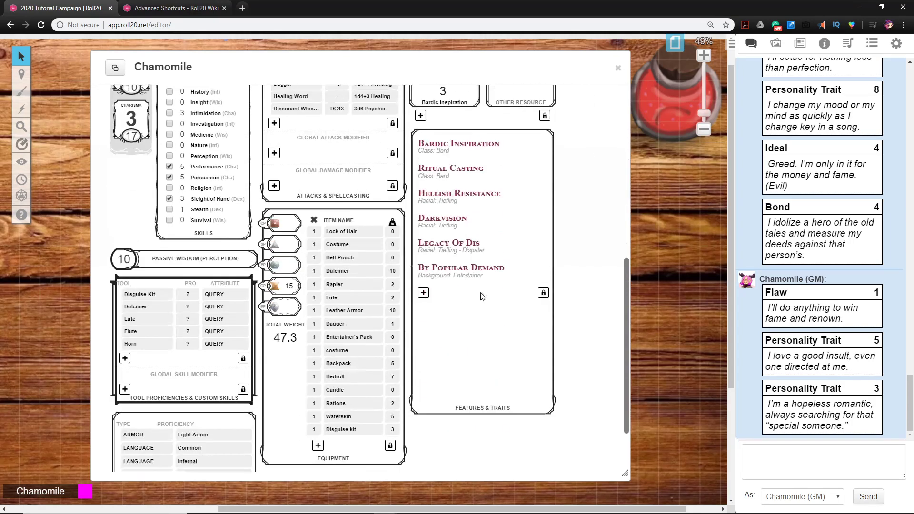
{"action": "scroll", "coordinate": [468, 307], "scroll_direction": "up", "scroll_amount": 10}
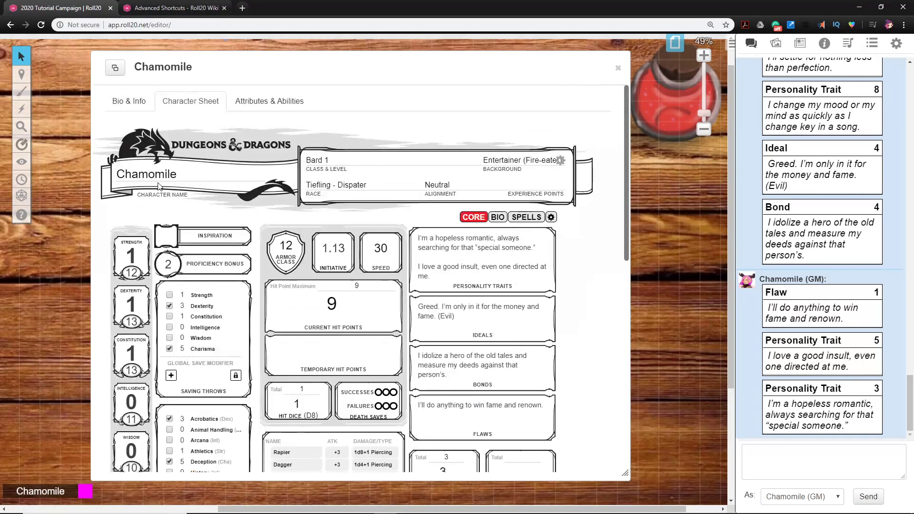
{"action": "left_click", "coordinate": [129, 100]}
{"action": "left_click", "coordinate": [257, 100]}
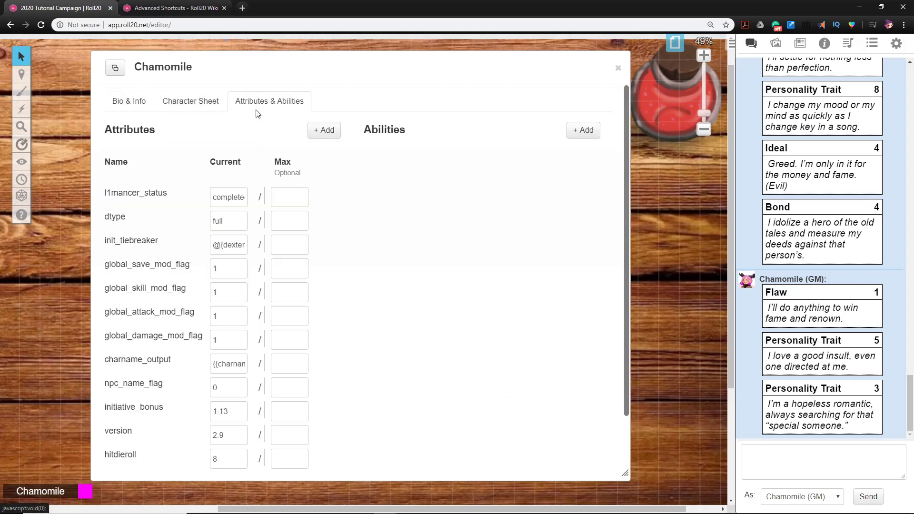
{"action": "left_click", "coordinate": [194, 98]}
{"action": "left_click", "coordinate": [127, 101]}
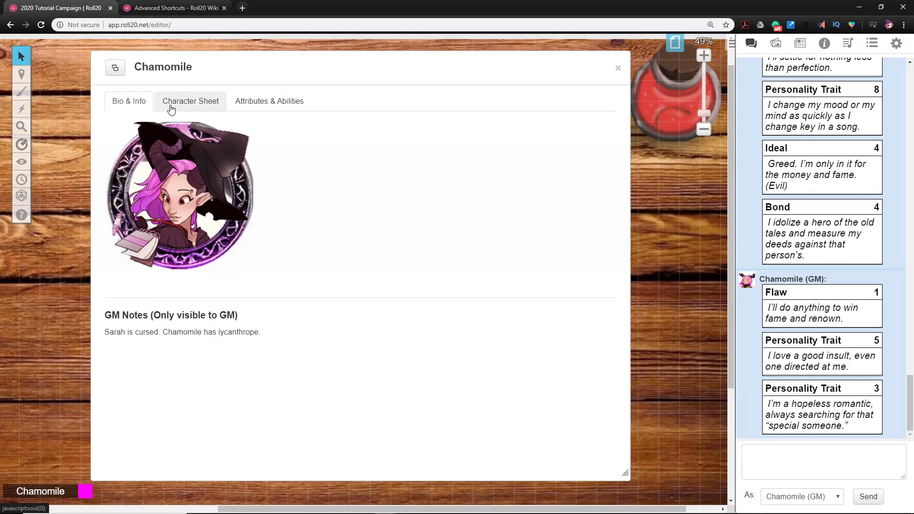
{"action": "left_click", "coordinate": [170, 105]}
{"action": "left_click", "coordinate": [126, 107]}
{"action": "left_click", "coordinate": [180, 106]}
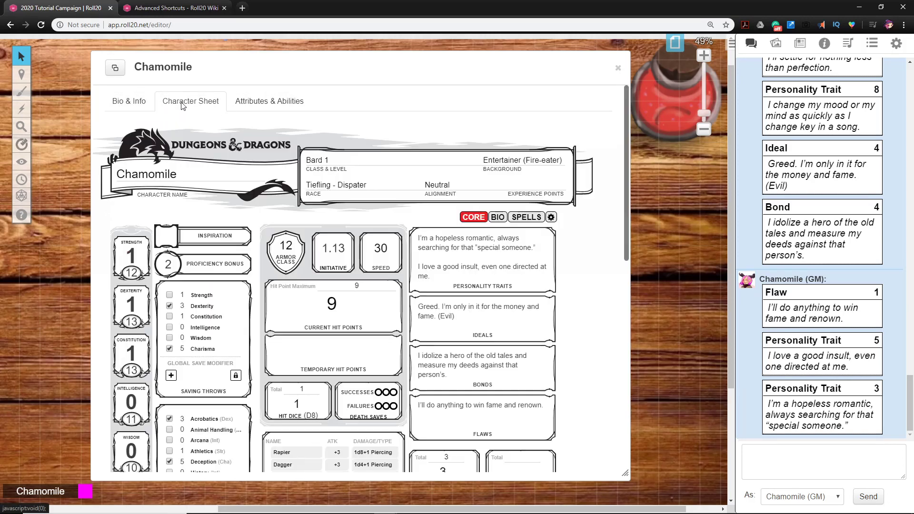
{"action": "left_click", "coordinate": [132, 102]}
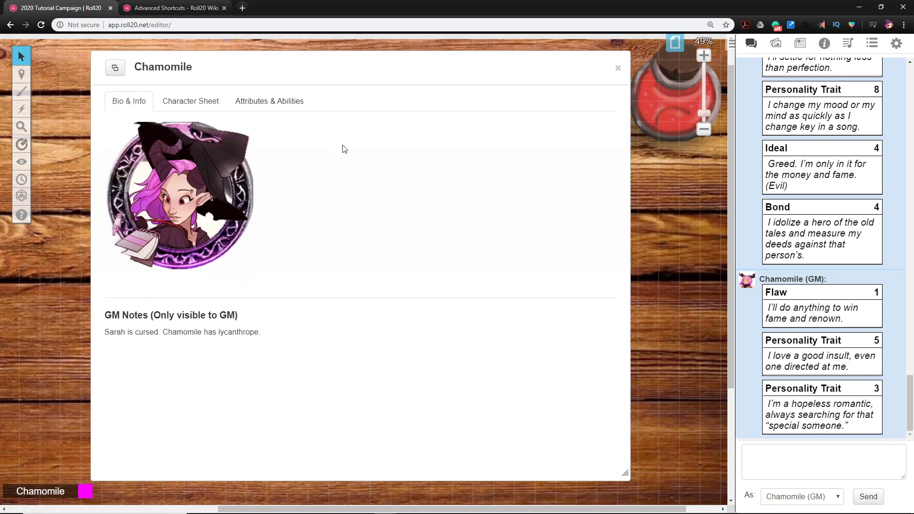
{"action": "left_click", "coordinate": [187, 101]}
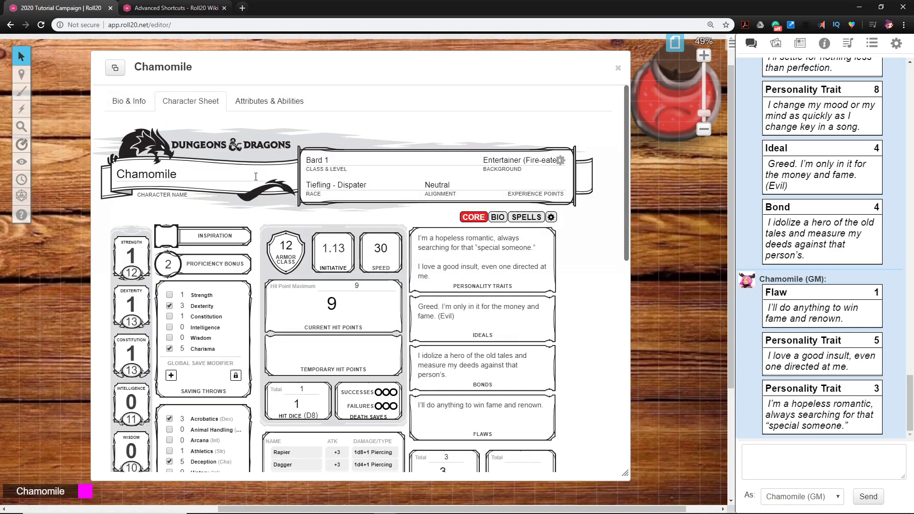
Step: Roll ability checks for Strength, Dexterity, Constitution, Intelligence, Wisdom and Charisma from the sheet, rolling Charisma twice
{"action": "scroll", "coordinate": [190, 172], "scroll_direction": "down", "scroll_amount": 2}
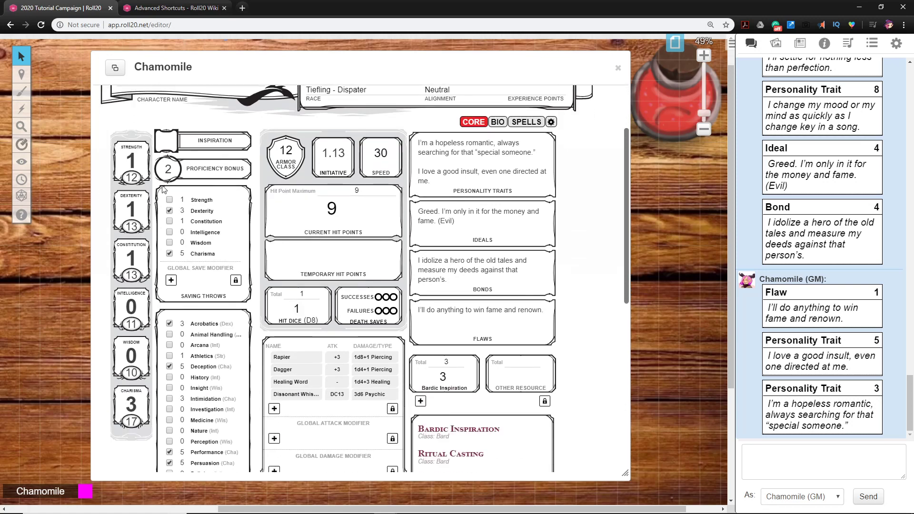
{"action": "left_click", "coordinate": [131, 150]}
{"action": "left_click", "coordinate": [131, 202]}
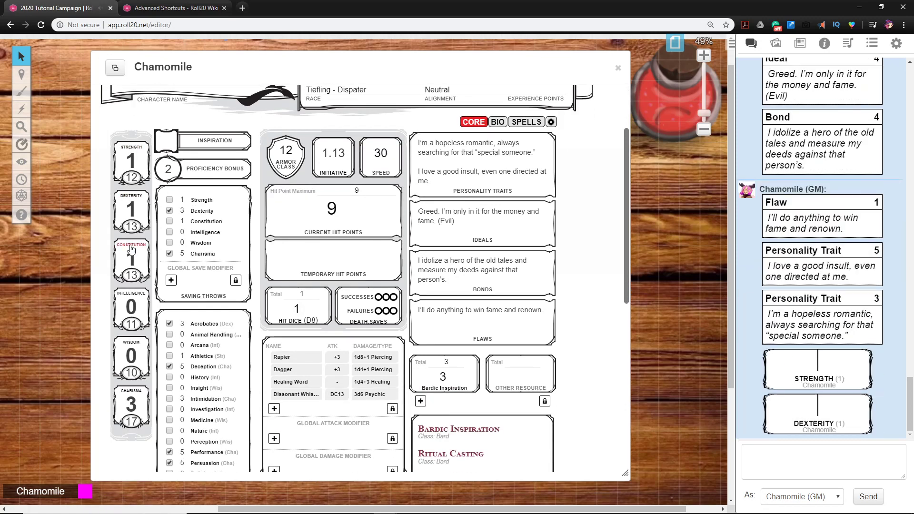
{"action": "left_click", "coordinate": [132, 249]}
{"action": "left_click", "coordinate": [132, 297]}
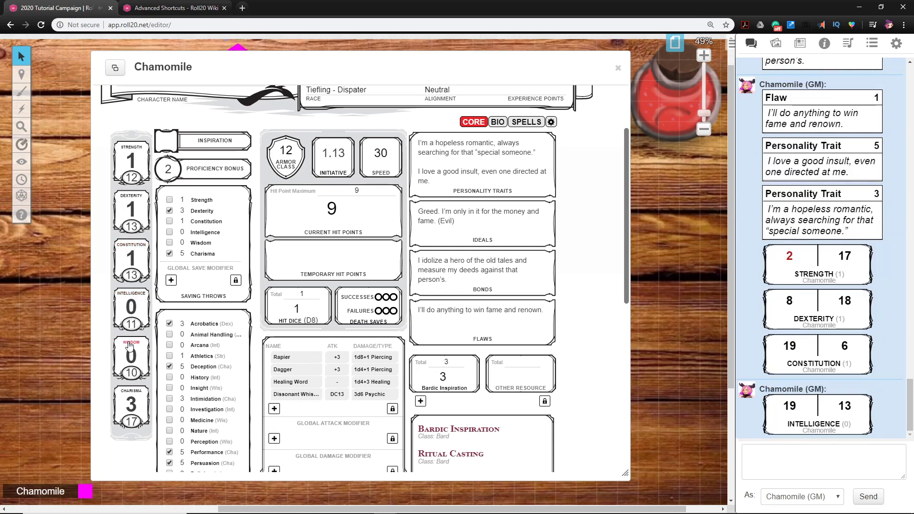
{"action": "left_click", "coordinate": [129, 345]}
{"action": "left_click", "coordinate": [132, 395]}
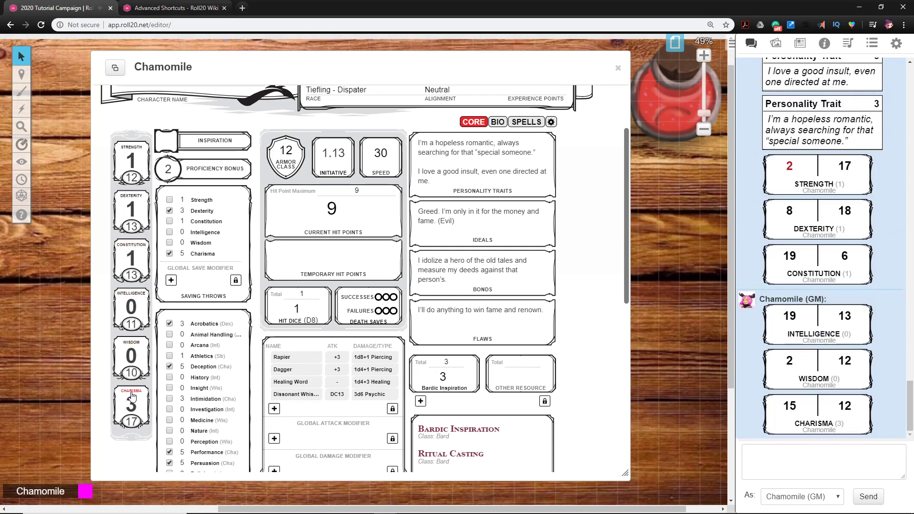
{"action": "left_click", "coordinate": [132, 396]}
Step: Roll a saving throw for each of the six abilities, from Strength through Charisma
{"action": "left_click", "coordinate": [201, 200]}
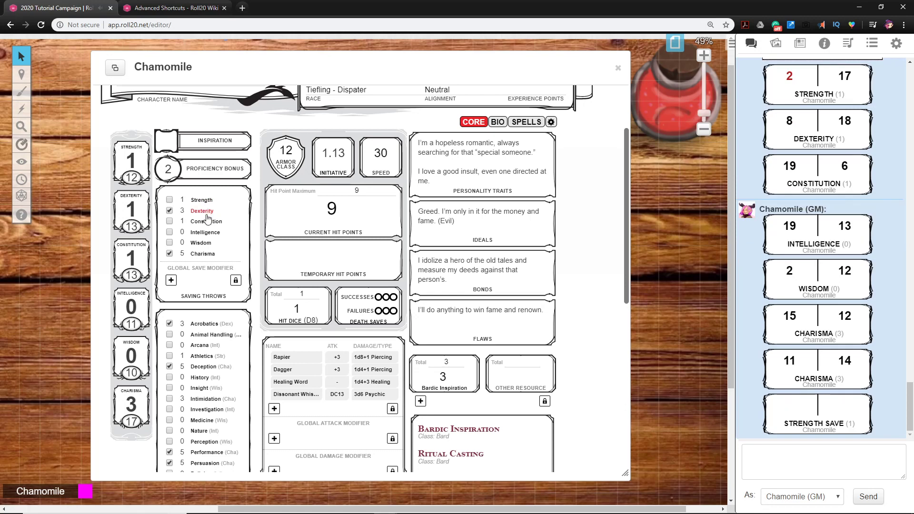
{"action": "left_click", "coordinate": [207, 214]}
{"action": "left_click", "coordinate": [206, 221]}
{"action": "left_click", "coordinate": [204, 232]}
{"action": "left_click", "coordinate": [201, 242]}
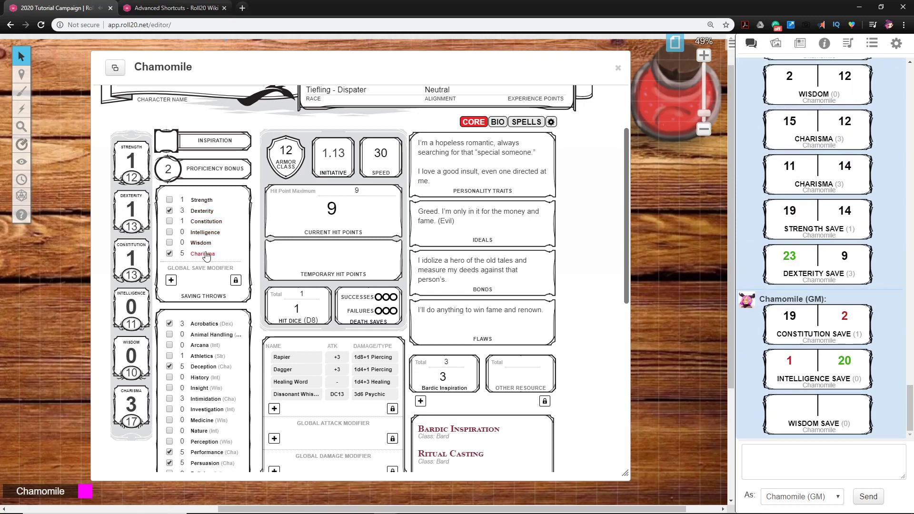
{"action": "left_click", "coordinate": [206, 255]}
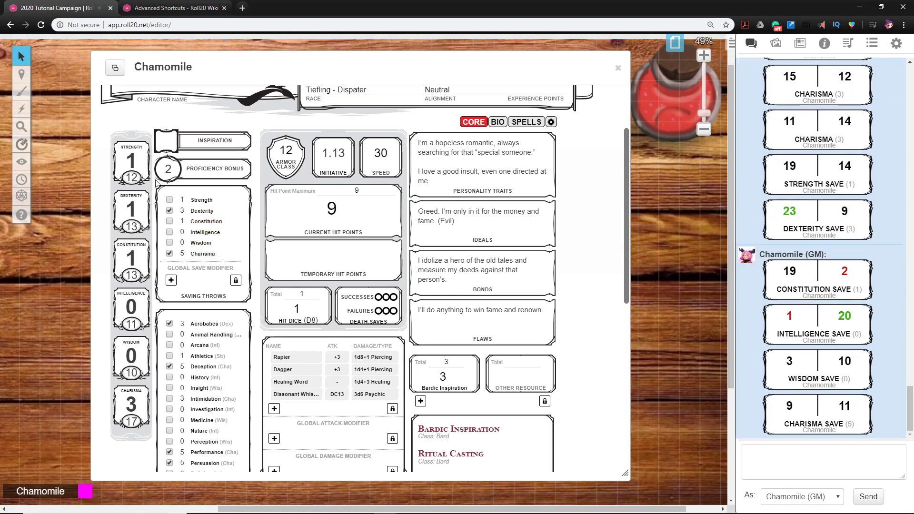
{"action": "left_click", "coordinate": [166, 140]}
Step: Add a global save modifier named Bless with a 1d4 roll and enable it
{"action": "scroll", "coordinate": [190, 211], "scroll_direction": "down", "scroll_amount": 2}
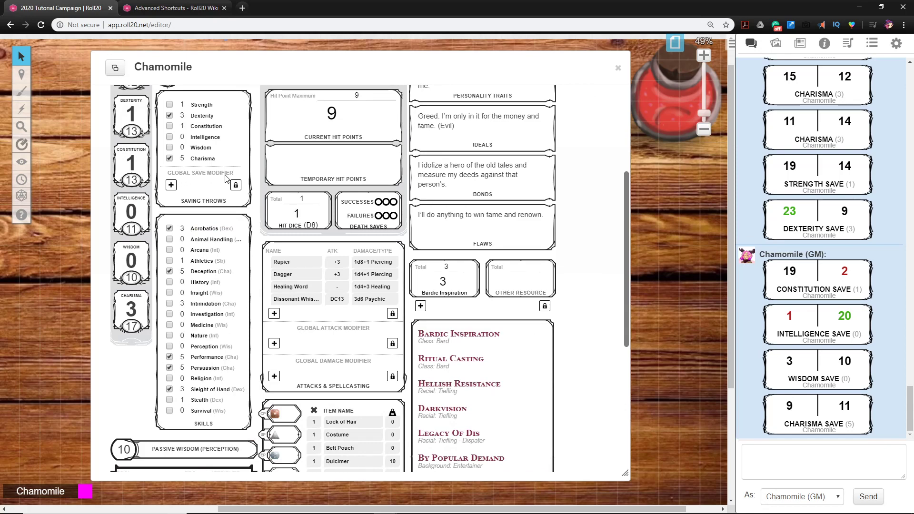
{"action": "left_click", "coordinate": [171, 185]}
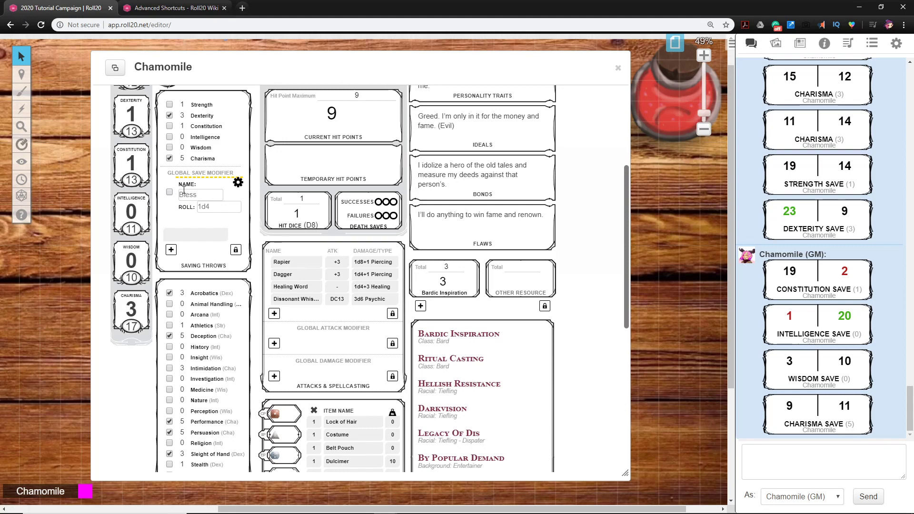
{"action": "left_click", "coordinate": [238, 183]}
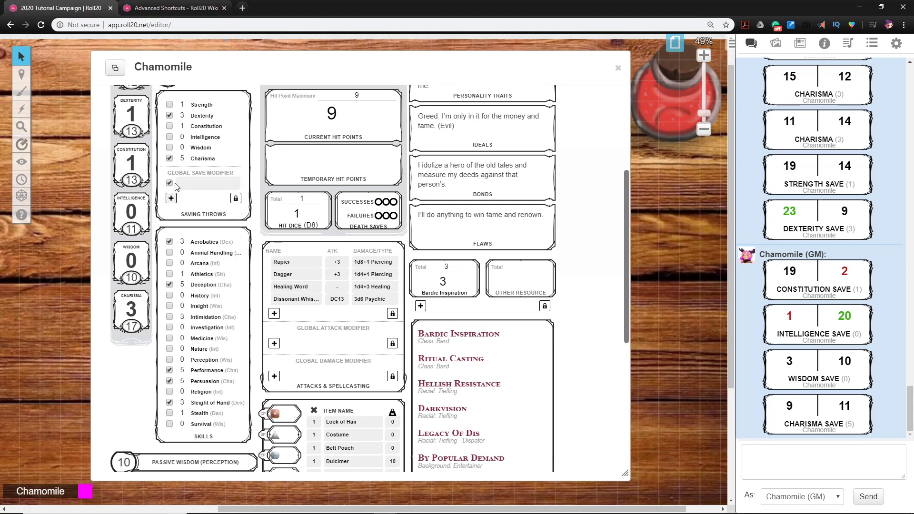
{"action": "left_click", "coordinate": [237, 183]}
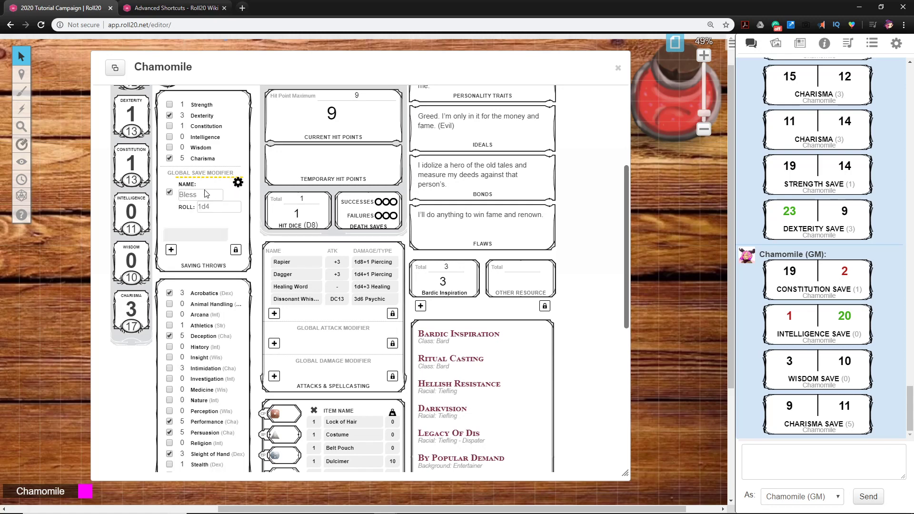
{"action": "left_click", "coordinate": [204, 194]}
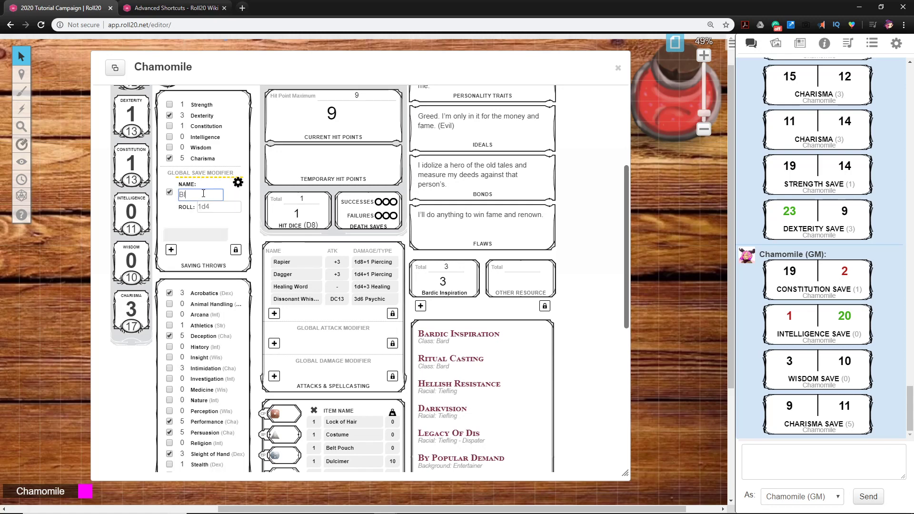
{"action": "type", "text": "ess"}
{"action": "key", "text": "Tab"}
{"action": "type", "text": "1"}
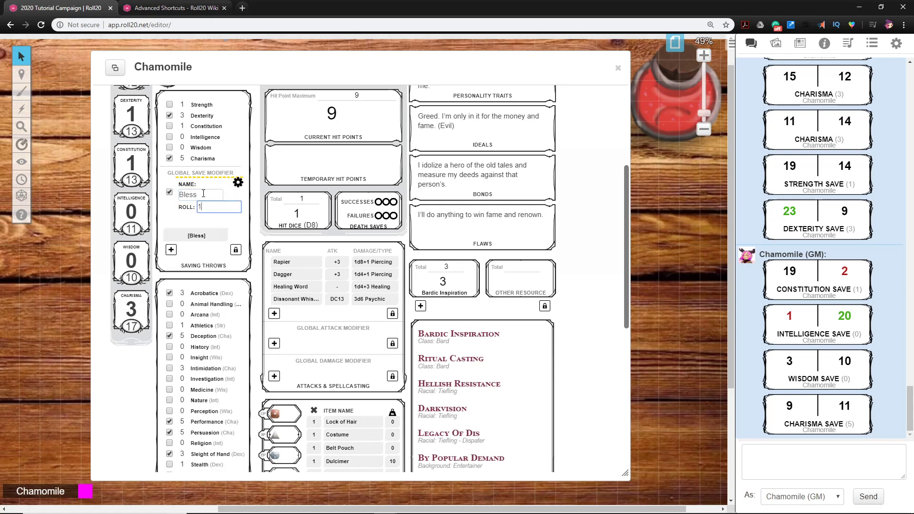
{"action": "type", "text": "d4"}
{"action": "left_click", "coordinate": [238, 183]}
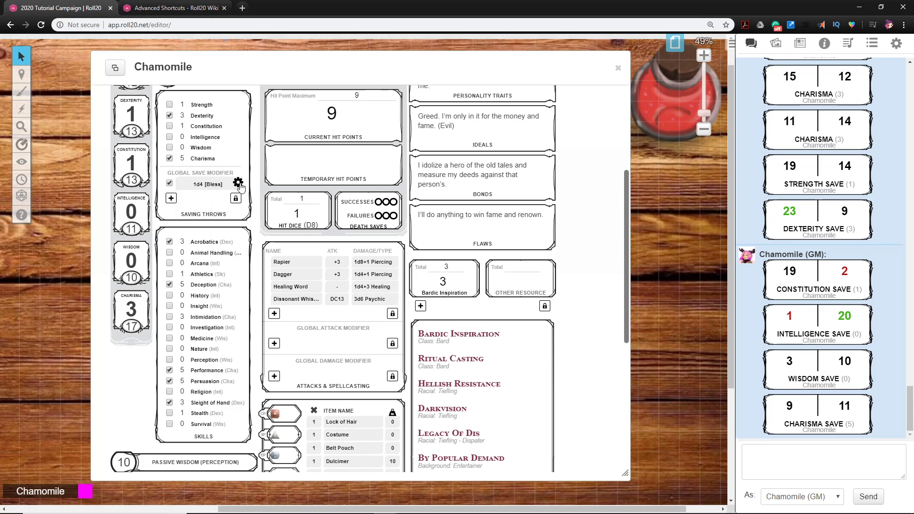
Step: Roll saving throws for all six abilities with the Bless modifier active, and switch the modifier off
{"action": "left_click", "coordinate": [169, 183]}
{"action": "left_click", "coordinate": [199, 160]}
{"action": "left_click", "coordinate": [200, 127]}
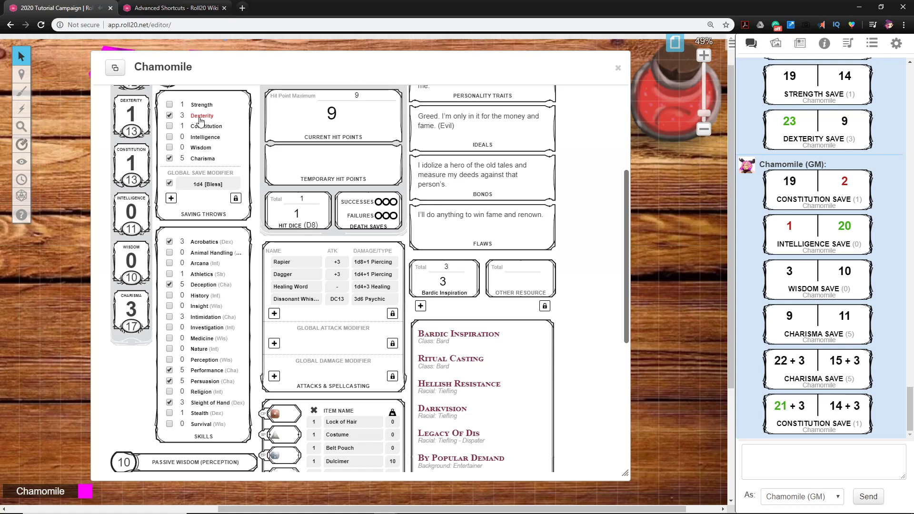
{"action": "left_click", "coordinate": [200, 115]}
{"action": "left_click", "coordinate": [201, 104]}
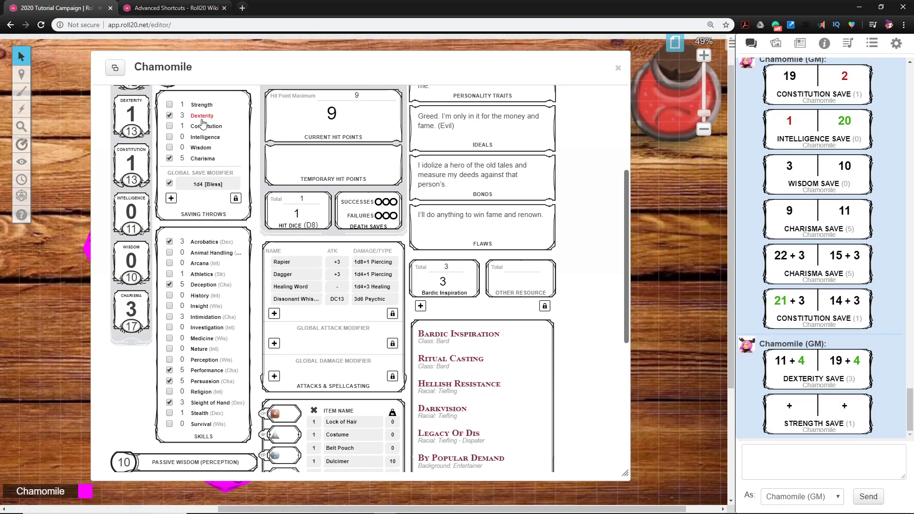
{"action": "left_click", "coordinate": [204, 128]}
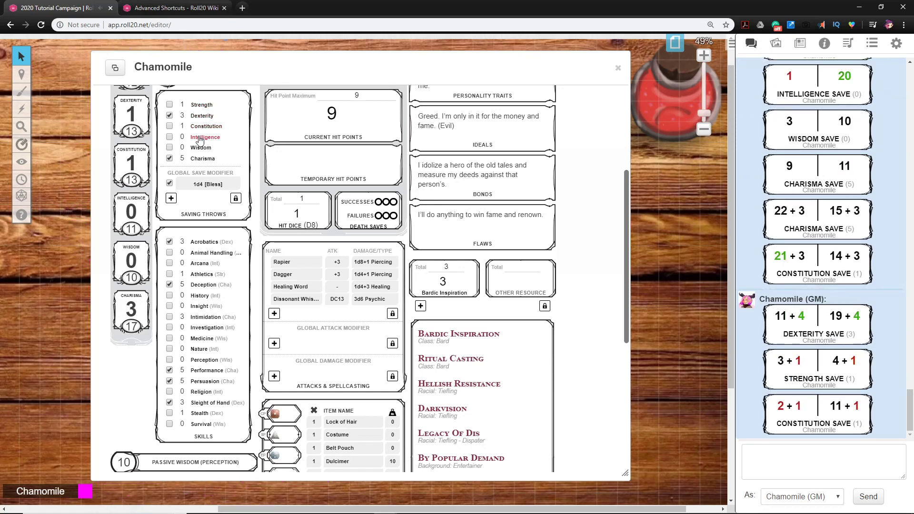
{"action": "left_click", "coordinate": [200, 138]}
{"action": "left_click", "coordinate": [201, 148]}
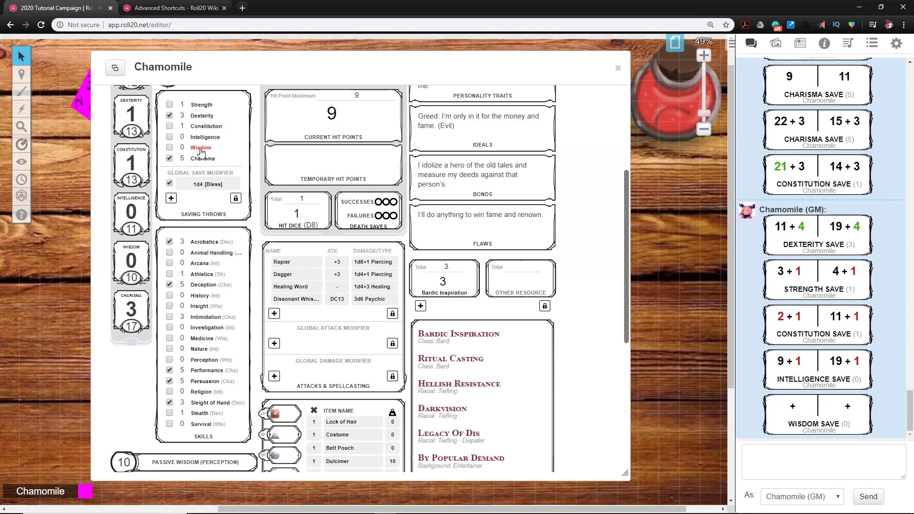
{"action": "left_click", "coordinate": [208, 160]}
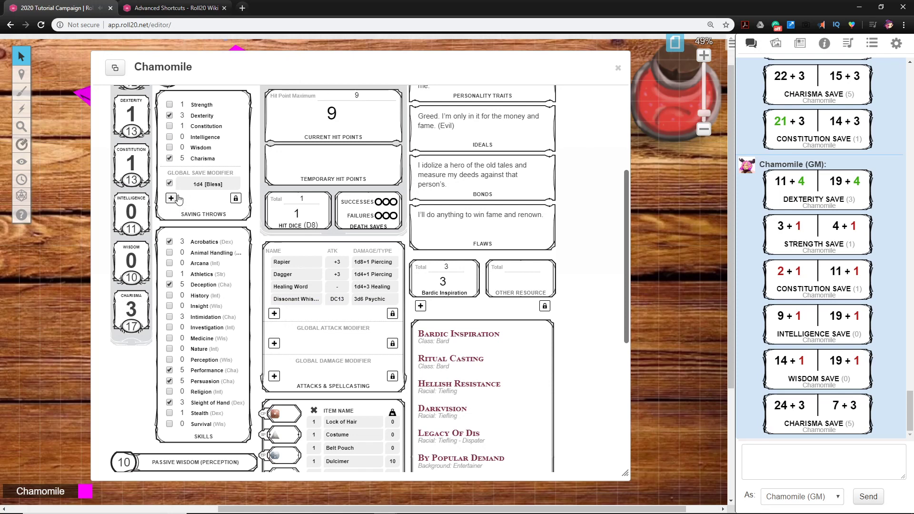
{"action": "left_click", "coordinate": [170, 184]}
Step: Roll skill checks for Acrobatics, Deception, Performance and Persuasion
{"action": "scroll", "coordinate": [186, 244], "scroll_direction": "down", "scroll_amount": 1}
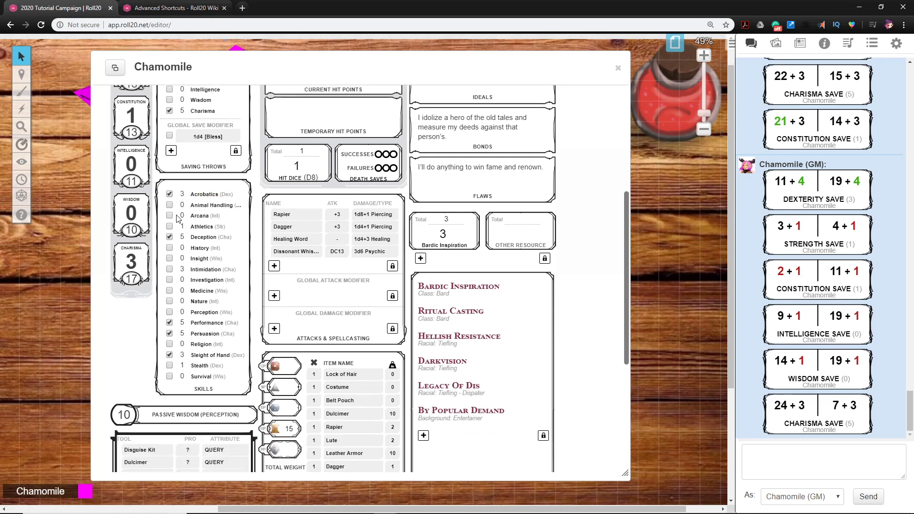
{"action": "left_click", "coordinate": [200, 195]}
{"action": "left_click", "coordinate": [203, 237]}
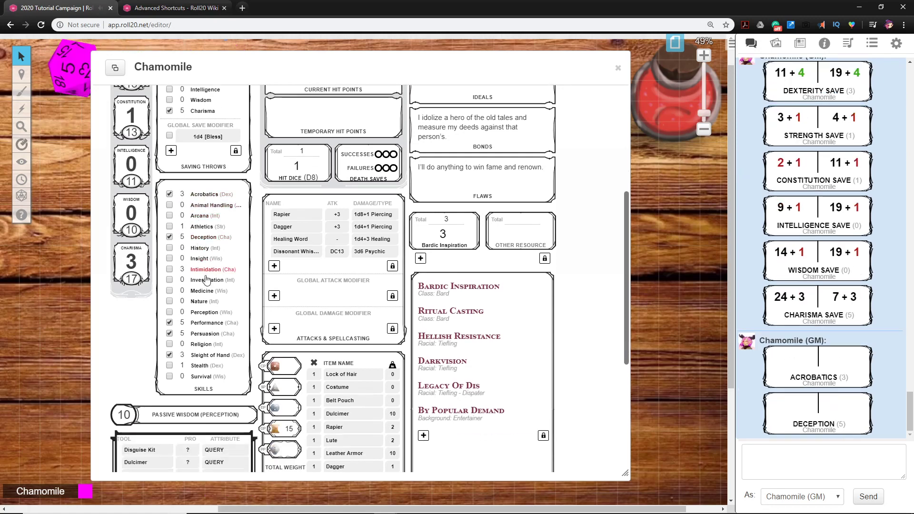
{"action": "left_click", "coordinate": [206, 324]}
{"action": "left_click", "coordinate": [207, 334]}
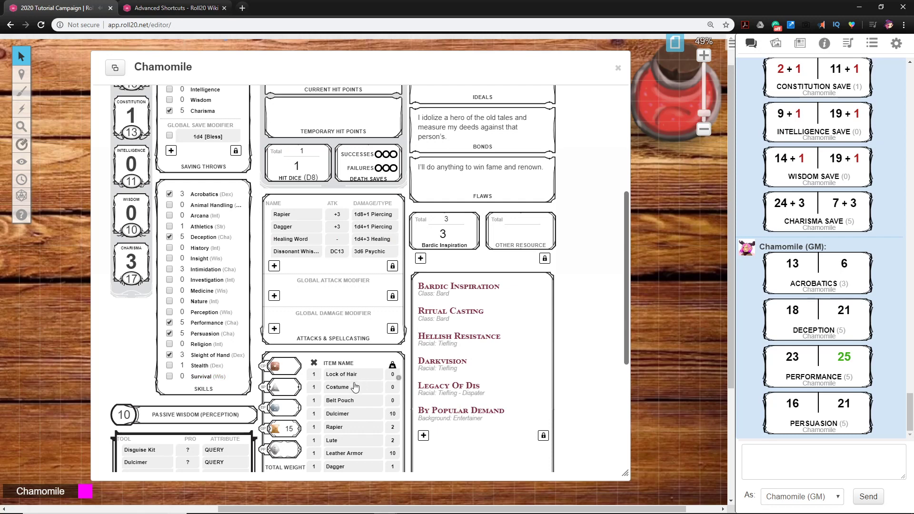
Step: Open the character sheet's settings and look through the class, attribute, save, skill and general options
{"action": "scroll", "coordinate": [383, 390], "scroll_direction": "up", "scroll_amount": 5}
{"action": "scroll", "coordinate": [384, 380], "scroll_direction": "down", "scroll_amount": 3}
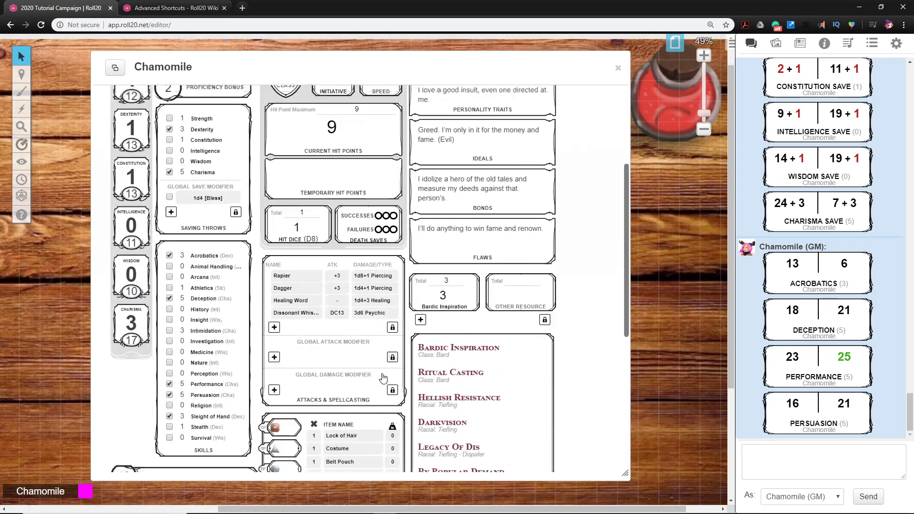
{"action": "scroll", "coordinate": [383, 378], "scroll_direction": "down", "scroll_amount": 2}
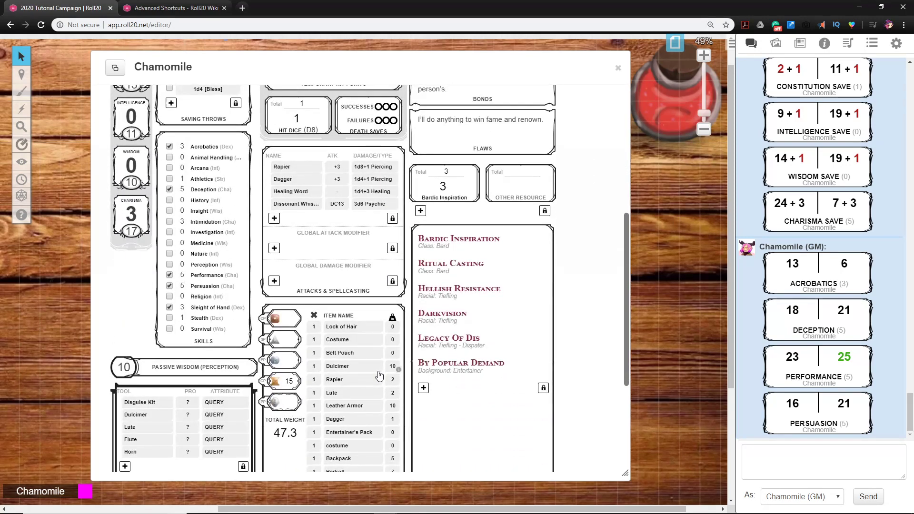
{"action": "scroll", "coordinate": [381, 373], "scroll_direction": "up", "scroll_amount": 5}
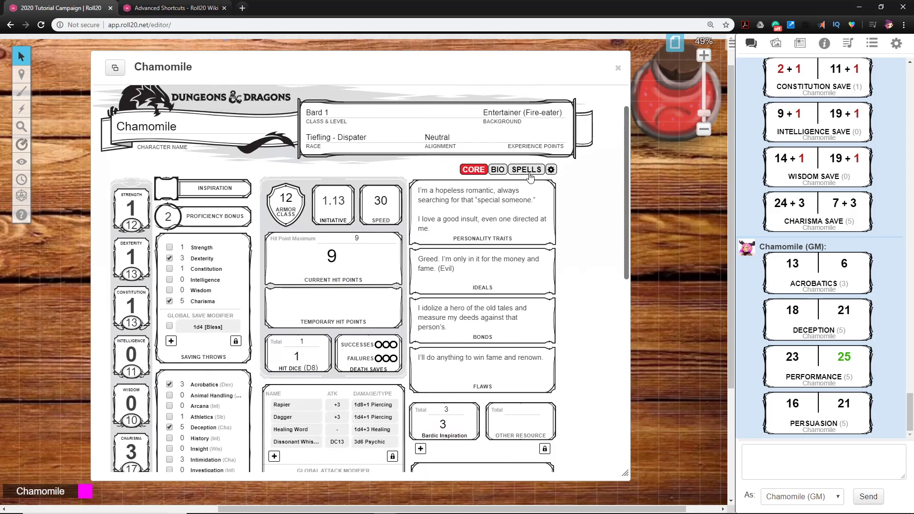
{"action": "left_click", "coordinate": [551, 170]}
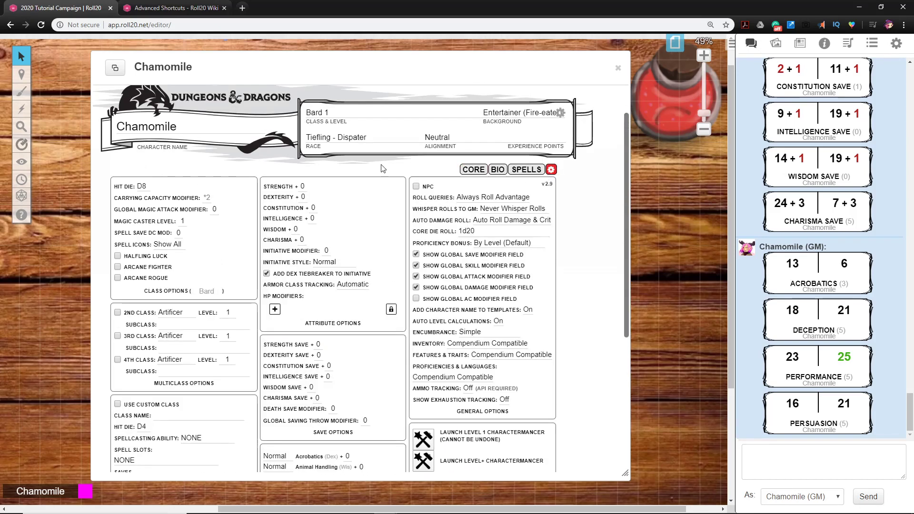
{"action": "scroll", "coordinate": [309, 271], "scroll_direction": "down", "scroll_amount": 5}
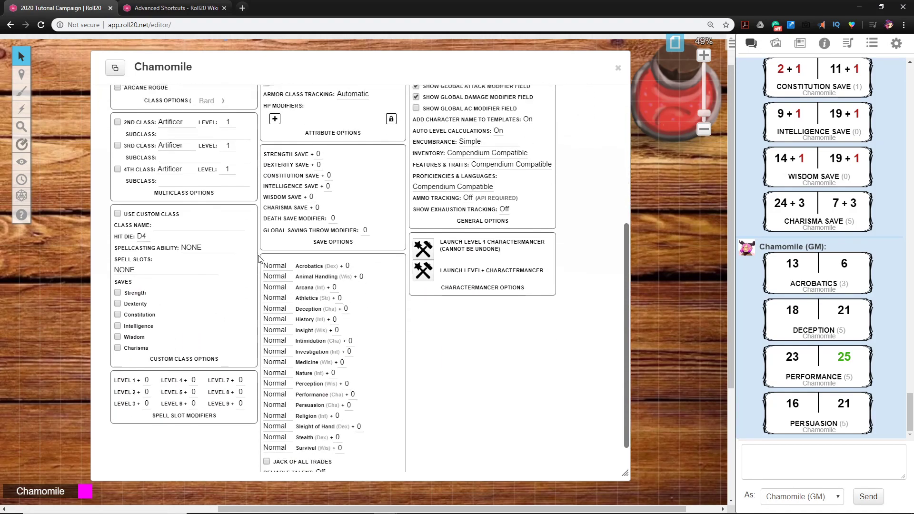
Step: Check the proficiency choices for Intimidation in the skill options and return to the sheet's core page
{"action": "left_click", "coordinate": [276, 300]}
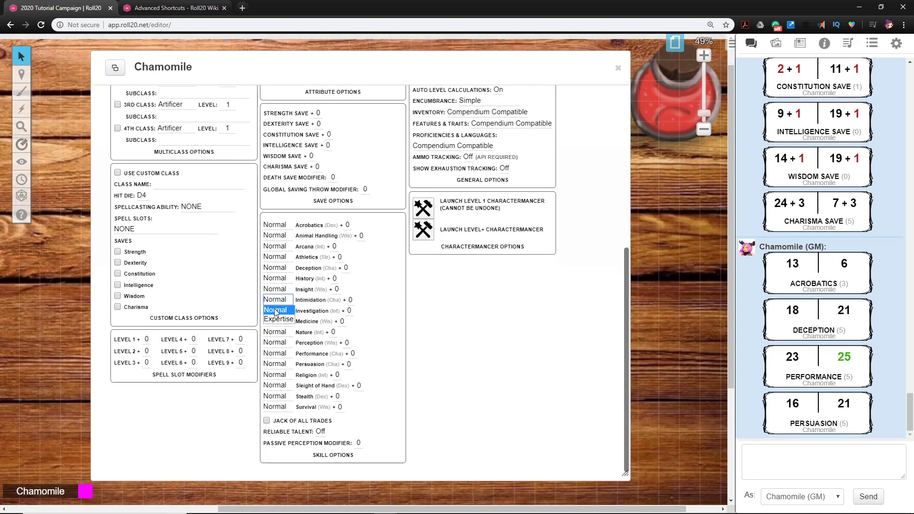
{"action": "left_click", "coordinate": [442, 341]}
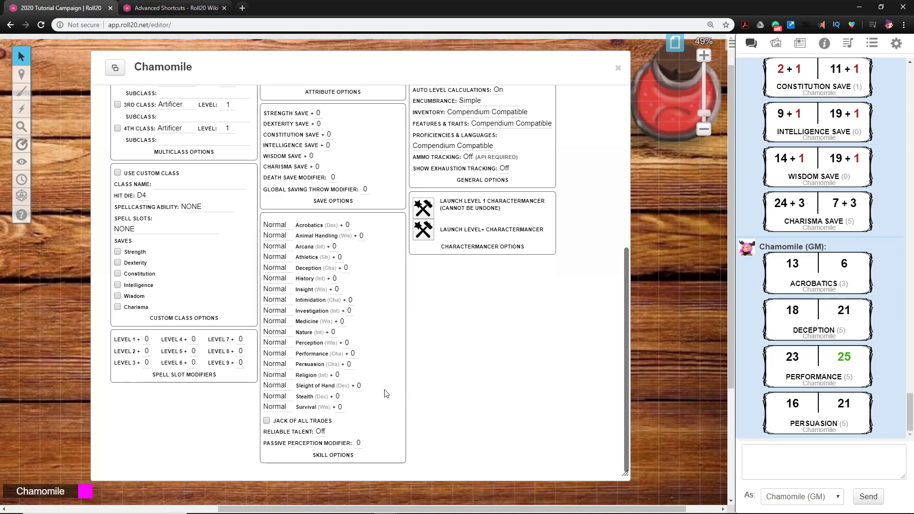
{"action": "scroll", "coordinate": [443, 385], "scroll_direction": "up", "scroll_amount": 6}
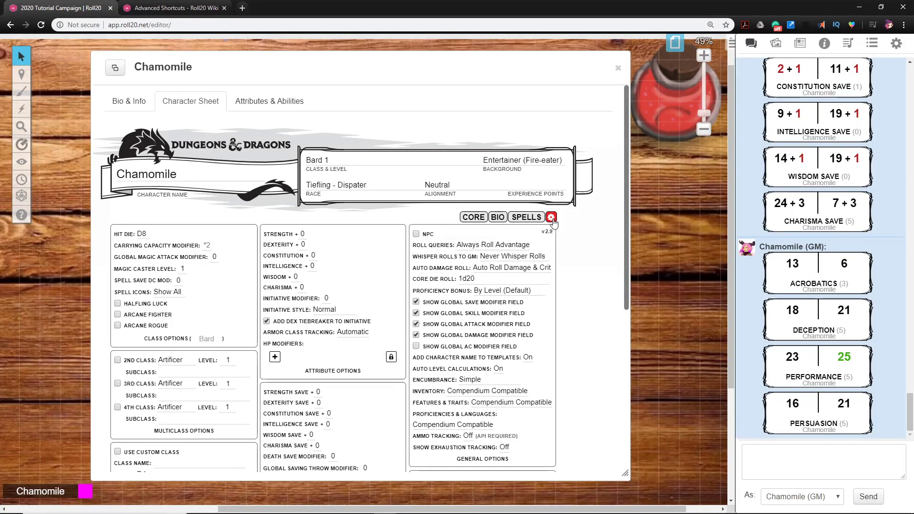
{"action": "left_click", "coordinate": [474, 217]}
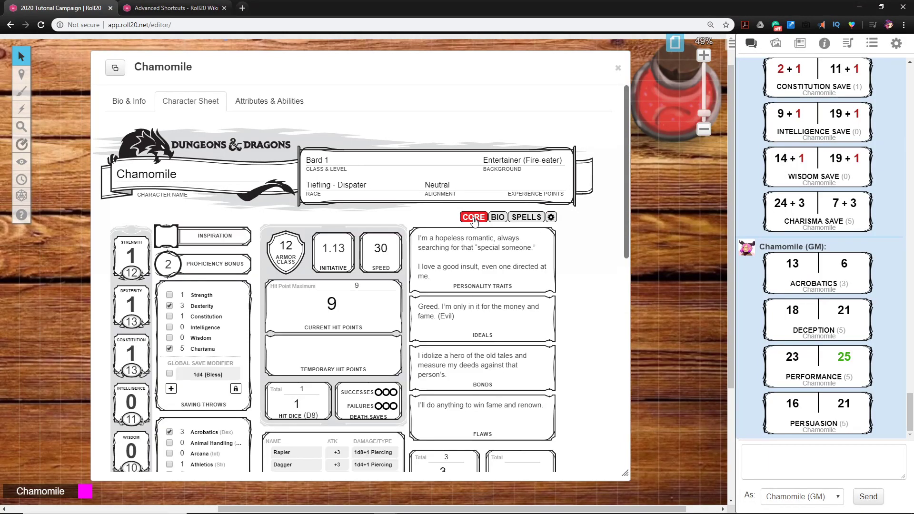
Step: Roll a Dulcimer tool check with Strength as the attribute
{"action": "scroll", "coordinate": [281, 265], "scroll_direction": "down", "scroll_amount": 5}
{"action": "scroll", "coordinate": [291, 259], "scroll_direction": "up", "scroll_amount": 4}
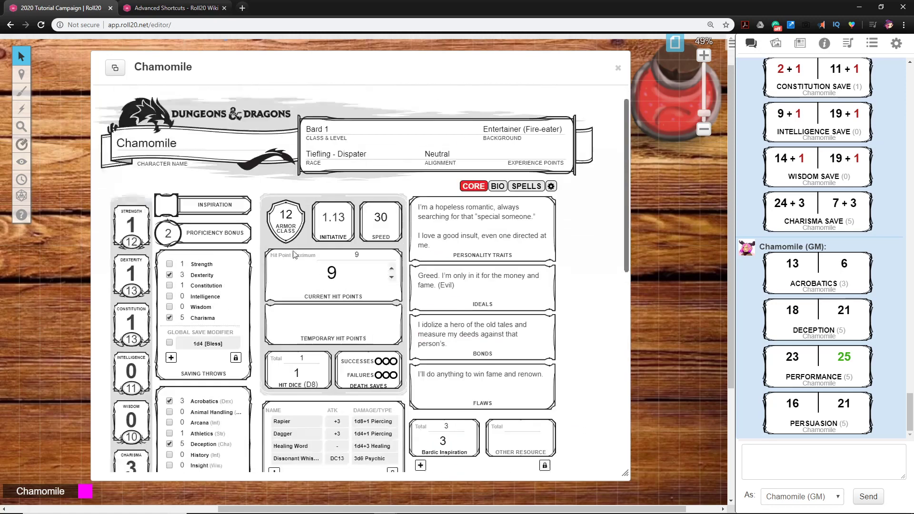
{"action": "scroll", "coordinate": [248, 267], "scroll_direction": "down", "scroll_amount": 6}
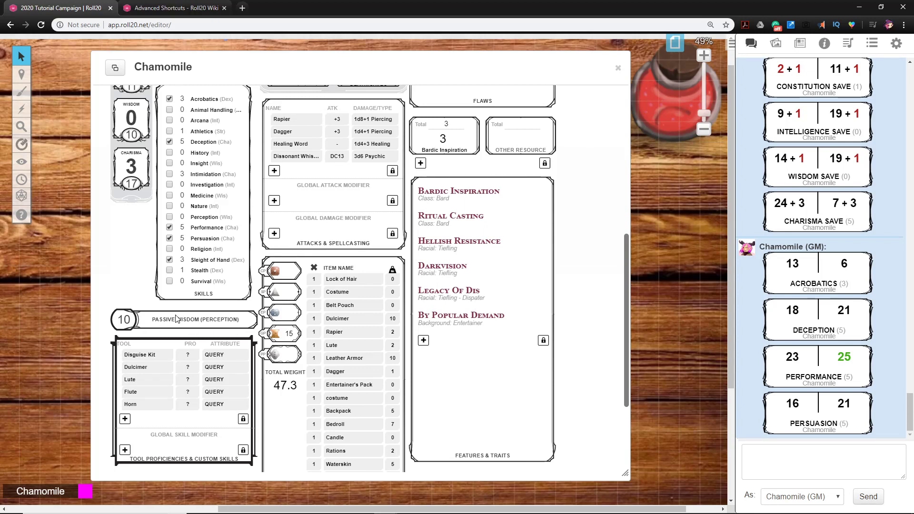
{"action": "scroll", "coordinate": [178, 324], "scroll_direction": "down", "scroll_amount": 2}
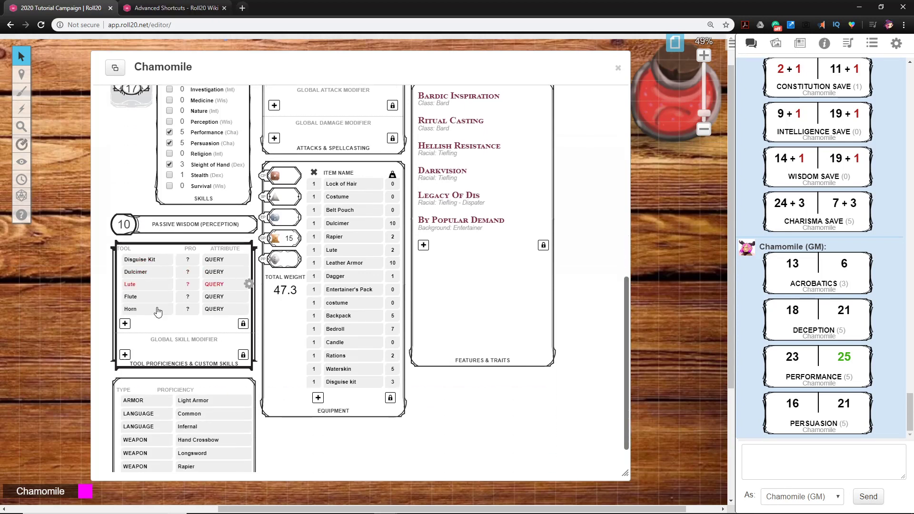
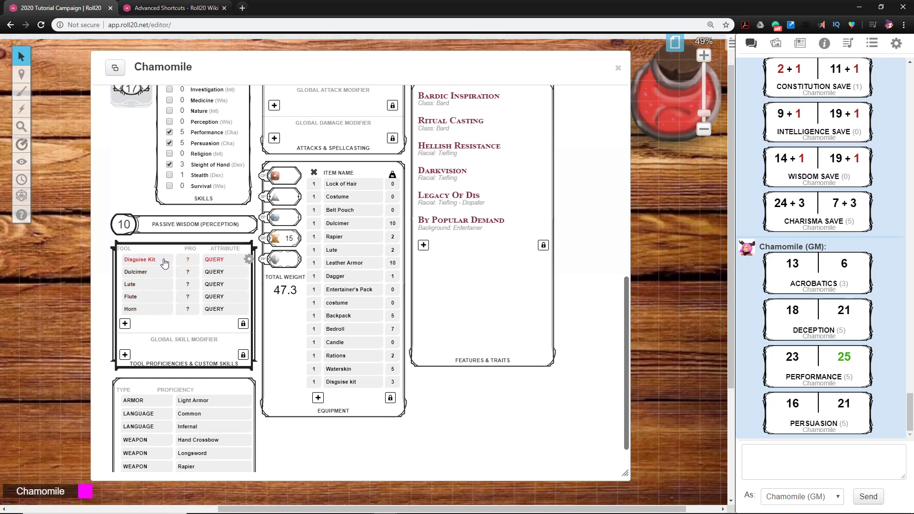
{"action": "left_click", "coordinate": [221, 272]}
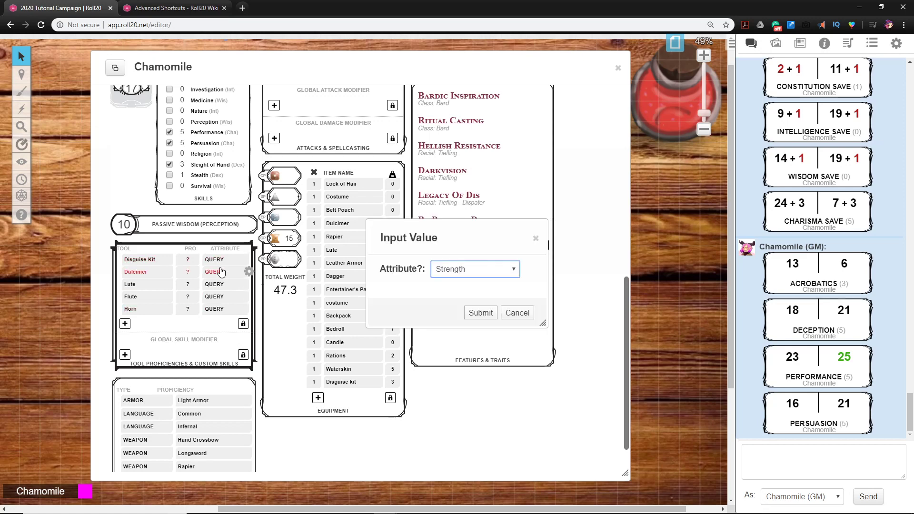
{"action": "left_click", "coordinate": [467, 269]}
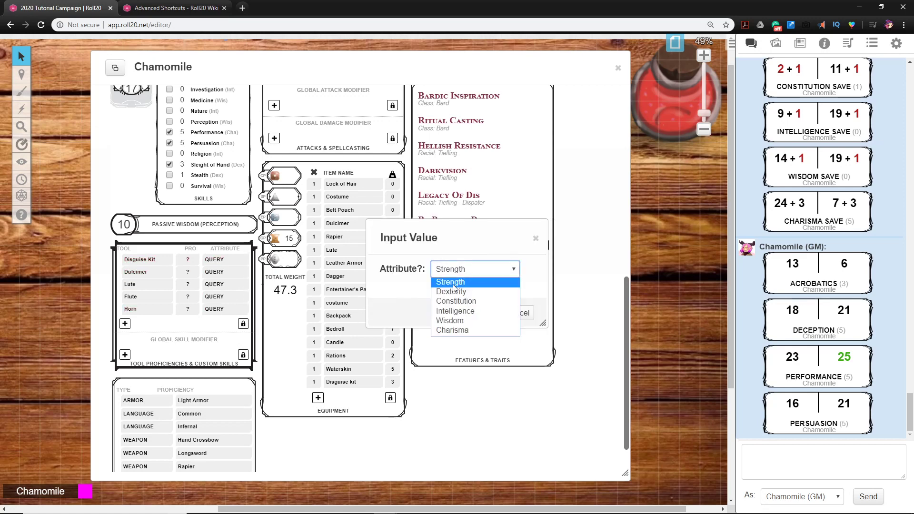
{"action": "left_click", "coordinate": [453, 285]}
{"action": "left_click", "coordinate": [479, 313]}
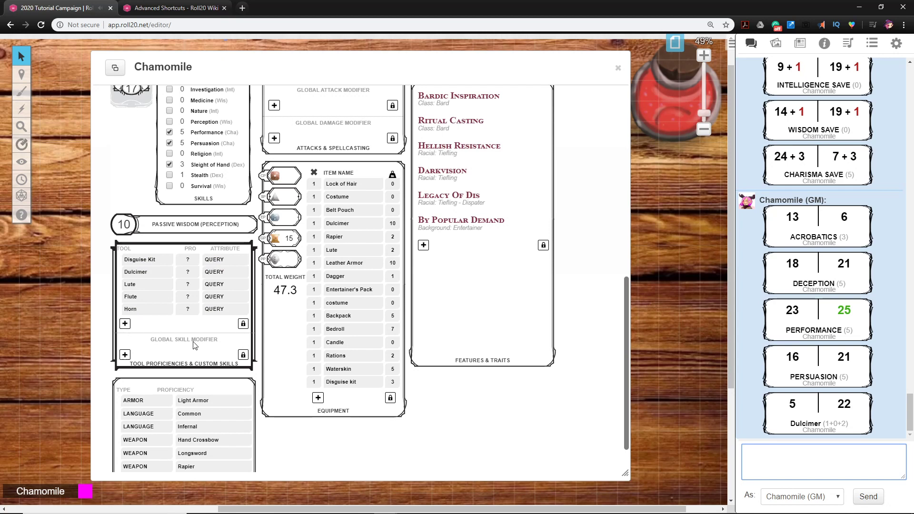
Step: Add a blank tool proficiency entry and a global skill modifier named Guidance with a 1d4 roll
{"action": "left_click", "coordinate": [125, 324]}
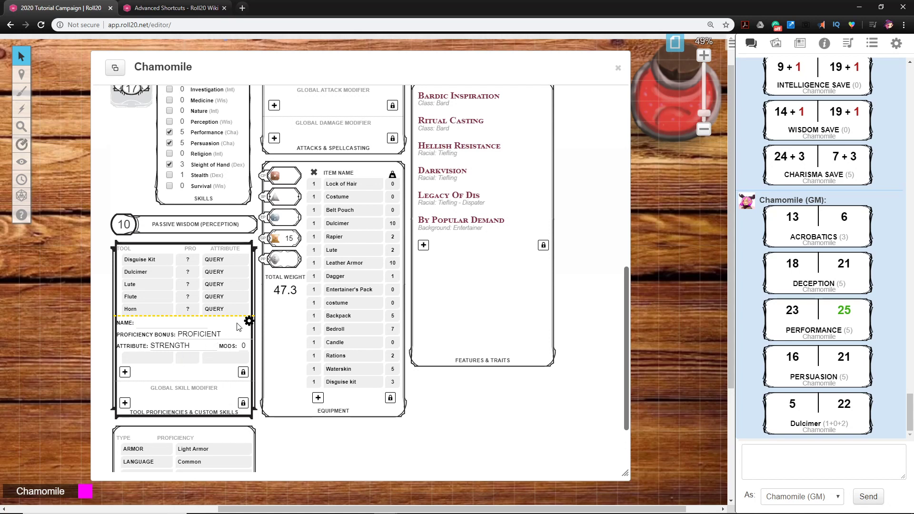
{"action": "left_click", "coordinate": [249, 321]}
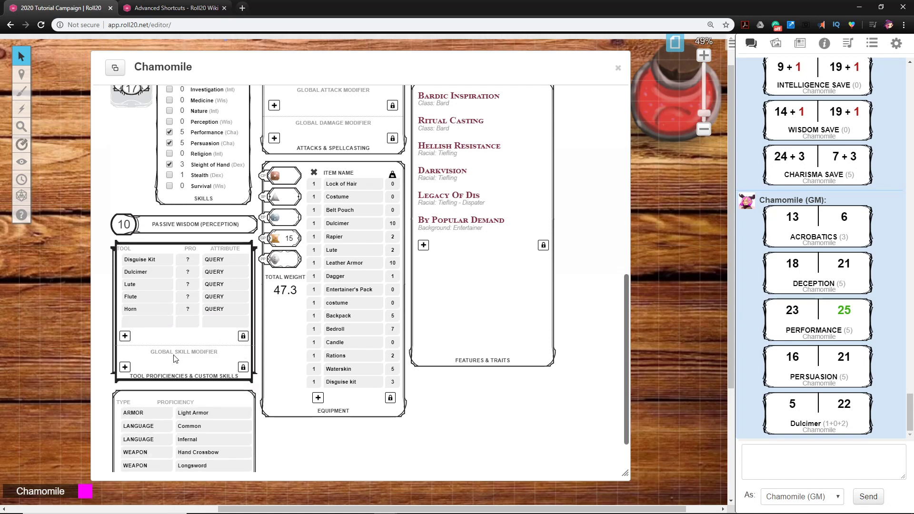
{"action": "left_click", "coordinate": [125, 367]}
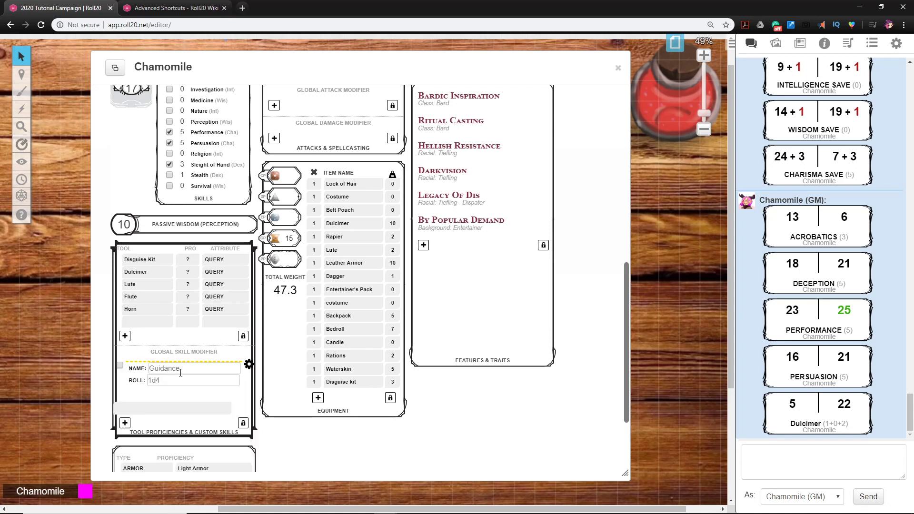
{"action": "type", "text": "Guidance"}
{"action": "left_click", "coordinate": [177, 383]}
{"action": "type", "text": "1d4"}
{"action": "left_click", "coordinate": [237, 372]}
{"action": "left_click", "coordinate": [248, 365]}
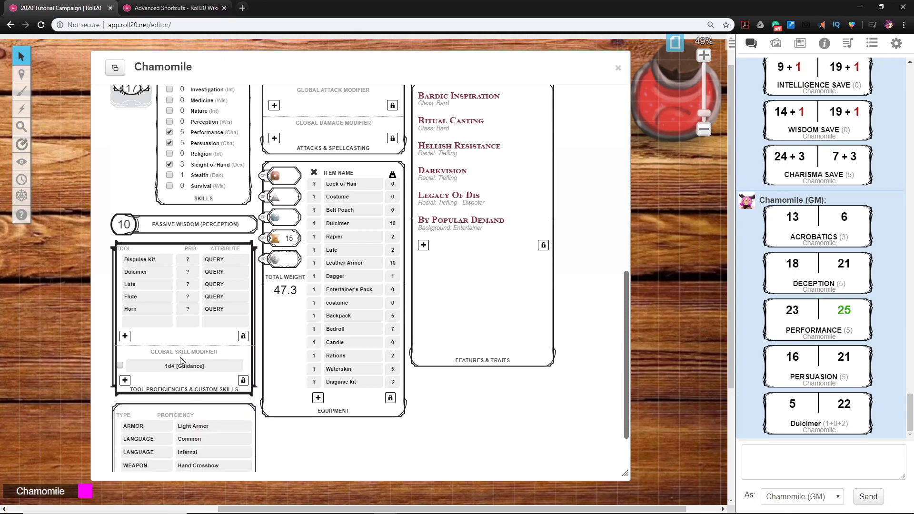
Step: Enable the Guidance modifier, roll a Sleight of Hand check with it, and switch the modifier off
{"action": "left_click", "coordinate": [120, 365]}
{"action": "left_click", "coordinate": [196, 167]}
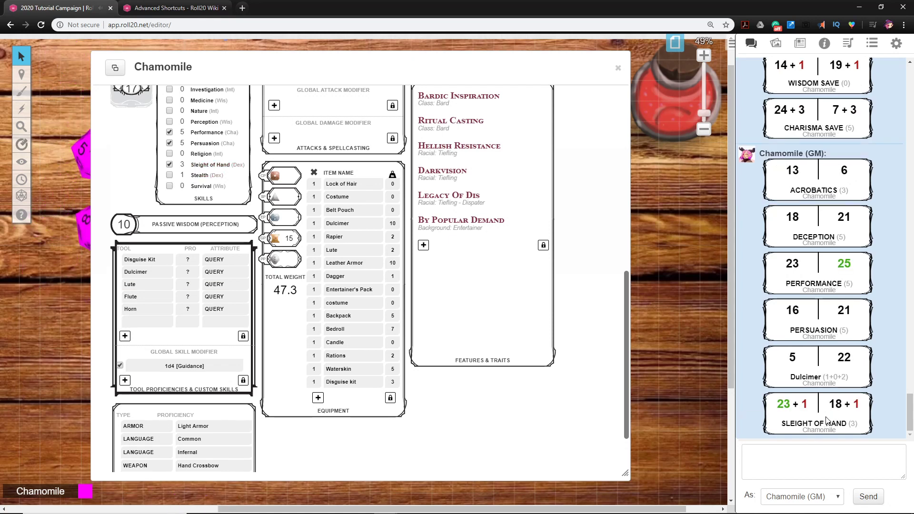
{"action": "mouse_move", "coordinate": [805, 403]}
{"action": "scroll", "coordinate": [172, 357], "scroll_direction": "up", "scroll_amount": 5}
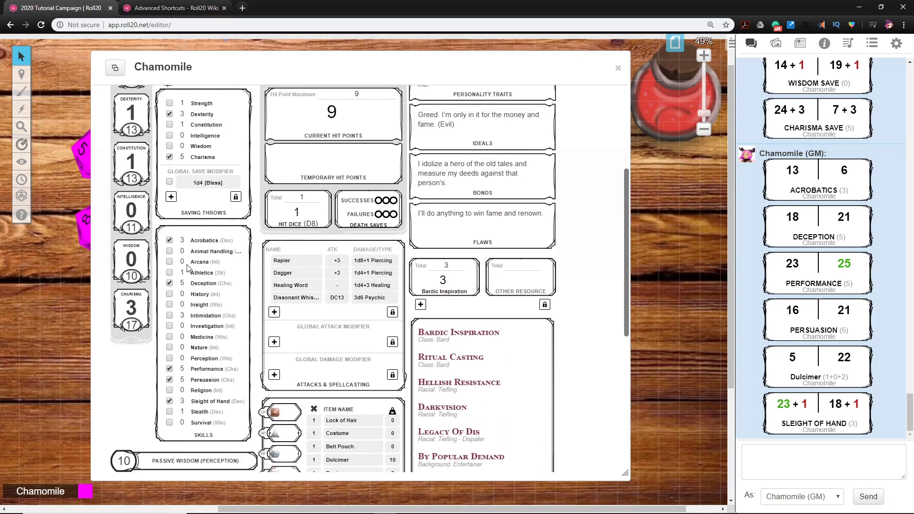
{"action": "scroll", "coordinate": [171, 313], "scroll_direction": "down", "scroll_amount": 5}
{"action": "scroll", "coordinate": [172, 313], "scroll_direction": "down", "scroll_amount": 3}
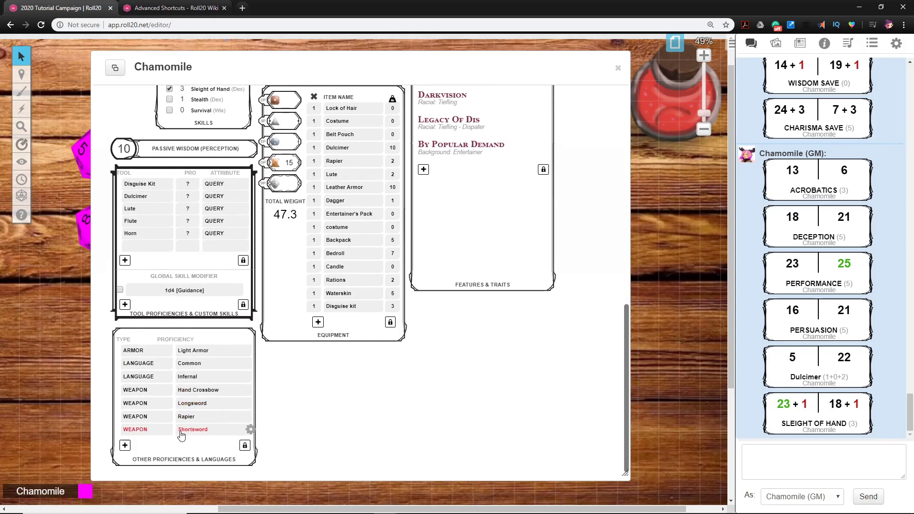
Step: Examine the armor class value and the Leather Armor's equipped state and item details in the equipment list
{"action": "scroll", "coordinate": [180, 436], "scroll_direction": "up", "scroll_amount": 10}
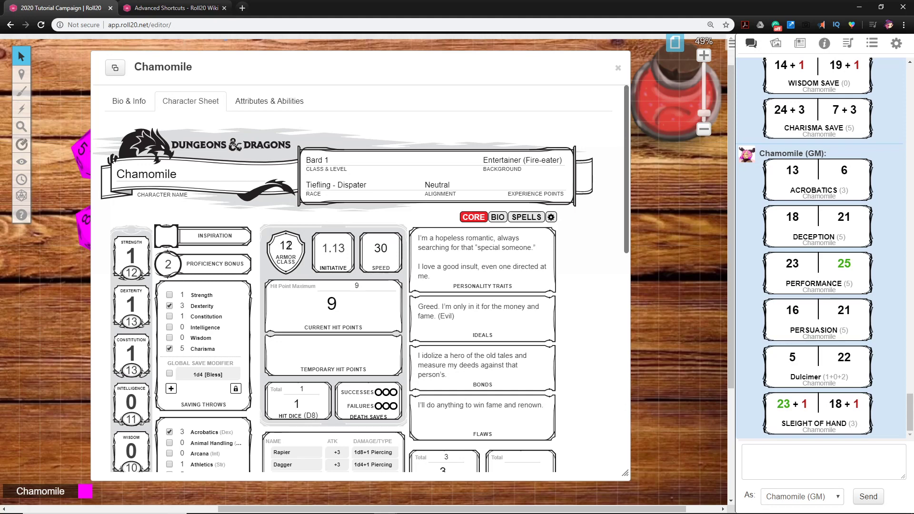
{"action": "left_click_drag", "start_coordinate": [289, 245], "coordinate": [282, 245]}
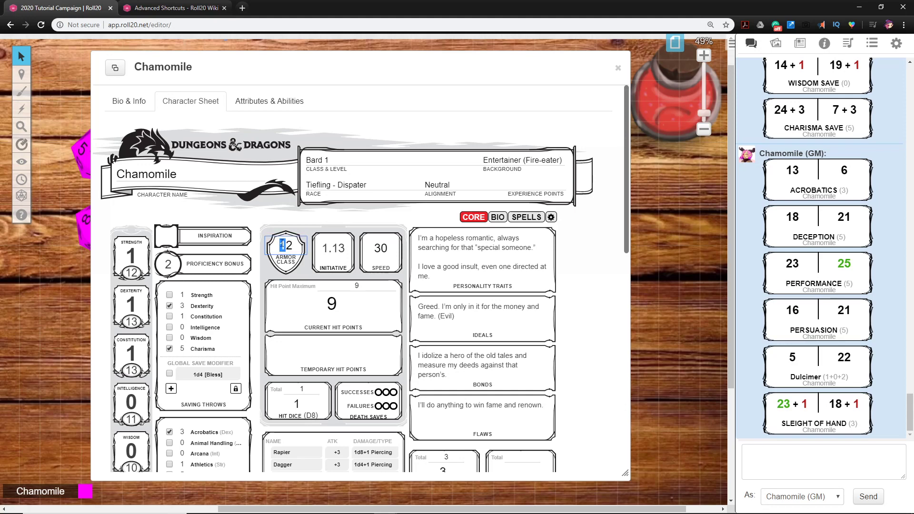
{"action": "left_click", "coordinate": [273, 210]}
{"action": "scroll", "coordinate": [391, 304], "scroll_direction": "down", "scroll_amount": 7}
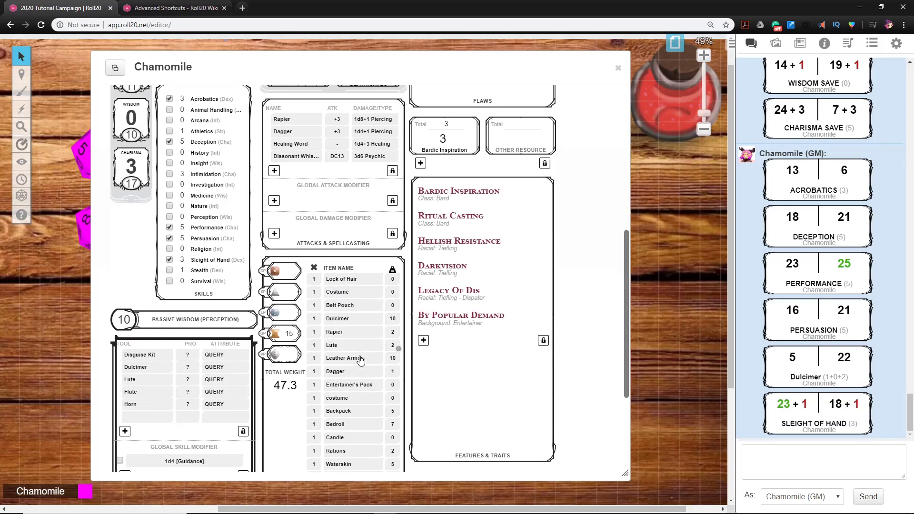
{"action": "scroll", "coordinate": [371, 316], "scroll_direction": "up", "scroll_amount": 5}
{"action": "scroll", "coordinate": [371, 317], "scroll_direction": "up", "scroll_amount": 2}
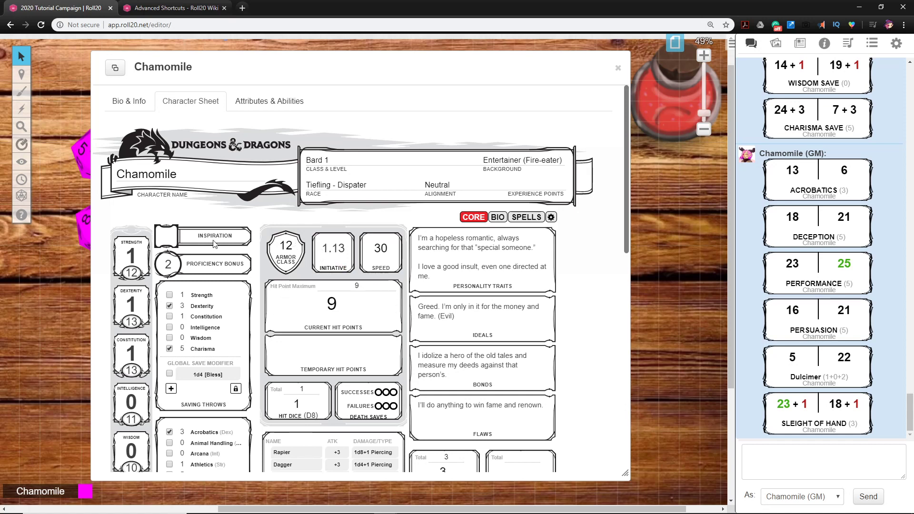
{"action": "scroll", "coordinate": [350, 309], "scroll_direction": "down", "scroll_amount": 7}
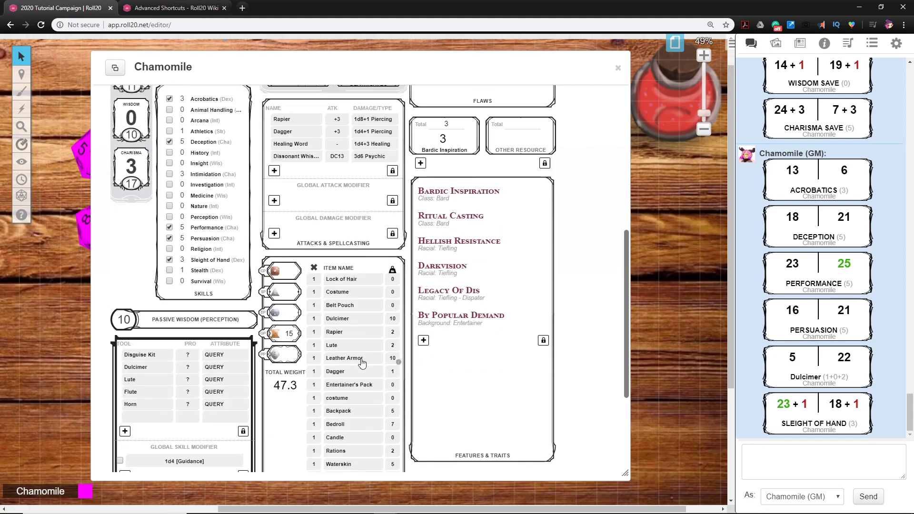
{"action": "left_click", "coordinate": [399, 363]}
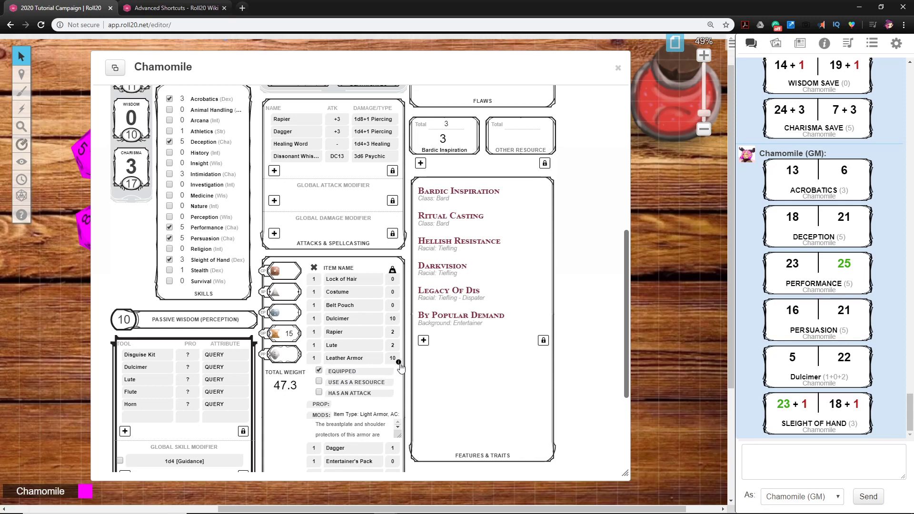
{"action": "left_click", "coordinate": [399, 363]}
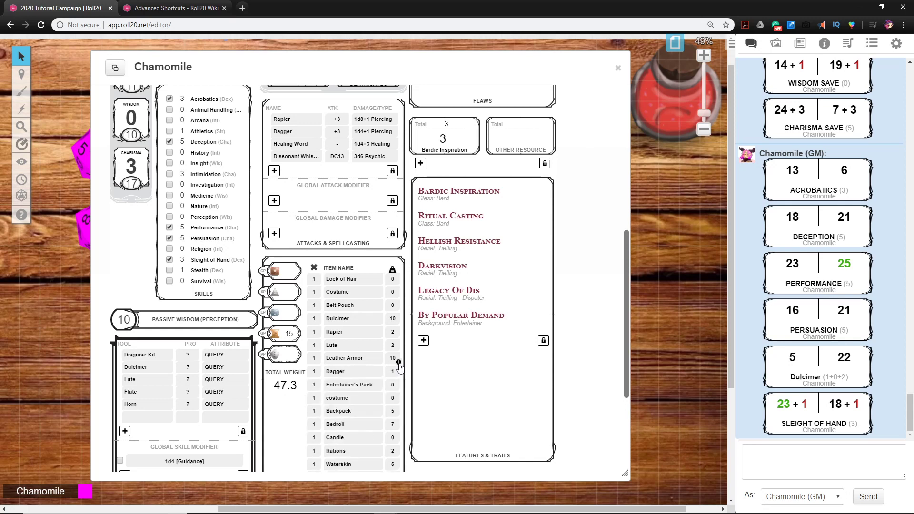
{"action": "left_click", "coordinate": [399, 363]}
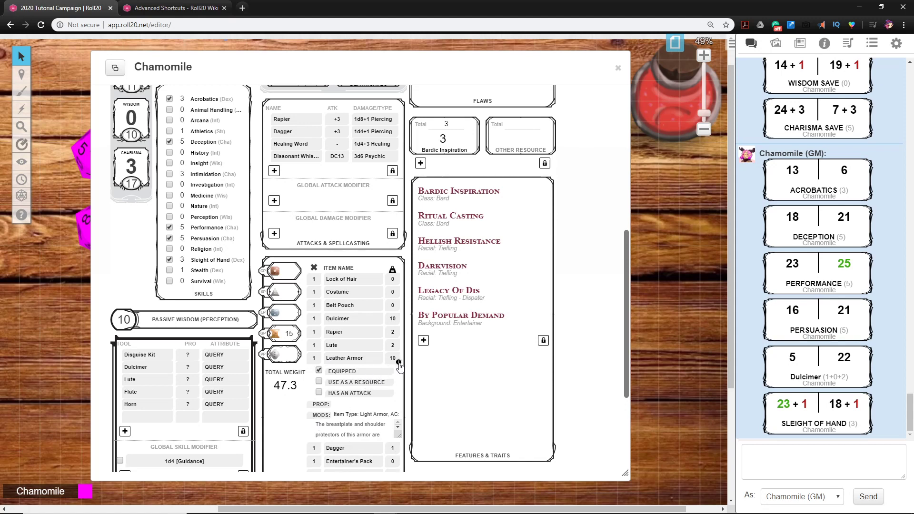
{"action": "left_click", "coordinate": [399, 364]}
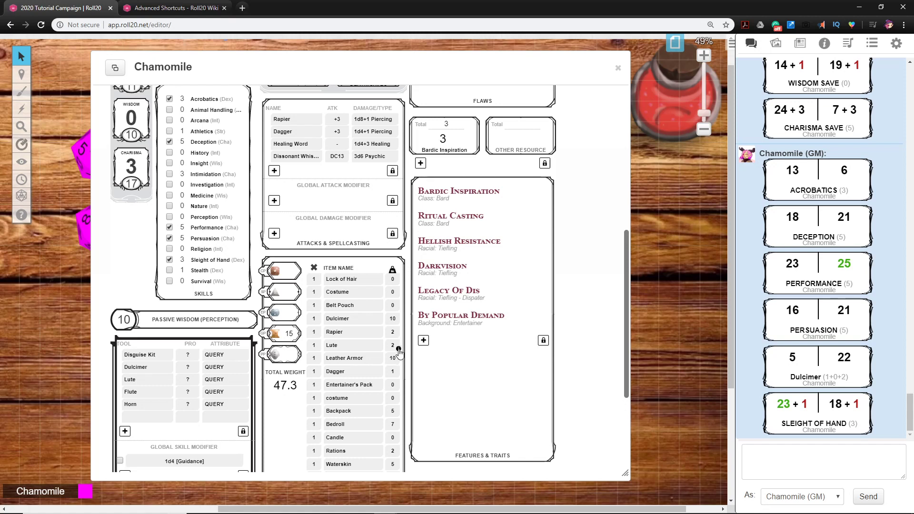
Step: Mark the Lute as having an attack in its equipment details and roll the Lute attack
{"action": "left_click", "coordinate": [398, 350]}
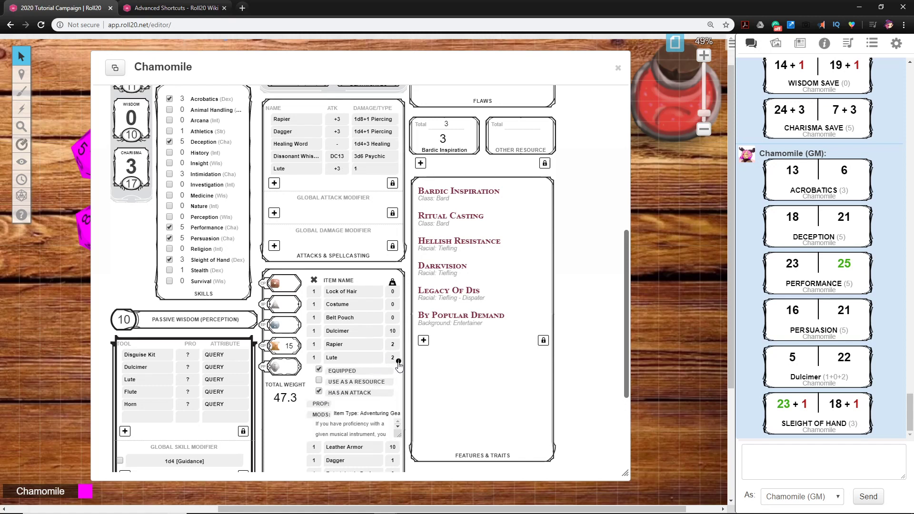
{"action": "left_click", "coordinate": [399, 361]}
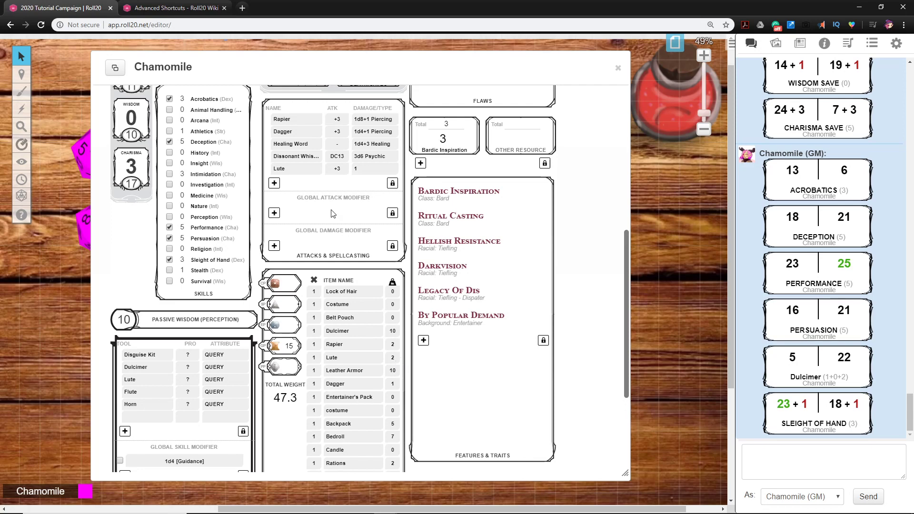
{"action": "left_click", "coordinate": [292, 172]}
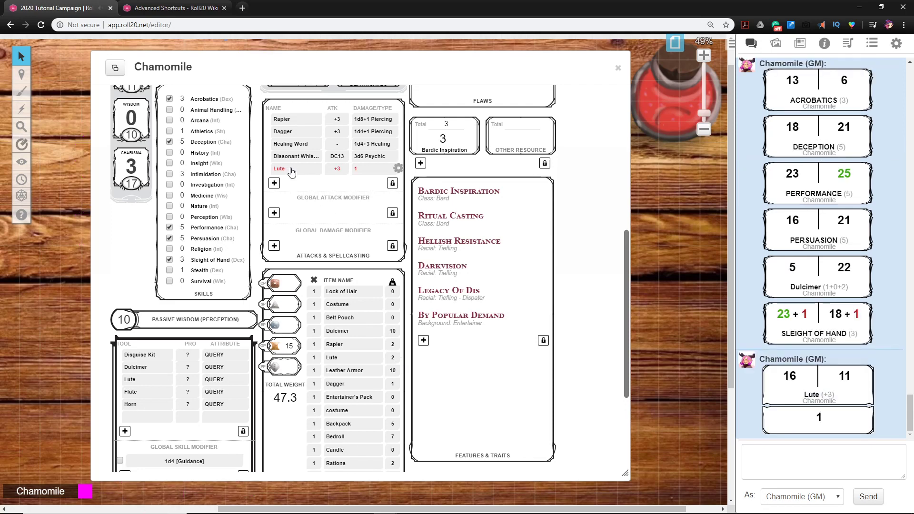
Step: Lower the current hit points by three and raise them back by three
{"action": "scroll", "coordinate": [386, 347], "scroll_direction": "up", "scroll_amount": 3}
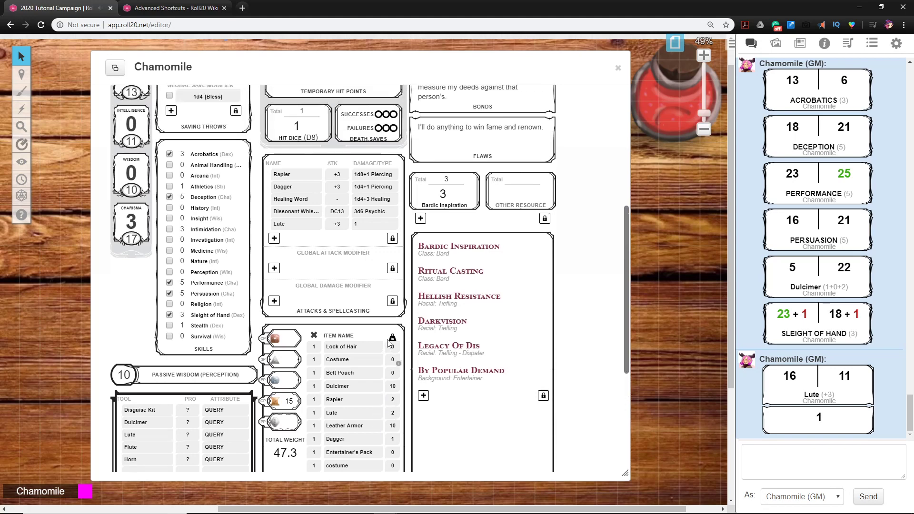
{"action": "scroll", "coordinate": [387, 346], "scroll_direction": "up", "scroll_amount": 3}
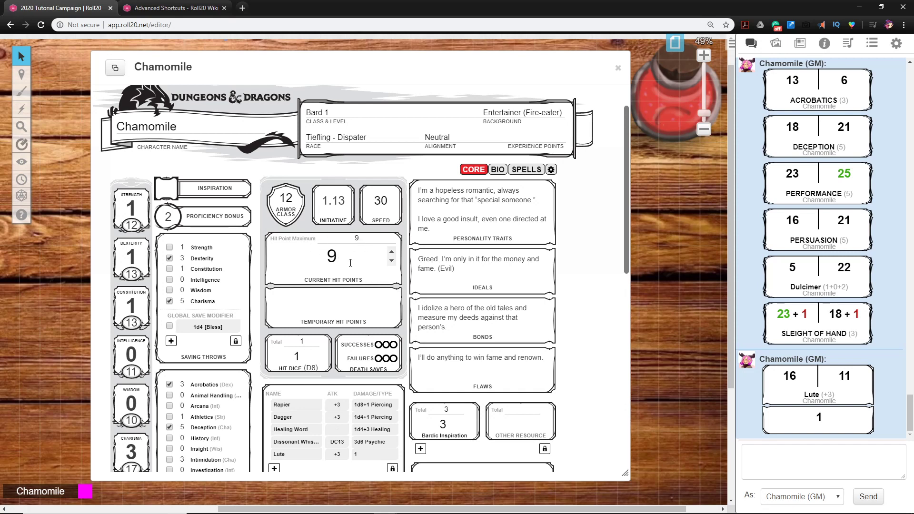
{"action": "left_click", "coordinate": [390, 261]}
{"action": "left_click", "coordinate": [391, 260]}
{"action": "left_click", "coordinate": [391, 261]}
{"action": "left_click", "coordinate": [392, 253]}
{"action": "left_click", "coordinate": [391, 253]}
{"action": "left_click", "coordinate": [391, 253]}
Step: Set the current hit points to 5 and return them to 9
{"action": "double_click", "coordinate": [319, 251]}
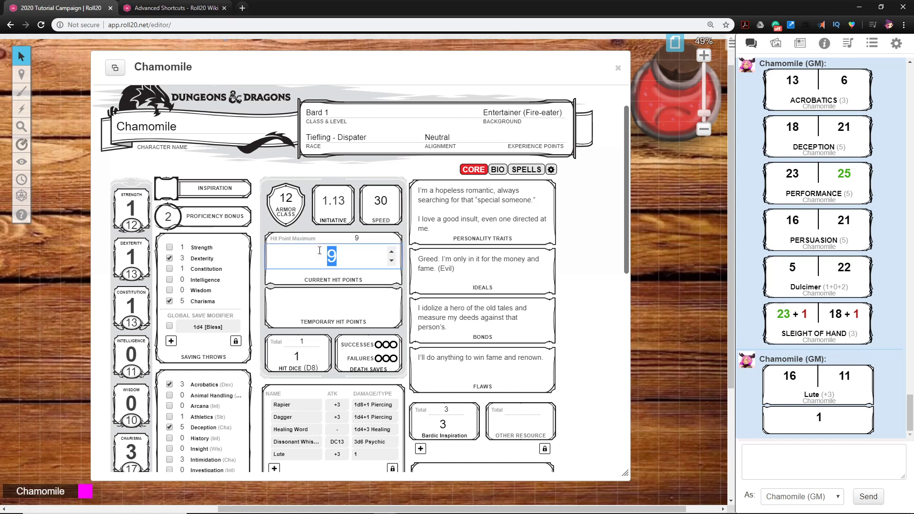
{"action": "type", "text": "5"}
{"action": "key", "text": "Return"}
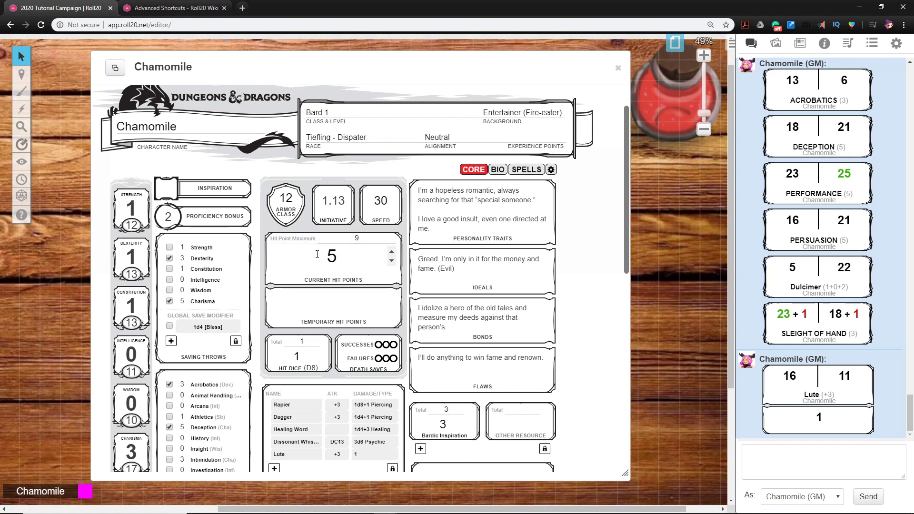
{"action": "double_click", "coordinate": [322, 253]}
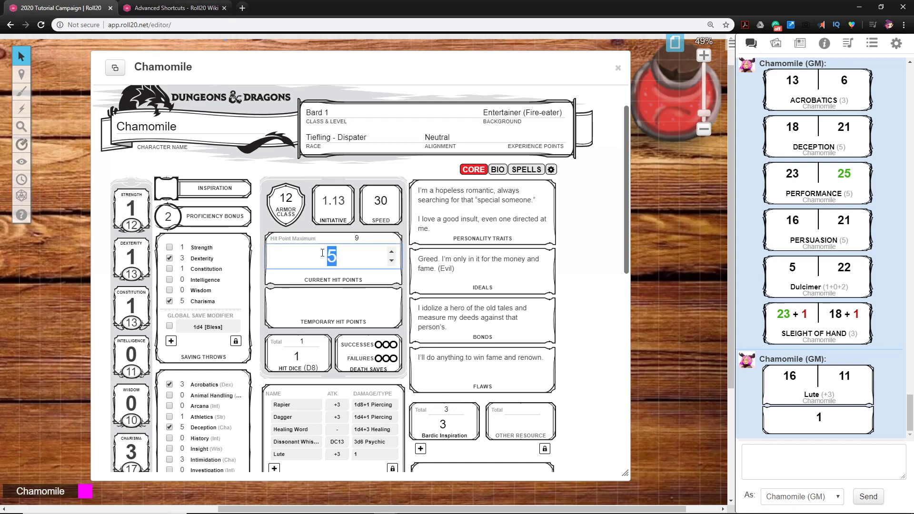
{"action": "type", "text": "9"}
{"action": "key", "text": "Return"}
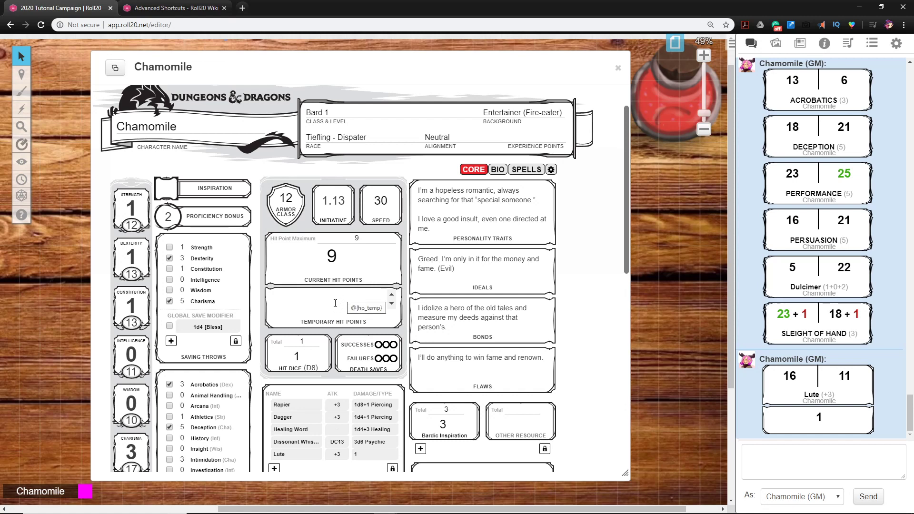
Step: Roll the D8 hit dice, then lower the remaining hit dice by one and raise it back by one
{"action": "scroll", "coordinate": [336, 289], "scroll_direction": "down", "scroll_amount": 2}
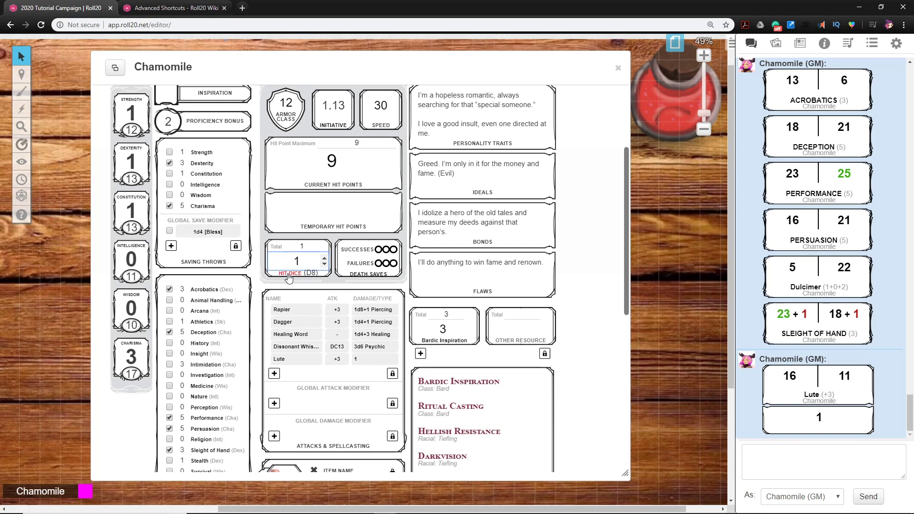
{"action": "left_click", "coordinate": [289, 273]}
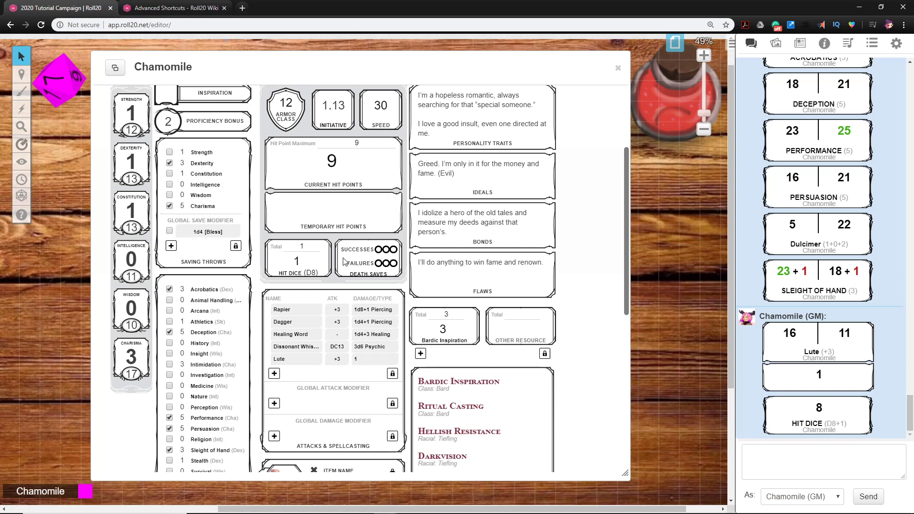
{"action": "left_click", "coordinate": [324, 265]}
{"action": "left_click", "coordinate": [324, 258]}
Step: Roll a death save, then mark death save failures and clear them again
{"action": "left_click", "coordinate": [369, 275]}
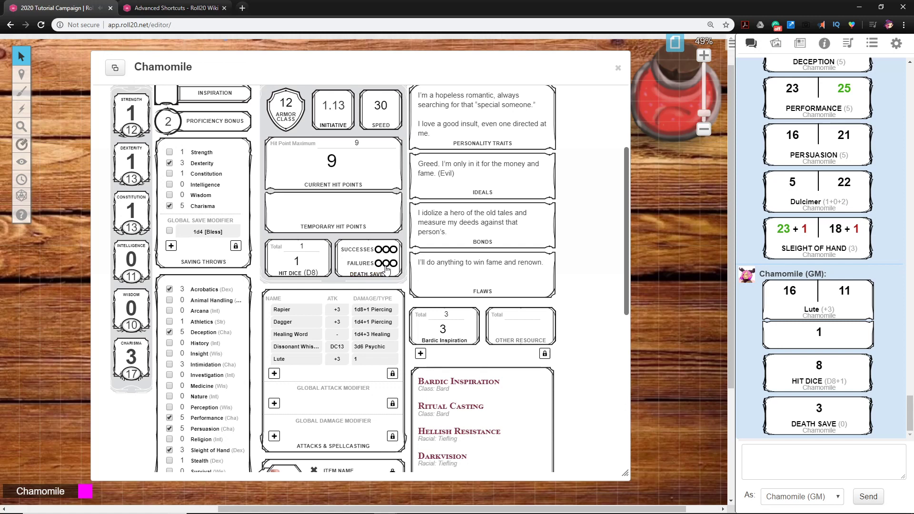
{"action": "left_click", "coordinate": [379, 264]}
{"action": "left_click", "coordinate": [393, 263]}
{"action": "left_click", "coordinate": [394, 264]}
{"action": "left_click", "coordinate": [386, 264]}
Step: Roll the Rapier attack, inspect its attack and damage roll breakdowns, and roll the Dagger attack
{"action": "scroll", "coordinate": [334, 286], "scroll_direction": "down", "scroll_amount": 2}
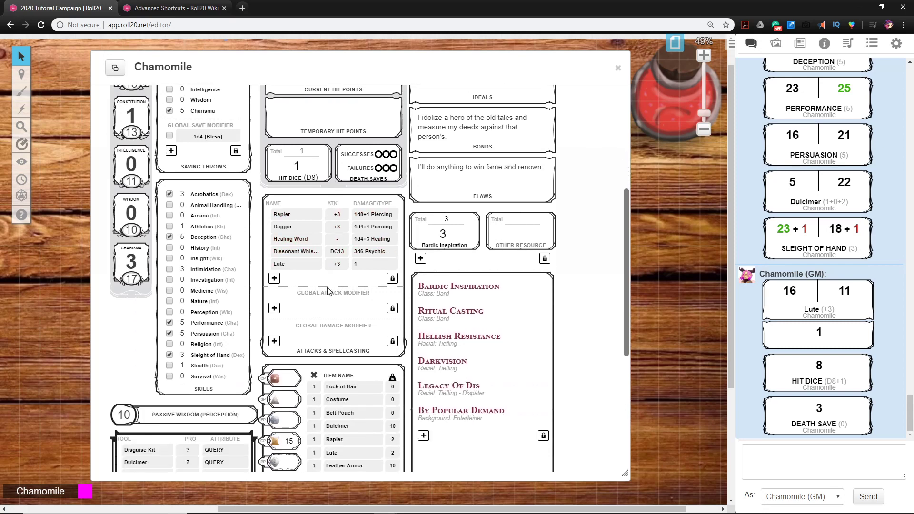
{"action": "scroll", "coordinate": [295, 271], "scroll_direction": "up", "scroll_amount": 1}
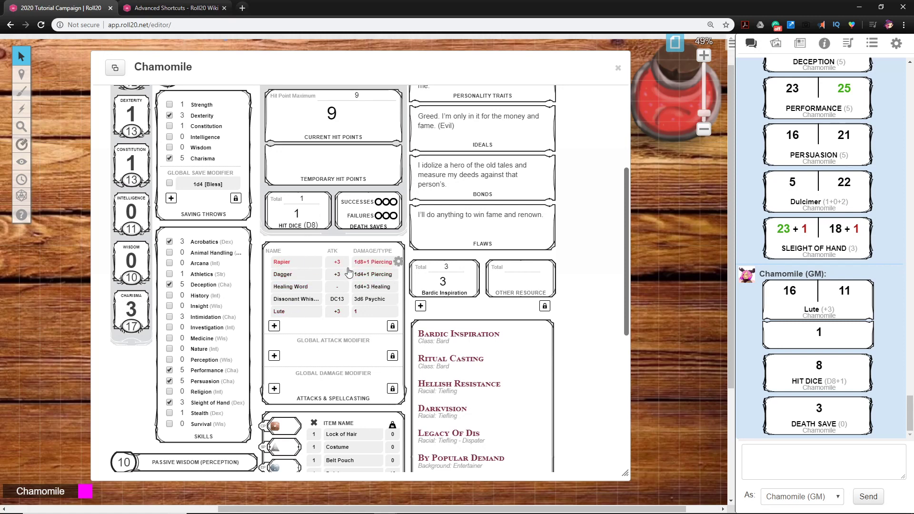
{"action": "left_click", "coordinate": [285, 265]}
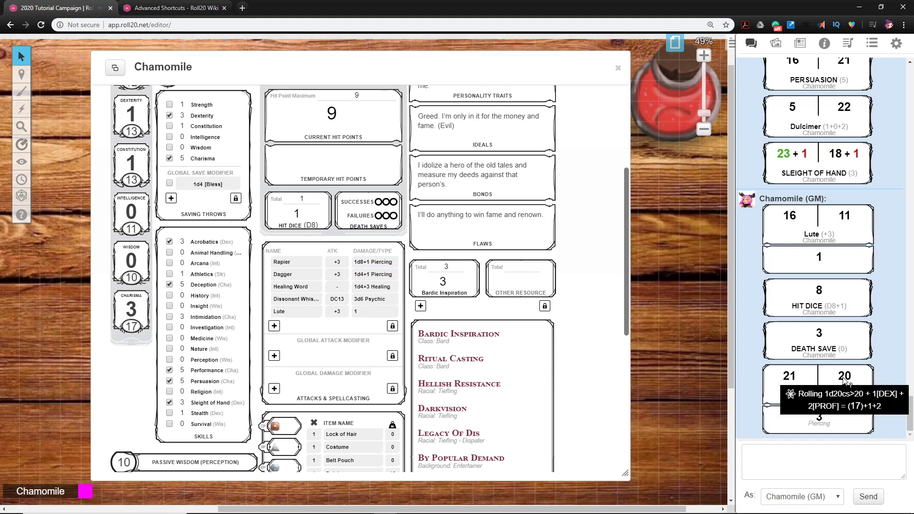
{"action": "mouse_move", "coordinate": [791, 377]}
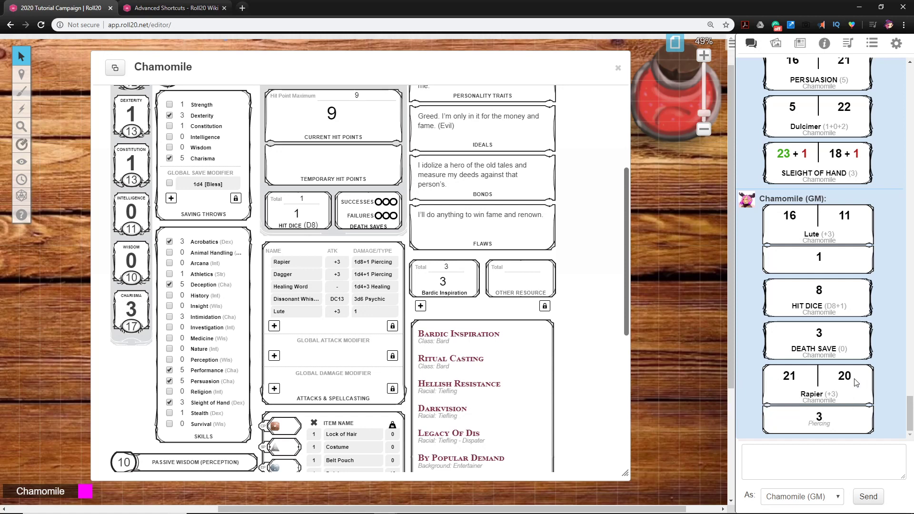
{"action": "mouse_move", "coordinate": [846, 379]}
{"action": "mouse_move", "coordinate": [821, 421]}
{"action": "left_click", "coordinate": [288, 279]}
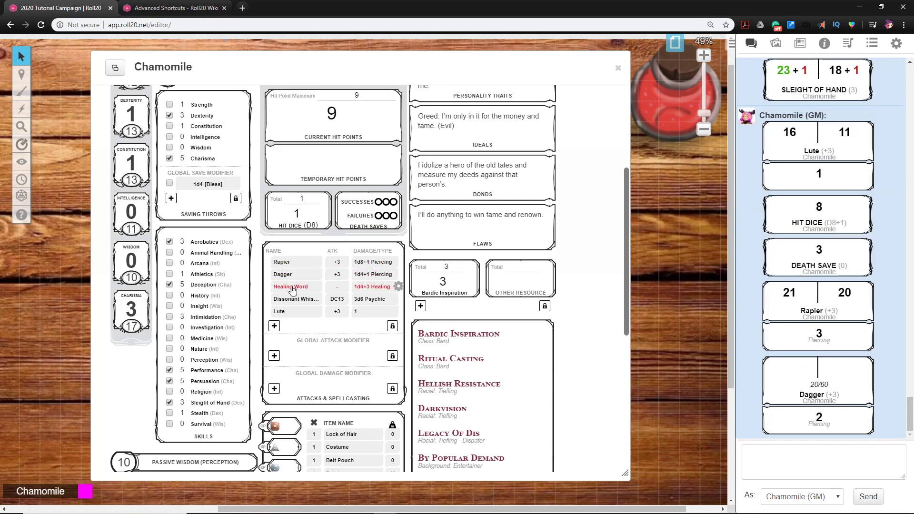
Step: Cast Healing Word from the attacks list at Level 1
{"action": "left_click", "coordinate": [291, 287]}
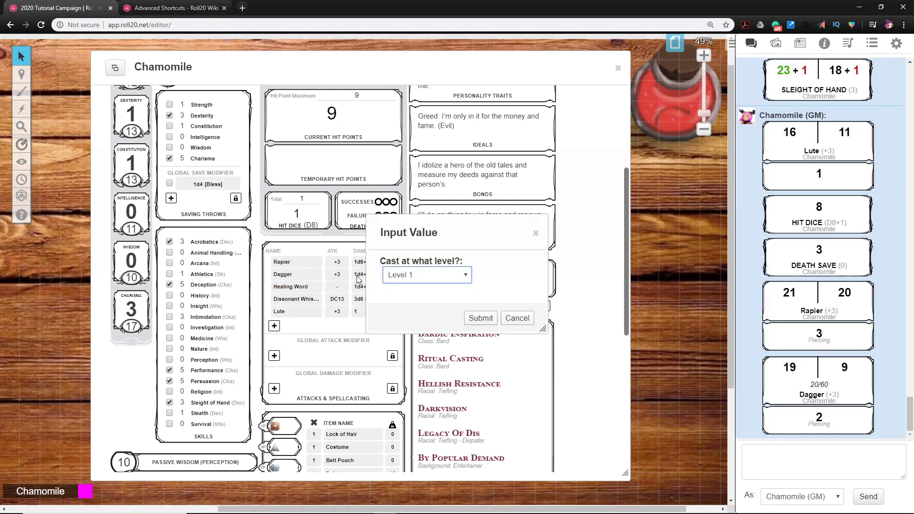
{"action": "left_click", "coordinate": [410, 276]}
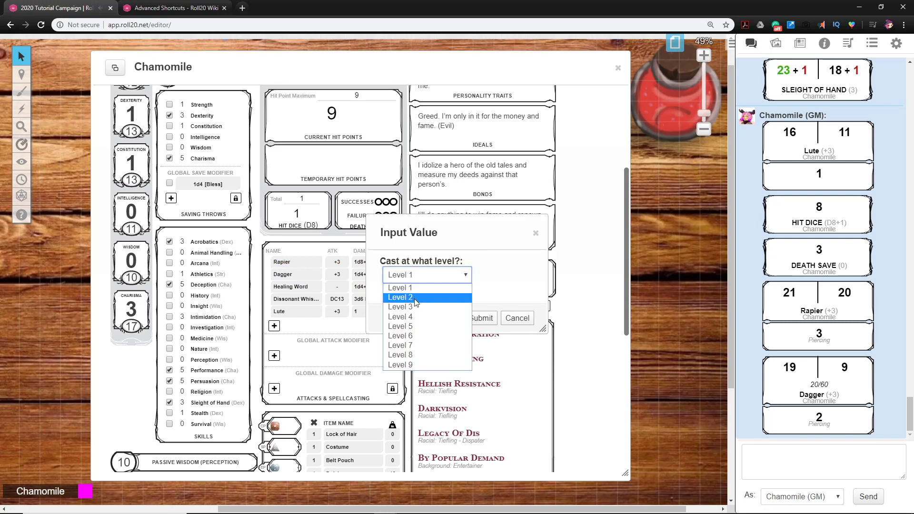
{"action": "left_click", "coordinate": [400, 288]}
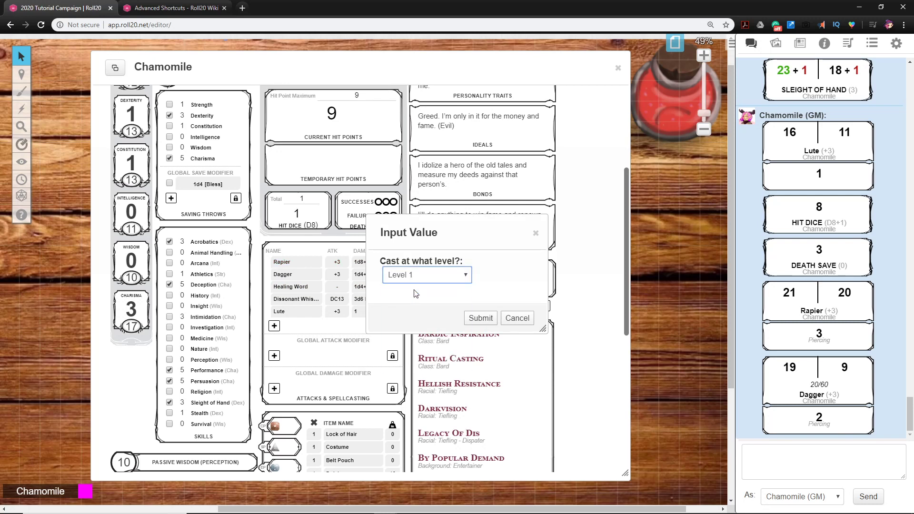
{"action": "left_click", "coordinate": [479, 318]}
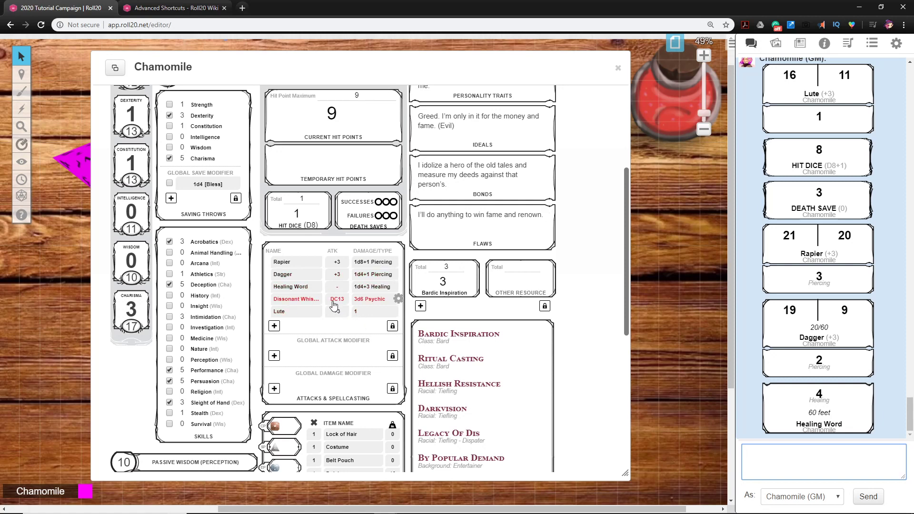
Step: Cast Dissonant Whispers at Level 1 and inspect its save and damage output in the chat
{"action": "left_click", "coordinate": [309, 300]}
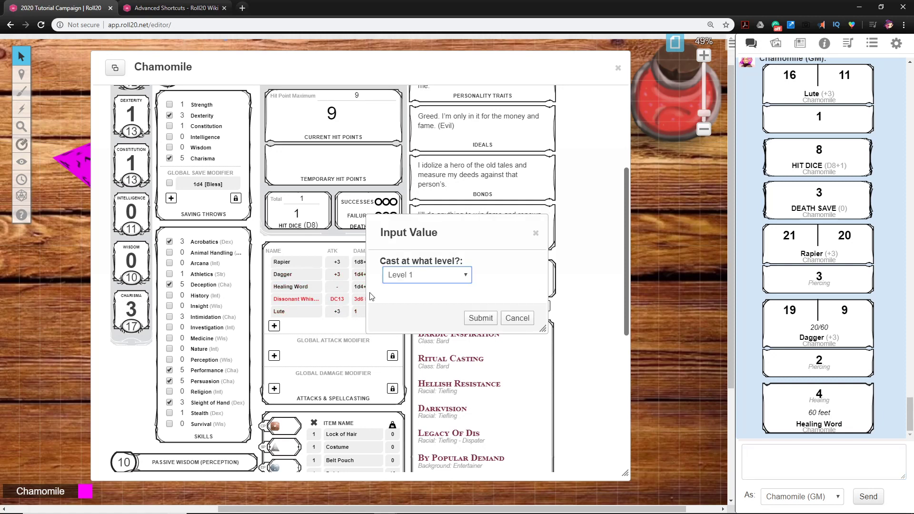
{"action": "left_click", "coordinate": [480, 318]}
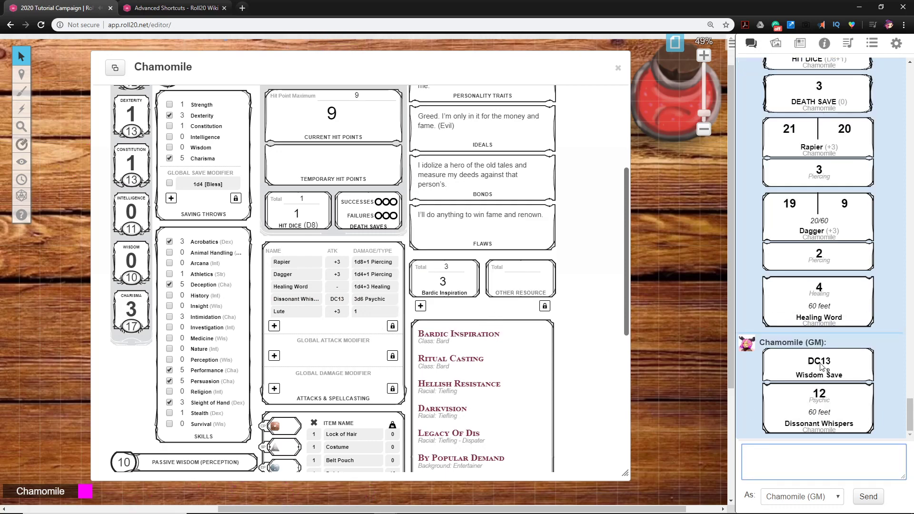
{"action": "mouse_move", "coordinate": [820, 400]}
Step: Name the empty resource beside Bardic Inspiration "Flaming Arrows", set its count to 10, and lower it by one
{"action": "scroll", "coordinate": [367, 321], "scroll_direction": "down", "scroll_amount": 6}
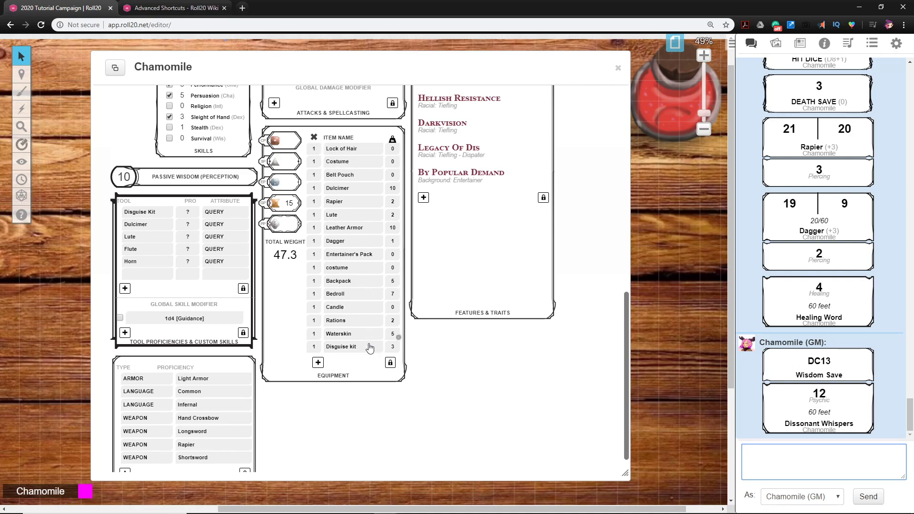
{"action": "scroll", "coordinate": [375, 355], "scroll_direction": "up", "scroll_amount": 10}
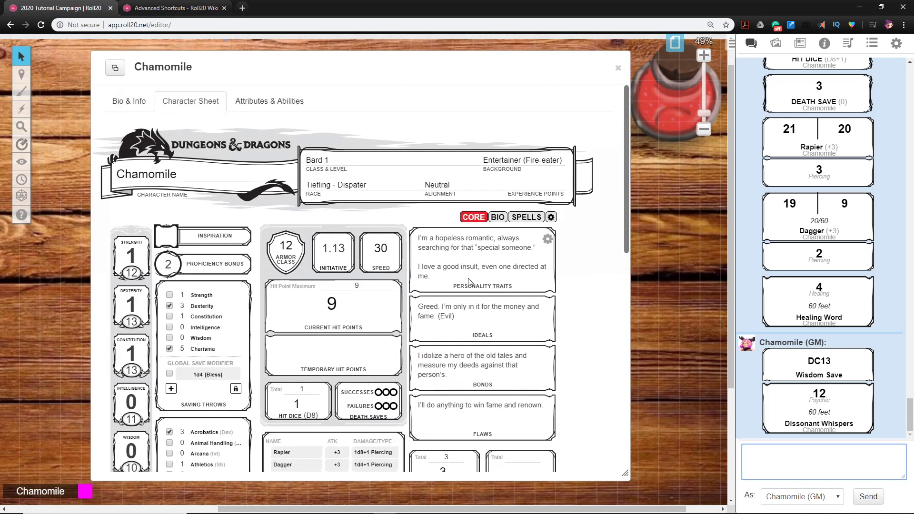
{"action": "scroll", "coordinate": [476, 286], "scroll_direction": "down", "scroll_amount": 3}
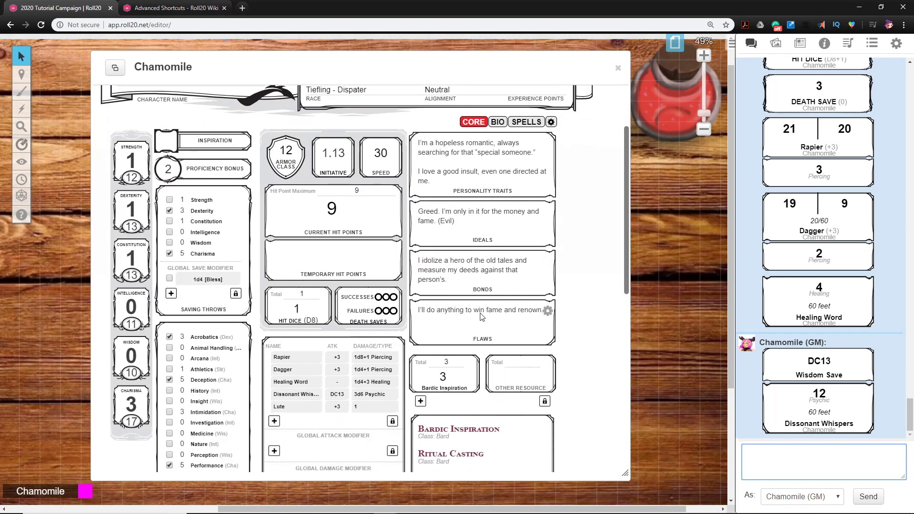
{"action": "scroll", "coordinate": [543, 257], "scroll_direction": "up", "scroll_amount": 2}
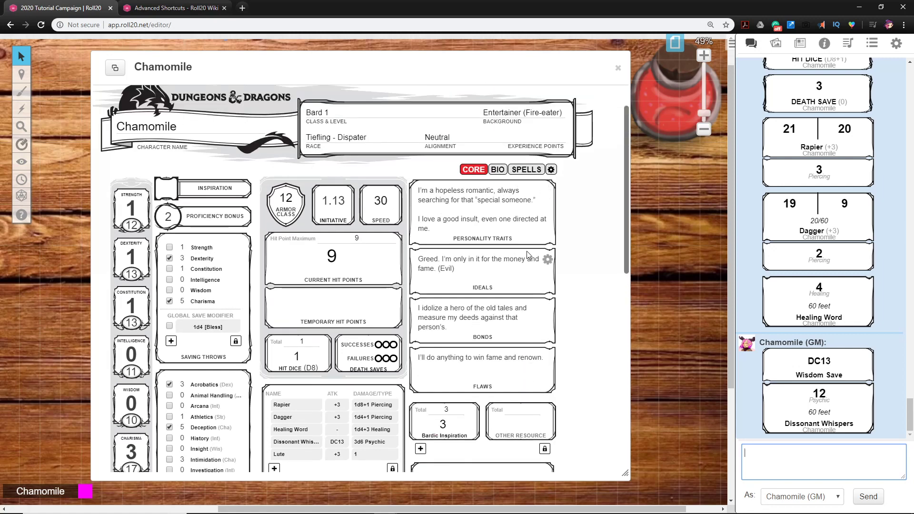
{"action": "scroll", "coordinate": [542, 224], "scroll_direction": "down", "scroll_amount": 5}
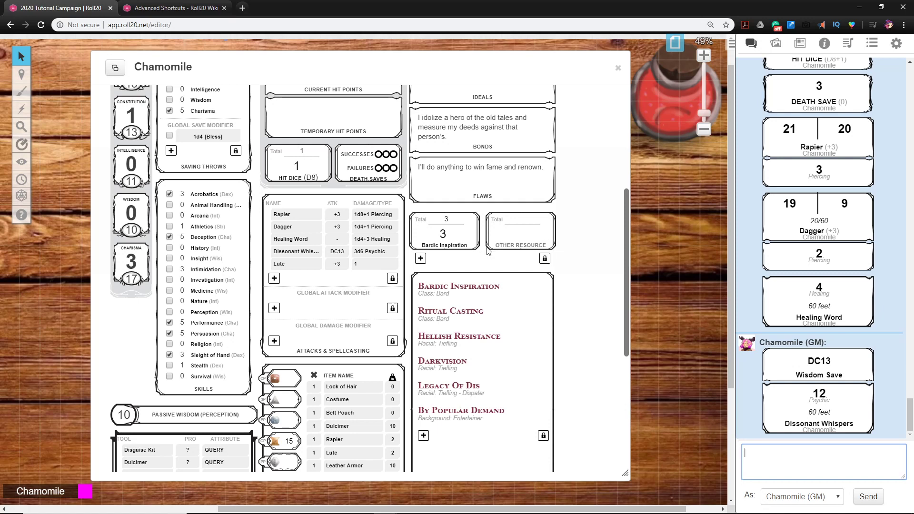
{"action": "left_click", "coordinate": [508, 247]}
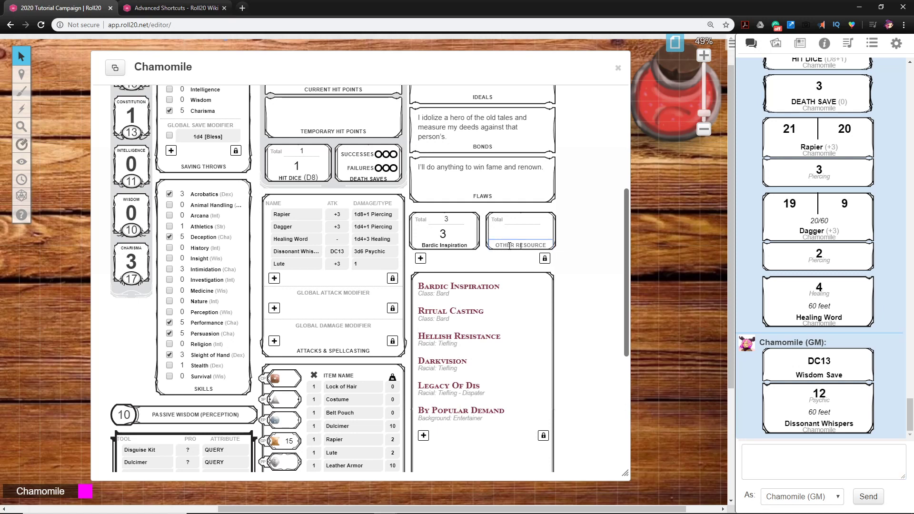
{"action": "type", "text": "Flaming Arrows"}
{"action": "left_click", "coordinate": [518, 220]}
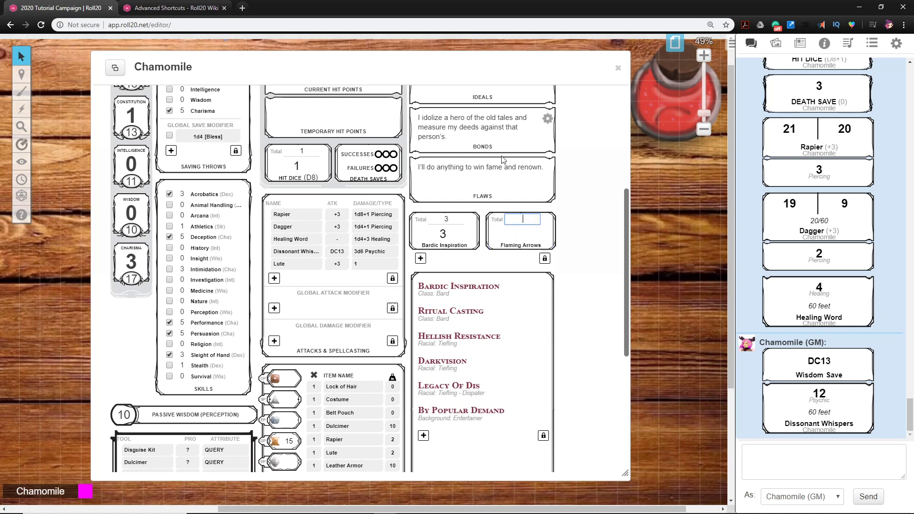
{"action": "left_click", "coordinate": [523, 233]}
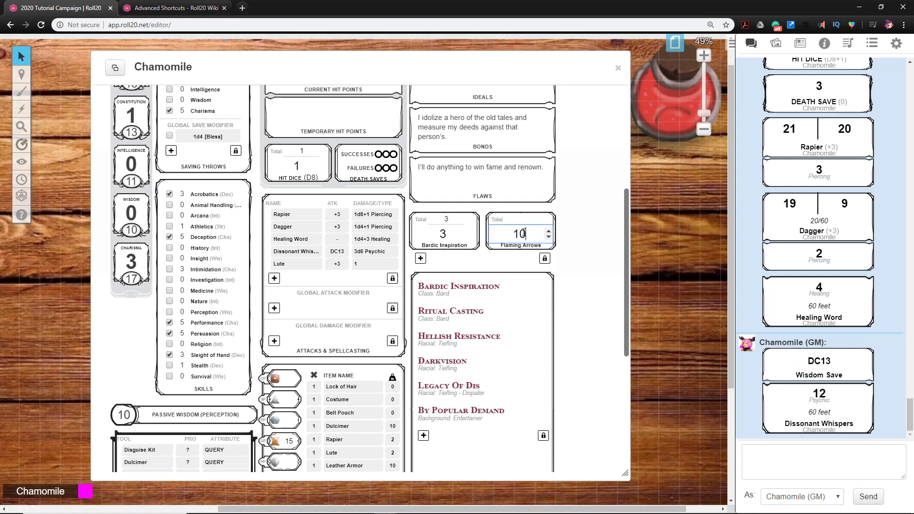
{"action": "left_click", "coordinate": [591, 263]}
{"action": "left_click", "coordinate": [549, 236]}
{"action": "left_click", "coordinate": [584, 277]}
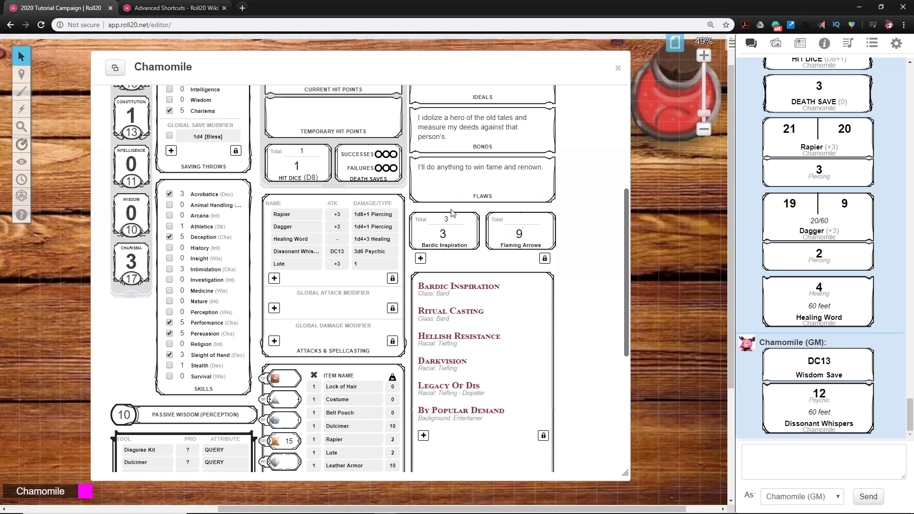
Step: Add another row of resources and name its first one "BB Healing Pot" with a count of 1
{"action": "left_click", "coordinate": [420, 258]}
{"action": "left_click", "coordinate": [443, 292]}
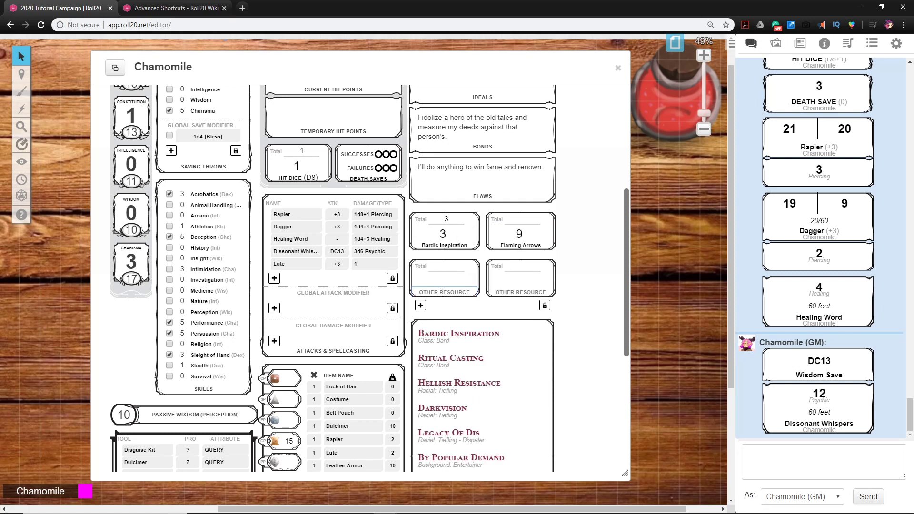
{"action": "type", "text": "BB Healing Pot"}
{"action": "left_click", "coordinate": [441, 280]}
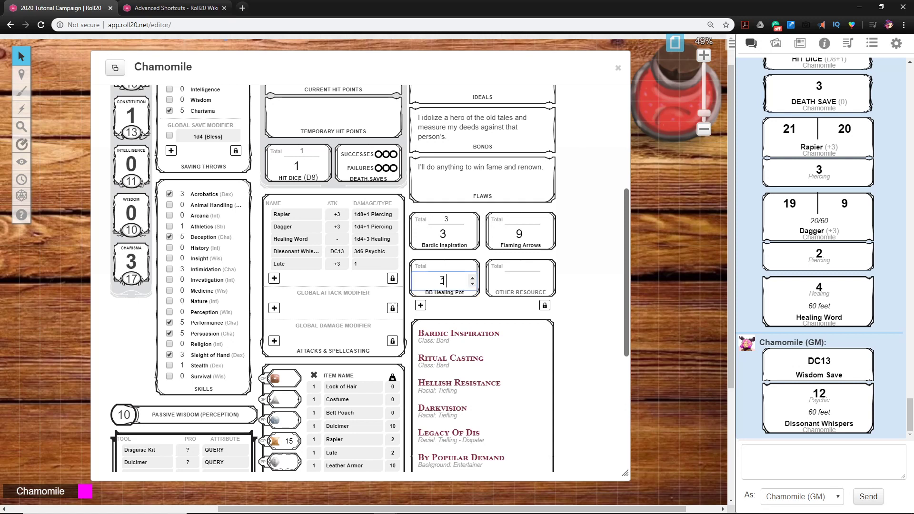
{"action": "left_click", "coordinate": [576, 293]}
Step: Lower the BB Healing Pot count by one to 0
{"action": "scroll", "coordinate": [341, 381], "scroll_direction": "down", "scroll_amount": 3}
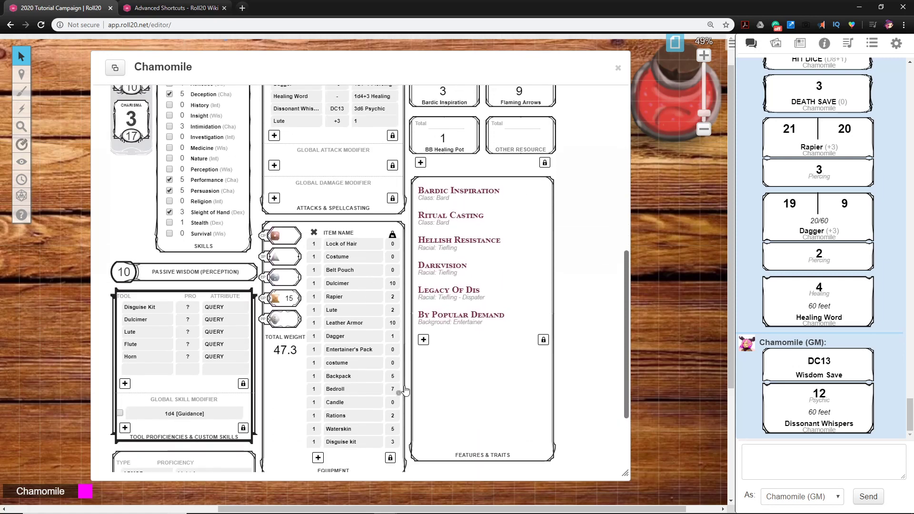
{"action": "scroll", "coordinate": [367, 385], "scroll_direction": "up", "scroll_amount": 4}
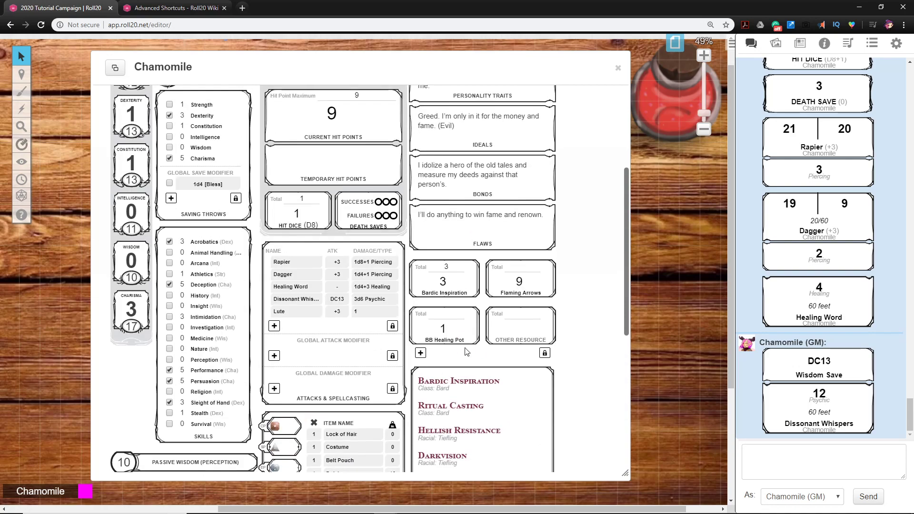
{"action": "left_click", "coordinate": [474, 333]}
Step: Expand the Bardic Inspiration trait and examine its description alongside the Bardic Inspiration resource counter
{"action": "scroll", "coordinate": [492, 282], "scroll_direction": "down", "scroll_amount": 3}
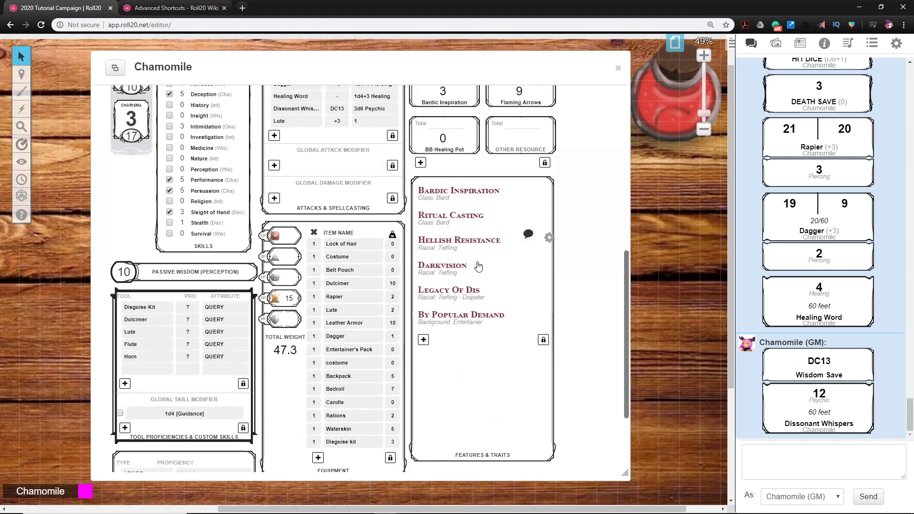
{"action": "left_click", "coordinate": [470, 192]}
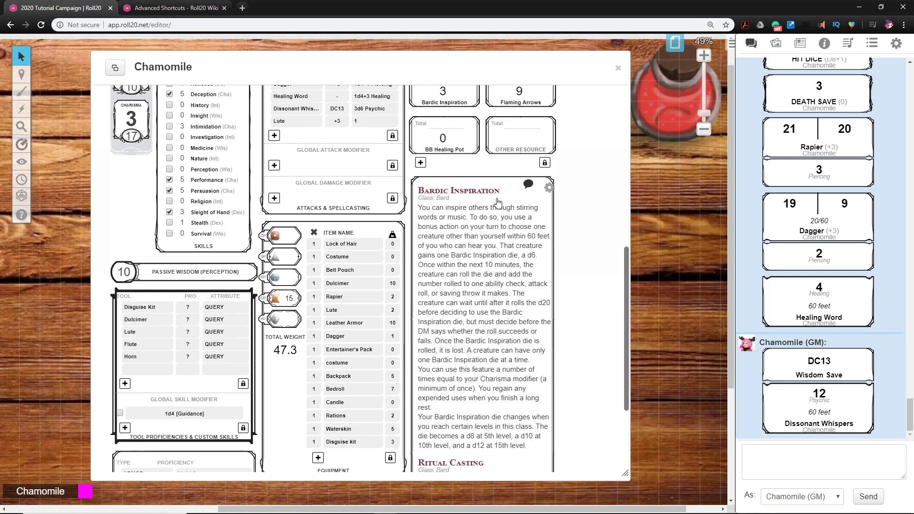
{"action": "scroll", "coordinate": [471, 192], "scroll_direction": "down", "scroll_amount": 3}
{"action": "scroll", "coordinate": [474, 274], "scroll_direction": "up", "scroll_amount": 3}
{"action": "scroll", "coordinate": [498, 352], "scroll_direction": "down", "scroll_amount": 3}
{"action": "scroll", "coordinate": [498, 350], "scroll_direction": "up", "scroll_amount": 6}
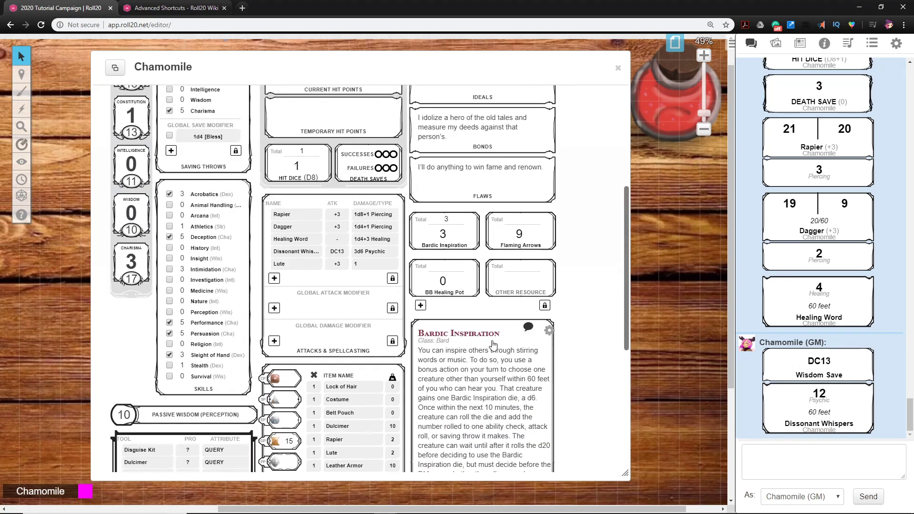
{"action": "scroll", "coordinate": [499, 339], "scroll_direction": "down", "scroll_amount": 3}
{"action": "scroll", "coordinate": [497, 340], "scroll_direction": "down", "scroll_amount": 3}
{"action": "scroll", "coordinate": [491, 341], "scroll_direction": "up", "scroll_amount": 4}
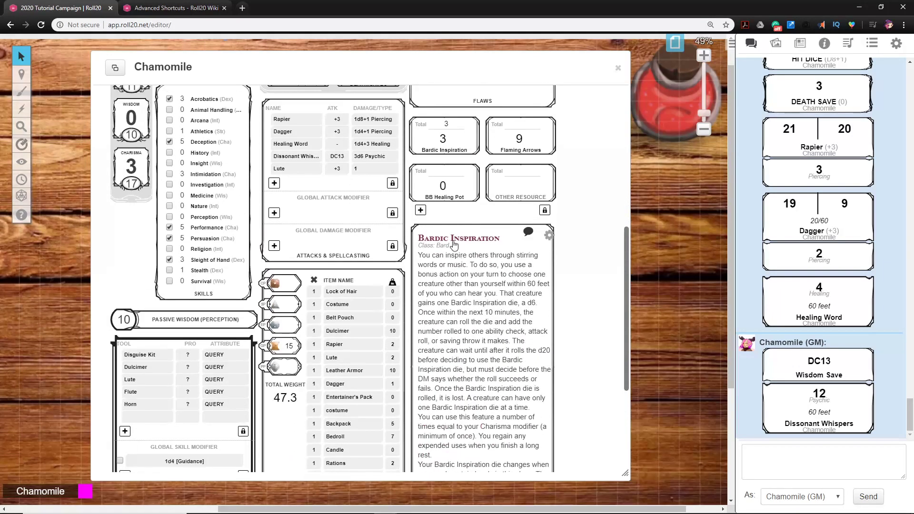
Step: Collapse the Bardic Inspiration description and share the Bardic Inspiration, Ritual Casting and Hellish Resistance traits in the chat
{"action": "left_click", "coordinate": [456, 239]}
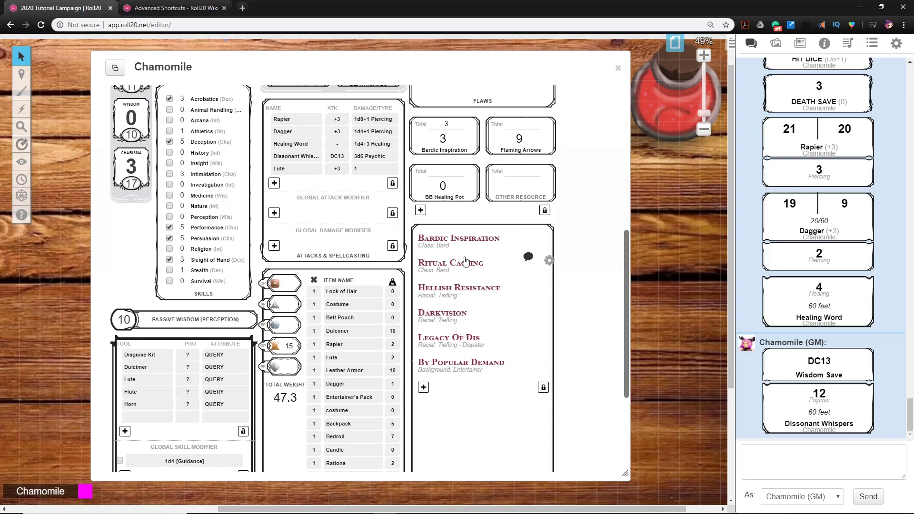
{"action": "left_click", "coordinate": [528, 233]}
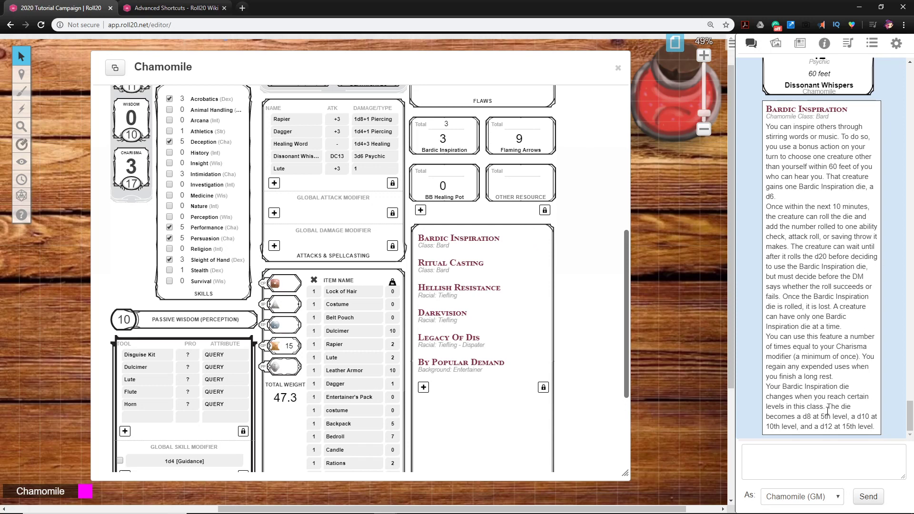
{"action": "left_click", "coordinate": [528, 258]}
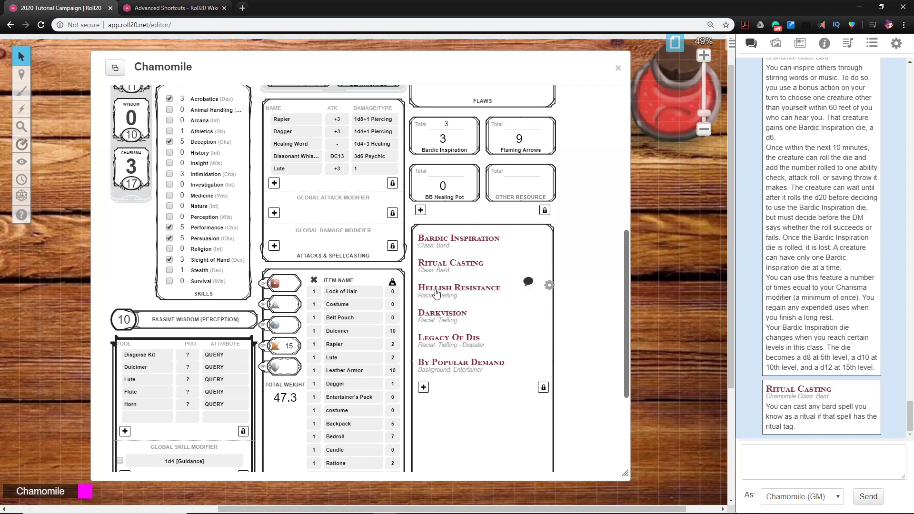
{"action": "left_click", "coordinate": [528, 282]}
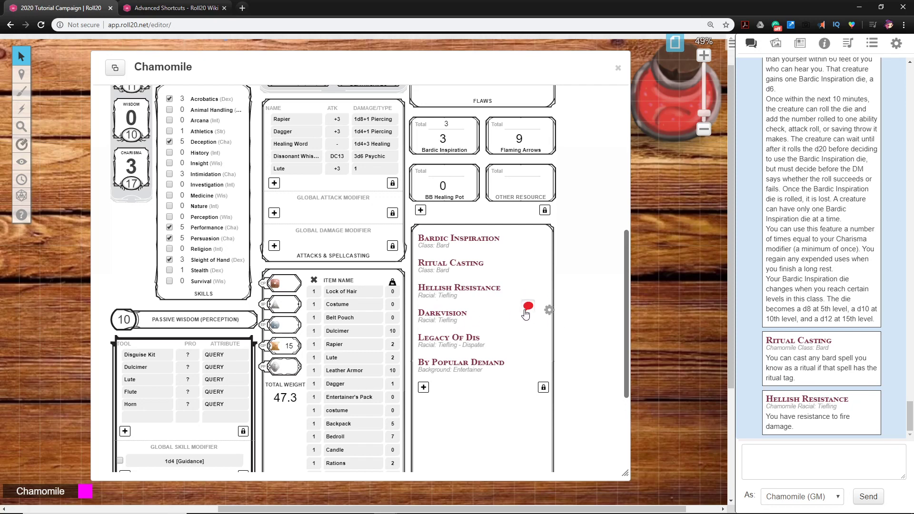
Step: Share the Darkvision trait in the chat many times in a row
{"action": "left_click", "coordinate": [527, 308]}
{"action": "left_click", "coordinate": [527, 308]}
{"action": "left_click", "coordinate": [527, 308]}
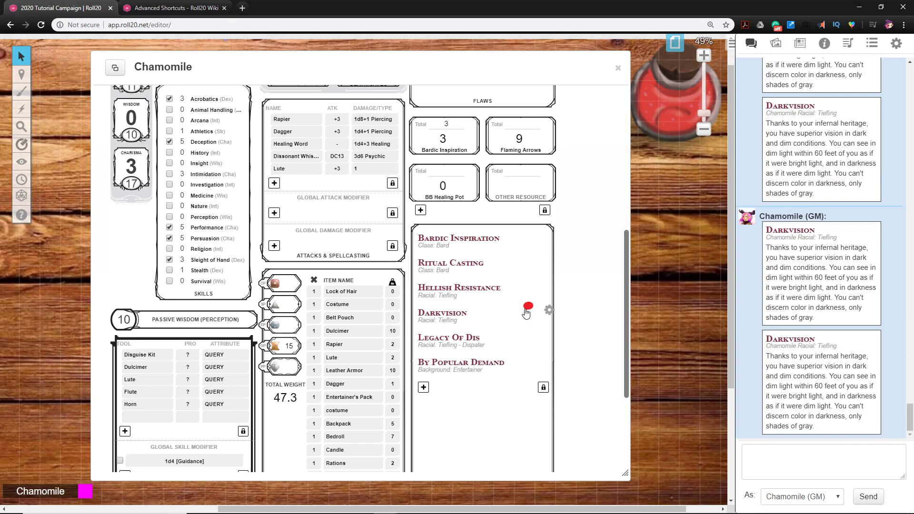
{"action": "left_click", "coordinate": [526, 309]}
{"action": "left_click", "coordinate": [526, 309]}
{"action": "left_click", "coordinate": [526, 310]}
{"action": "left_click", "coordinate": [526, 310]}
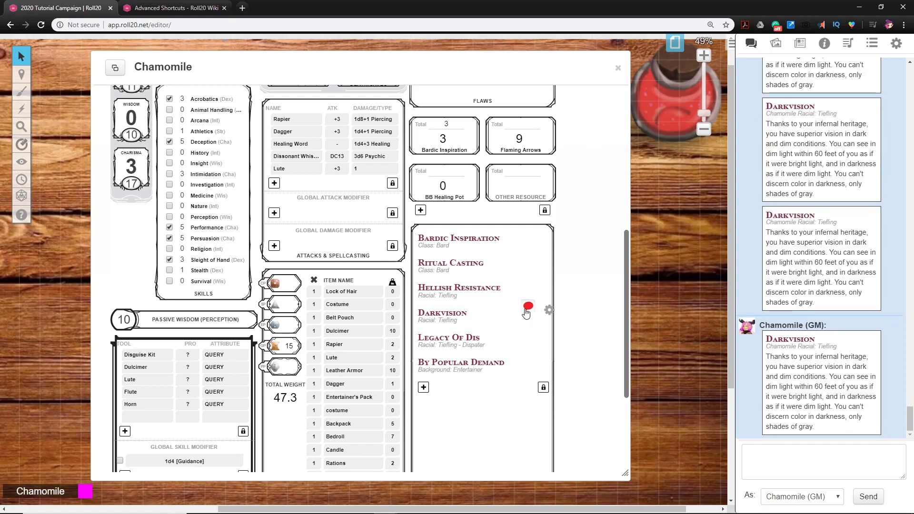
{"action": "left_click", "coordinate": [526, 309]}
{"action": "left_click", "coordinate": [526, 310]}
{"action": "left_click", "coordinate": [525, 309]}
{"action": "left_click", "coordinate": [525, 309]}
{"action": "left_click", "coordinate": [525, 310]}
{"action": "left_click", "coordinate": [526, 309]}
{"action": "left_click", "coordinate": [525, 309]}
{"action": "left_click", "coordinate": [525, 310]}
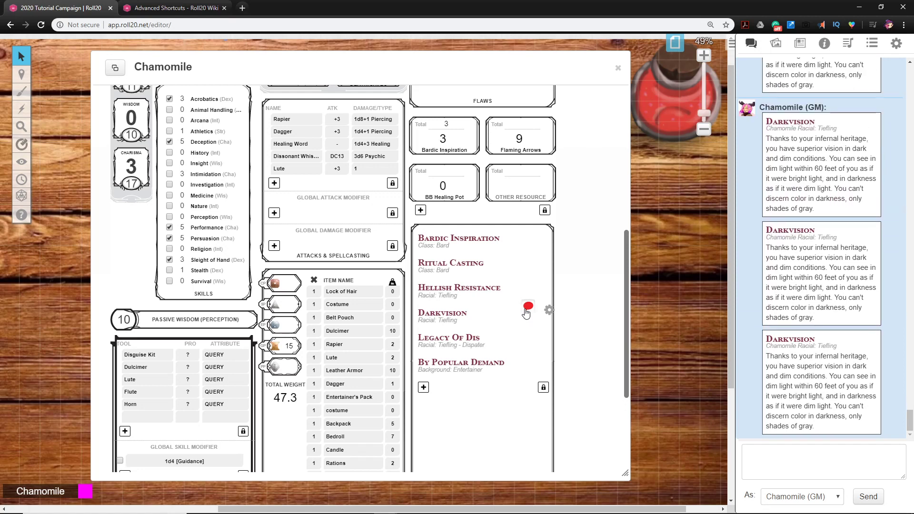
{"action": "left_click", "coordinate": [526, 310]}
{"action": "left_click", "coordinate": [526, 309]}
{"action": "left_click", "coordinate": [525, 309]}
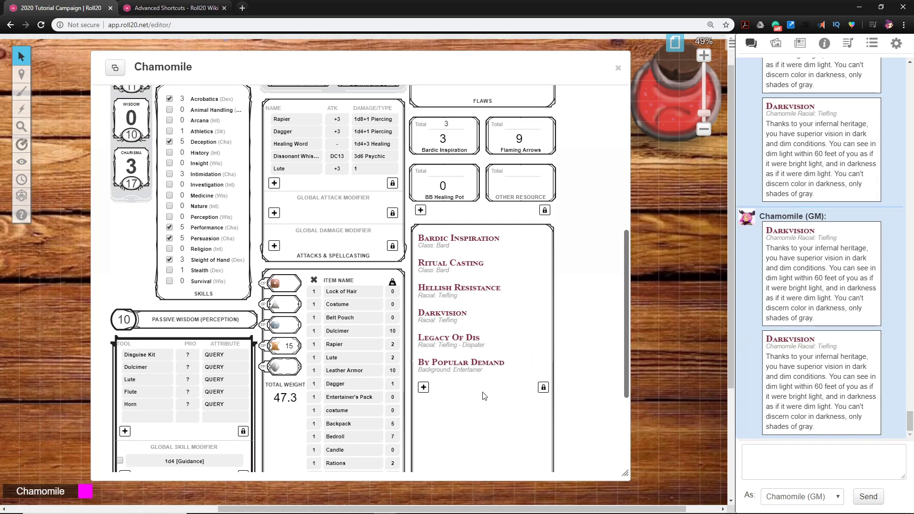
Step: Read the Legacy of Dis and By Popular Demand trait descriptions, collapsing each one after reading
{"action": "left_click", "coordinate": [464, 339]}
{"action": "scroll", "coordinate": [466, 333], "scroll_direction": "down", "scroll_amount": 2}
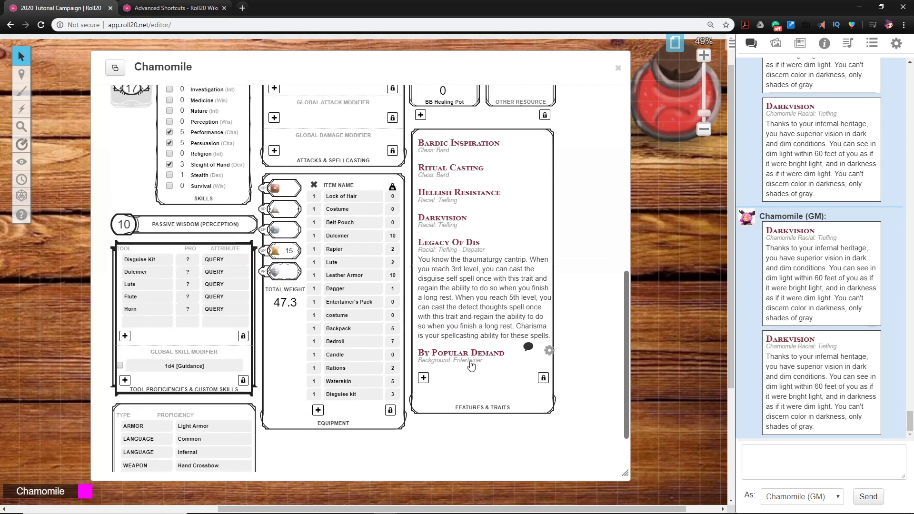
{"action": "left_click", "coordinate": [445, 251]}
{"action": "left_click", "coordinate": [451, 271]}
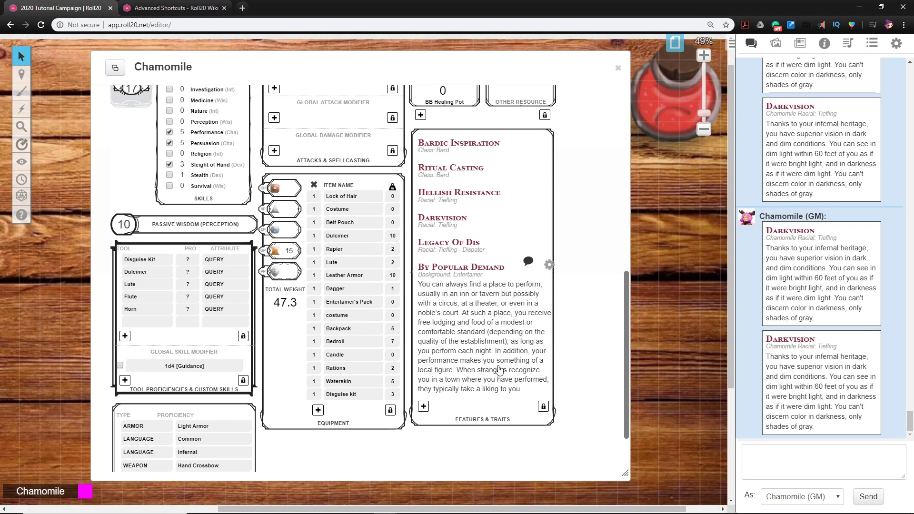
{"action": "left_click", "coordinate": [451, 270]}
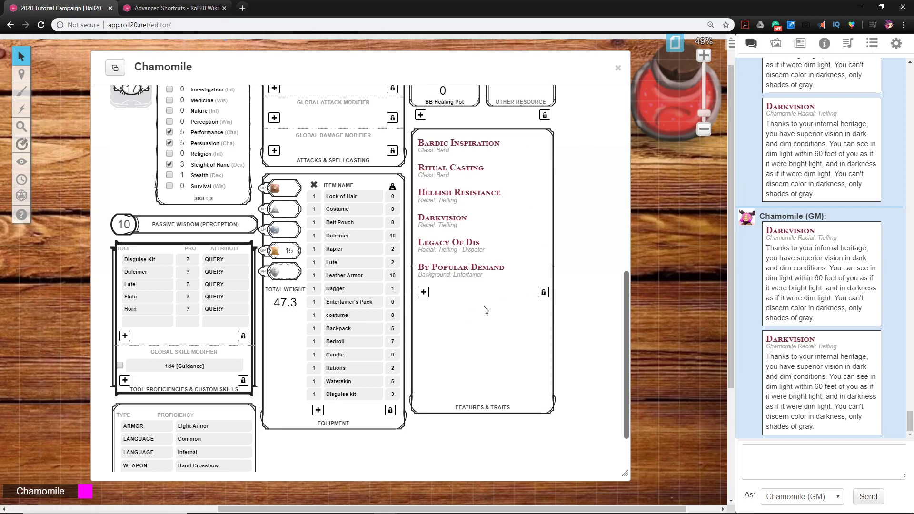
Step: Search the D&D 5th Edition compendium for "short" and add the Shortsword item to the character sheet
{"action": "scroll", "coordinate": [423, 304], "scroll_direction": "up", "scroll_amount": 1}
{"action": "left_click", "coordinate": [825, 43]}
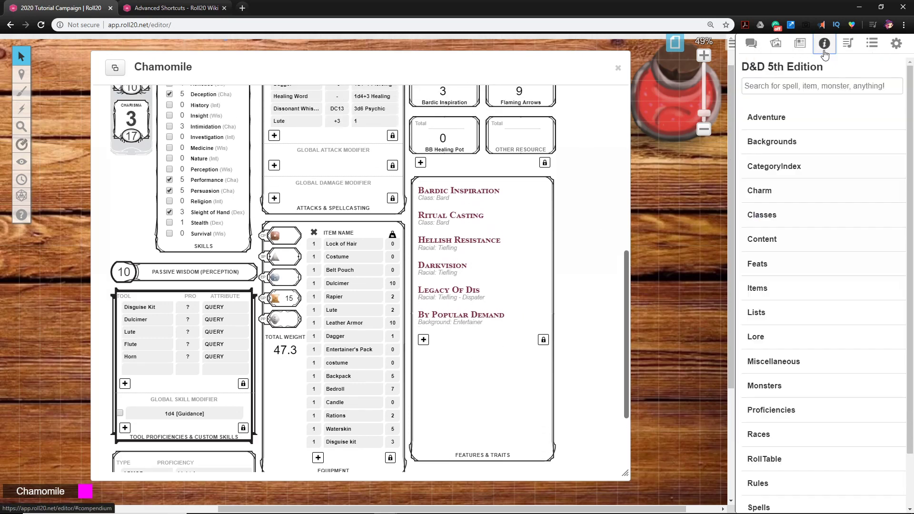
{"action": "left_click", "coordinate": [783, 86]}
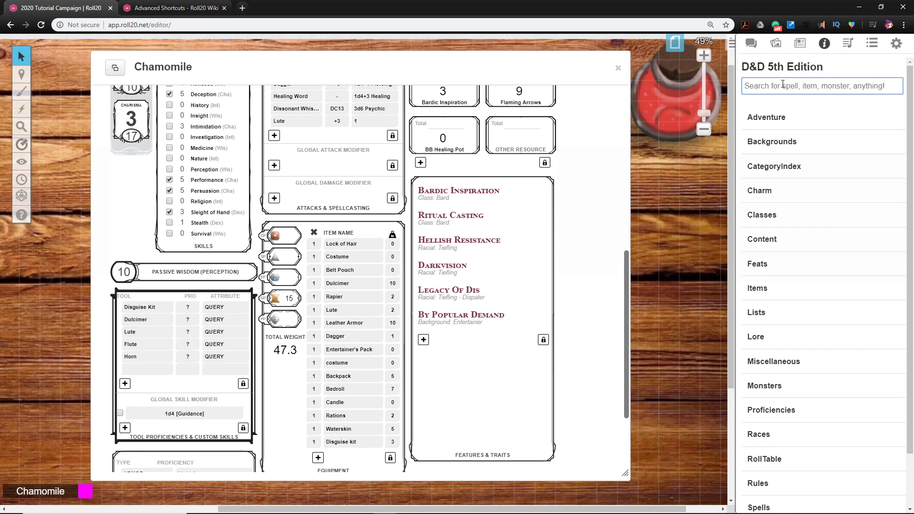
{"action": "type", "text": "short"}
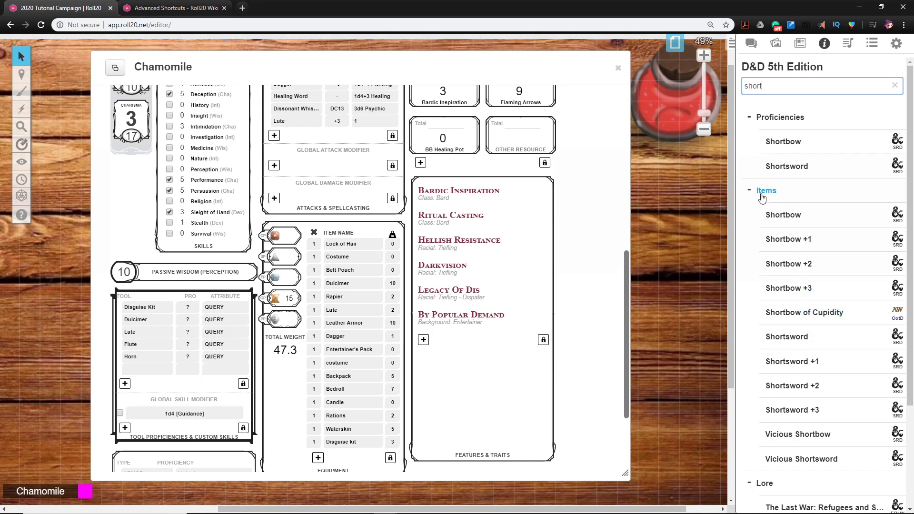
{"action": "left_click_drag", "start_coordinate": [794, 340], "coordinate": [452, 266]}
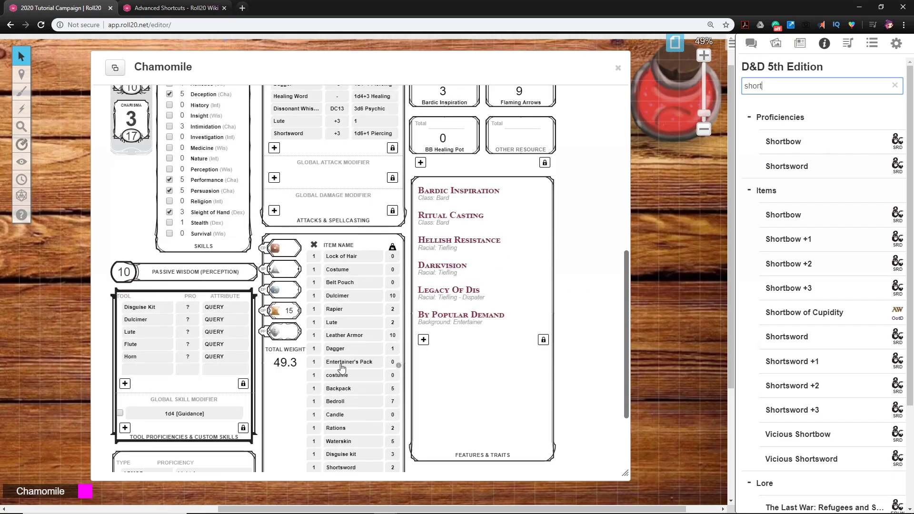
Step: Locate the Shortsword in the equipment and attacks lists, roll its attack, and show the roll in the chat
{"action": "scroll", "coordinate": [339, 407], "scroll_direction": "down", "scroll_amount": 3}
{"action": "scroll", "coordinate": [372, 344], "scroll_direction": "up", "scroll_amount": 4}
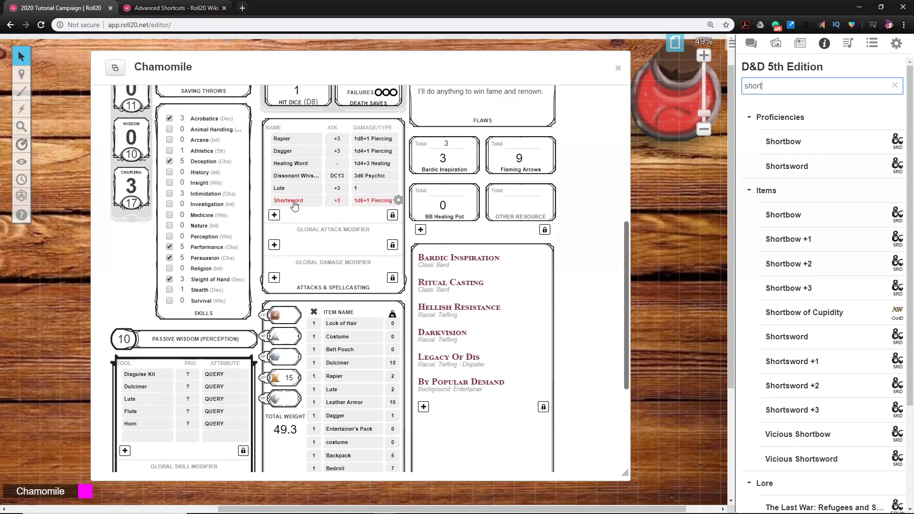
{"action": "left_click", "coordinate": [751, 43]}
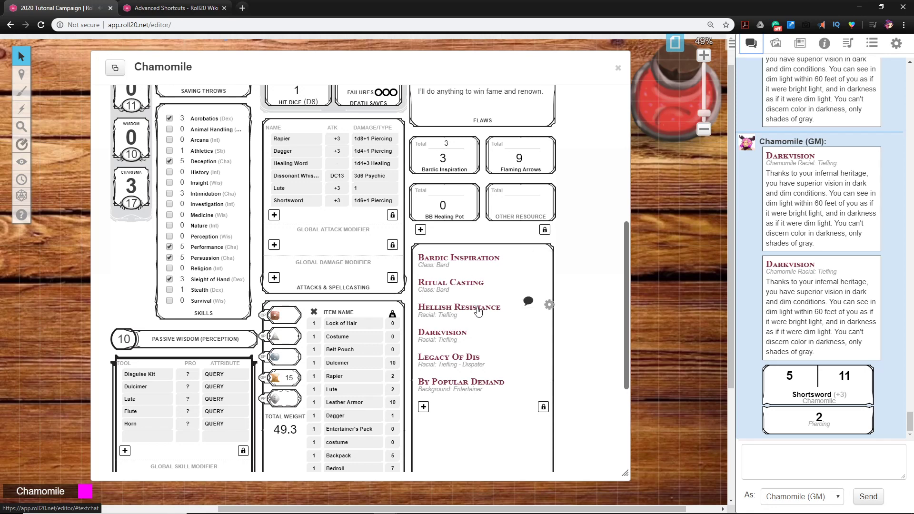
Step: Open the sheet's bio page and look through its appearance, allies, backstory, additional features and treasure sections
{"action": "scroll", "coordinate": [481, 310], "scroll_direction": "down", "scroll_amount": 4}
{"action": "scroll", "coordinate": [476, 343], "scroll_direction": "up", "scroll_amount": 7}
{"action": "scroll", "coordinate": [474, 373], "scroll_direction": "up", "scroll_amount": 3}
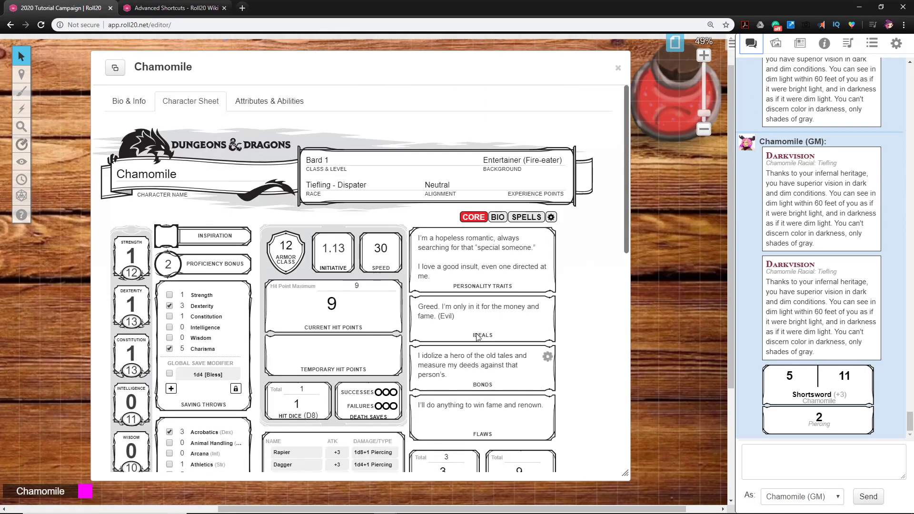
{"action": "left_click", "coordinate": [497, 218]}
{"action": "scroll", "coordinate": [347, 252], "scroll_direction": "down", "scroll_amount": 6}
{"action": "scroll", "coordinate": [346, 266], "scroll_direction": "down", "scroll_amount": 2}
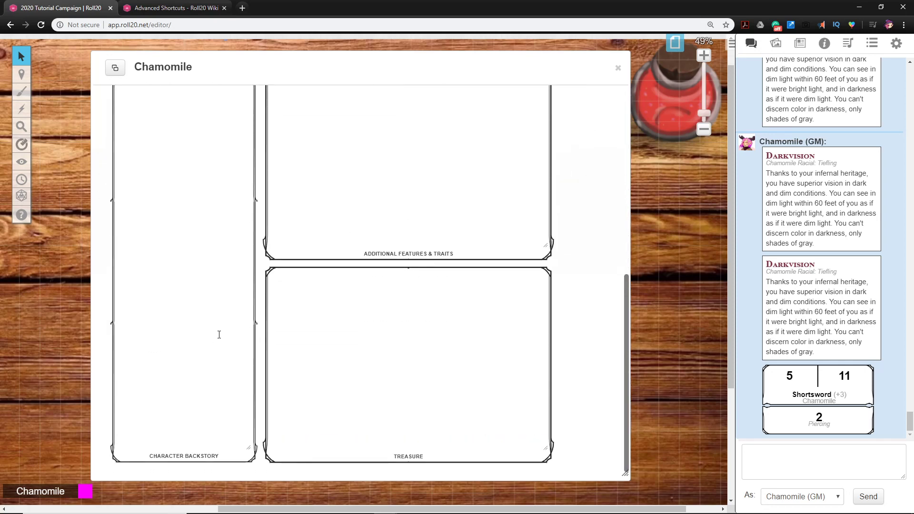
{"action": "scroll", "coordinate": [219, 333], "scroll_direction": "up", "scroll_amount": 9}
{"action": "scroll", "coordinate": [420, 298], "scroll_direction": "down", "scroll_amount": 5}
{"action": "scroll", "coordinate": [333, 355], "scroll_direction": "up", "scroll_amount": 6}
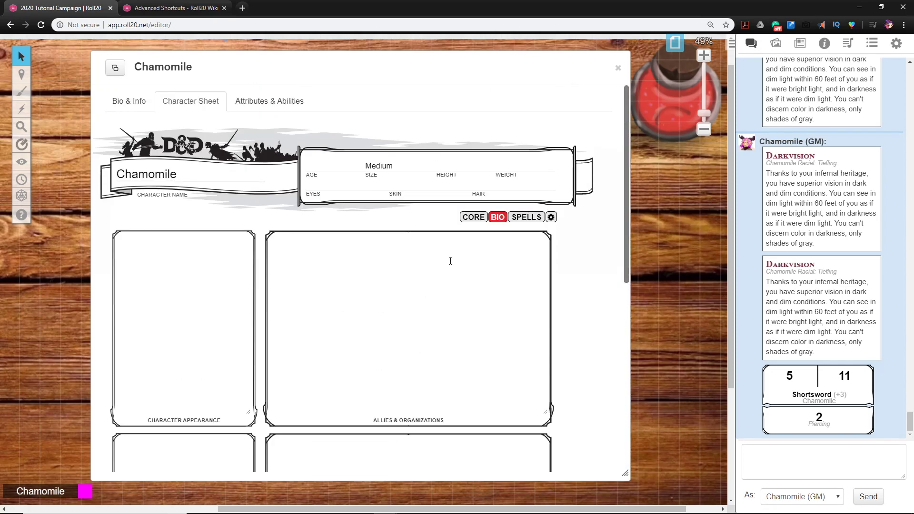
Step: On the sheet's spells page, share the Thaumaturgy cantrip in the chat and cast Healing Word at Level 1
{"action": "left_click", "coordinate": [530, 218]}
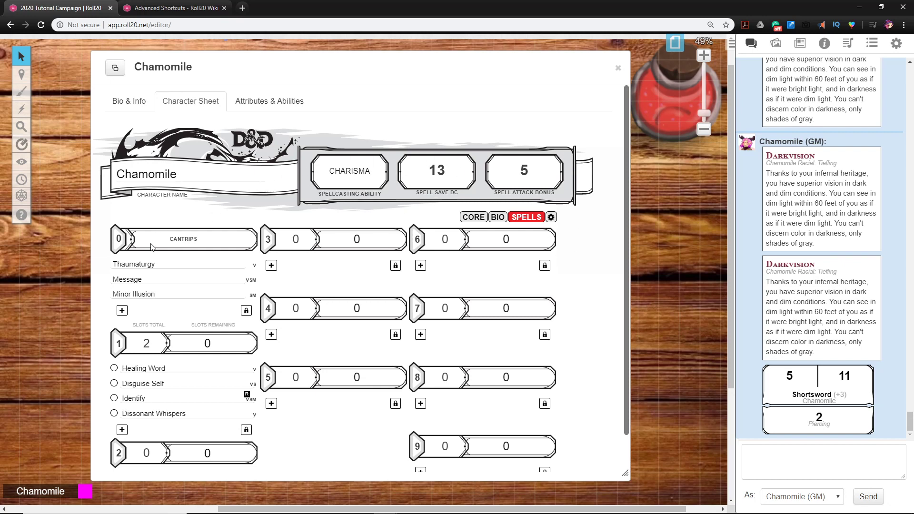
{"action": "scroll", "coordinate": [198, 352], "scroll_direction": "down", "scroll_amount": 1}
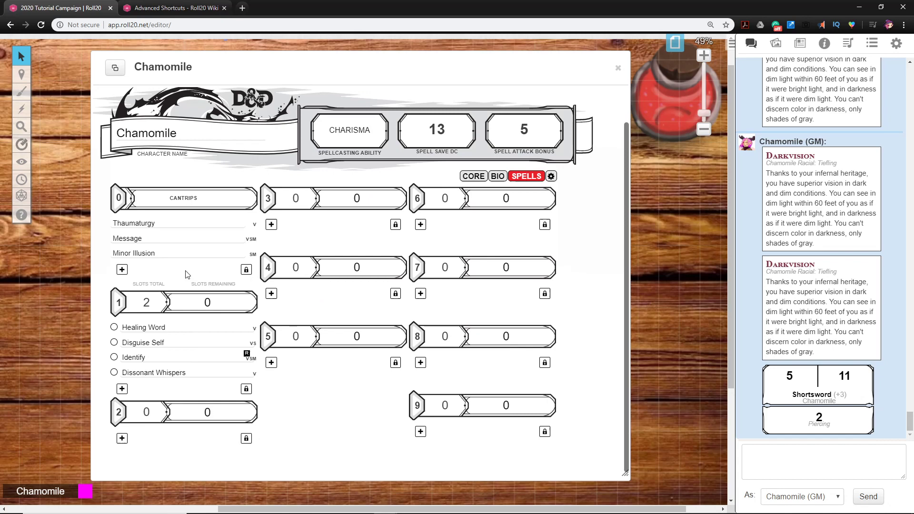
{"action": "left_click", "coordinate": [147, 224]}
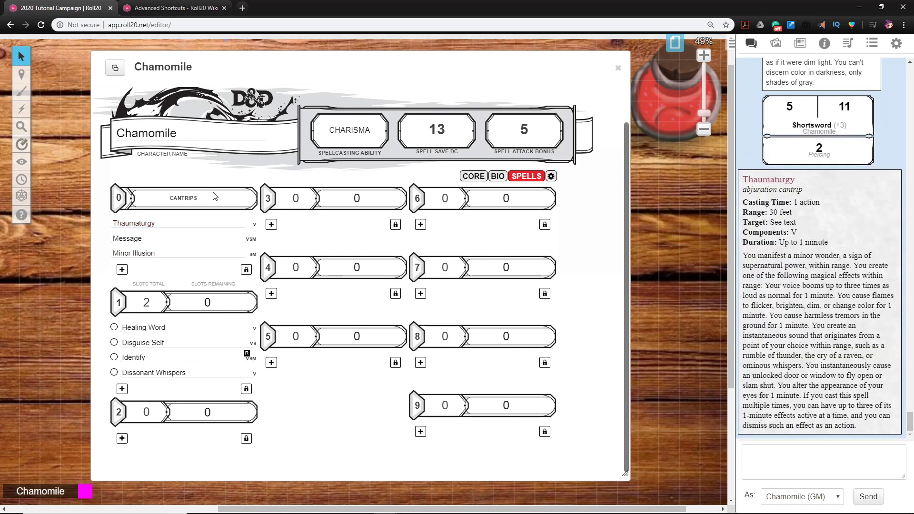
{"action": "left_click", "coordinate": [153, 328]}
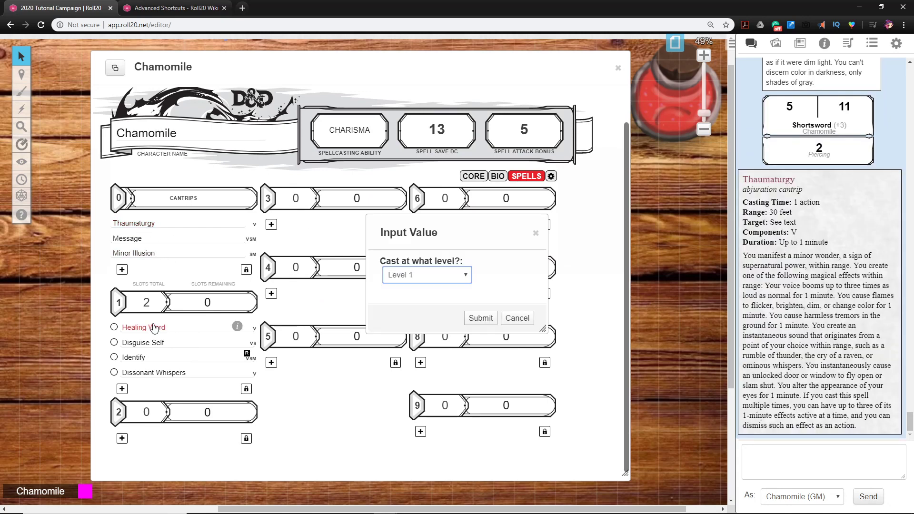
{"action": "left_click", "coordinate": [478, 318]}
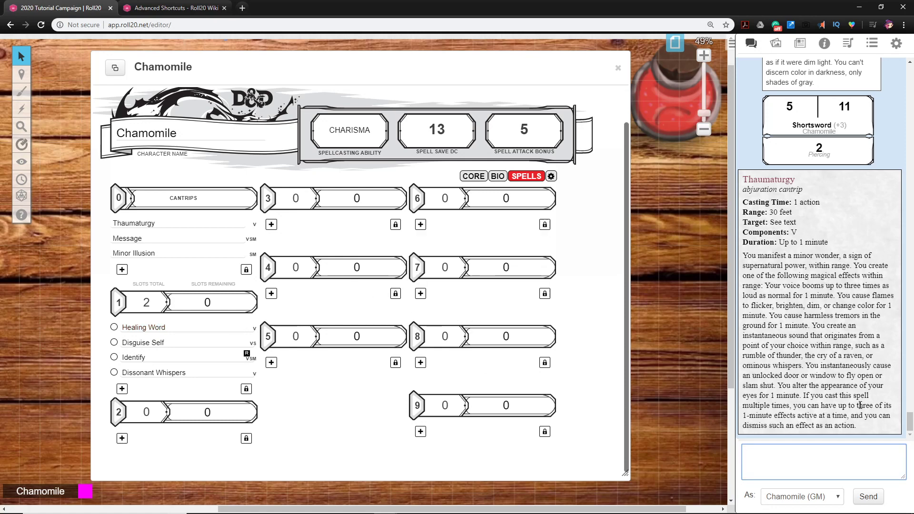
Step: Expand and collapse the Thaumaturgy cantrip's details on the spells page
{"action": "scroll", "coordinate": [860, 405], "scroll_direction": "up", "scroll_amount": 3}
{"action": "scroll", "coordinate": [852, 396], "scroll_direction": "down", "scroll_amount": 3}
{"action": "left_click", "coordinate": [239, 224]}
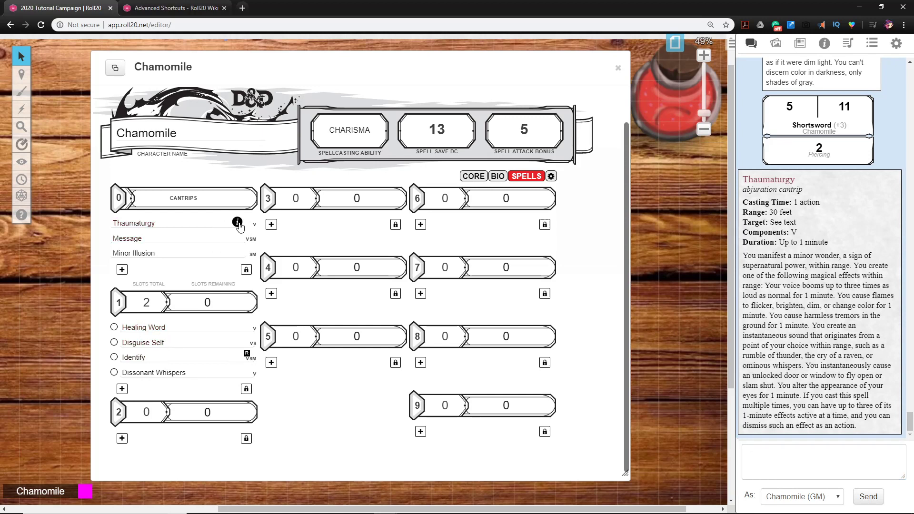
{"action": "left_click", "coordinate": [237, 223]}
{"action": "left_click", "coordinate": [238, 223]}
{"action": "left_click", "coordinate": [238, 223]}
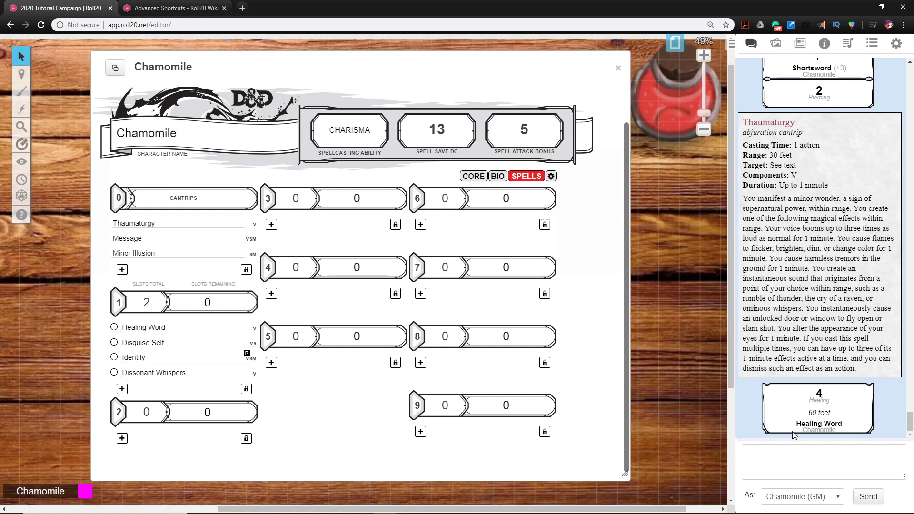
Step: Check the Healing Word roll in the chat and read the spell's full details on the sheet
{"action": "mouse_move", "coordinate": [820, 396]}
{"action": "left_click", "coordinate": [237, 326]}
{"action": "scroll", "coordinate": [229, 343], "scroll_direction": "down", "scroll_amount": 3}
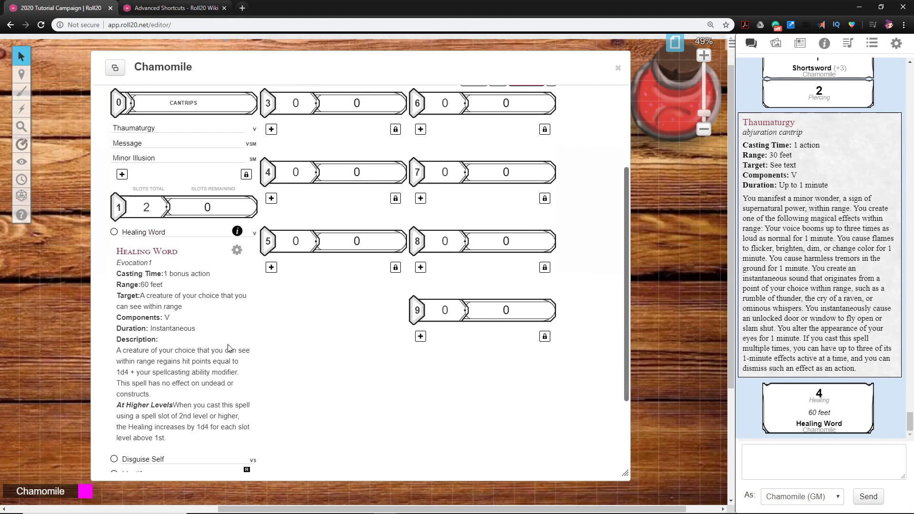
Step: Set Healing Word to include its spell description in the attack as Partial, and close the spell's settings
{"action": "left_click", "coordinate": [237, 203]}
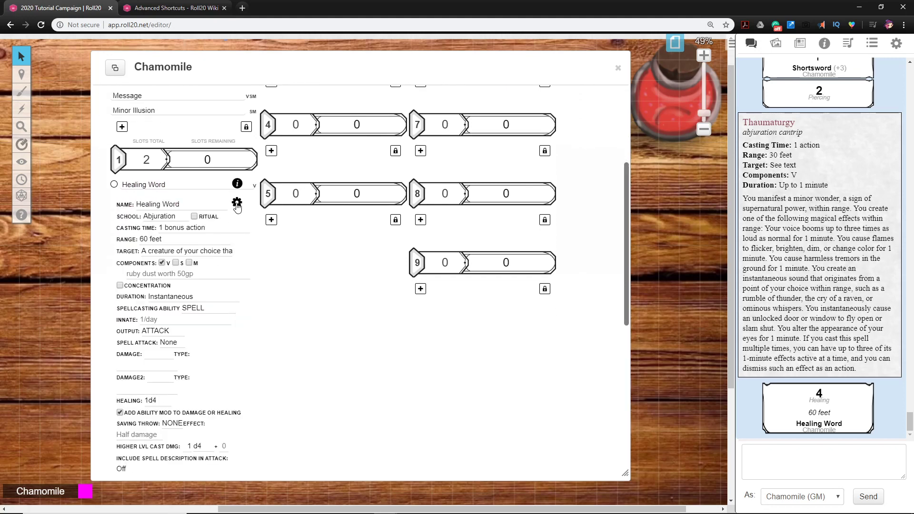
{"action": "scroll", "coordinate": [183, 248], "scroll_direction": "down", "scroll_amount": 1}
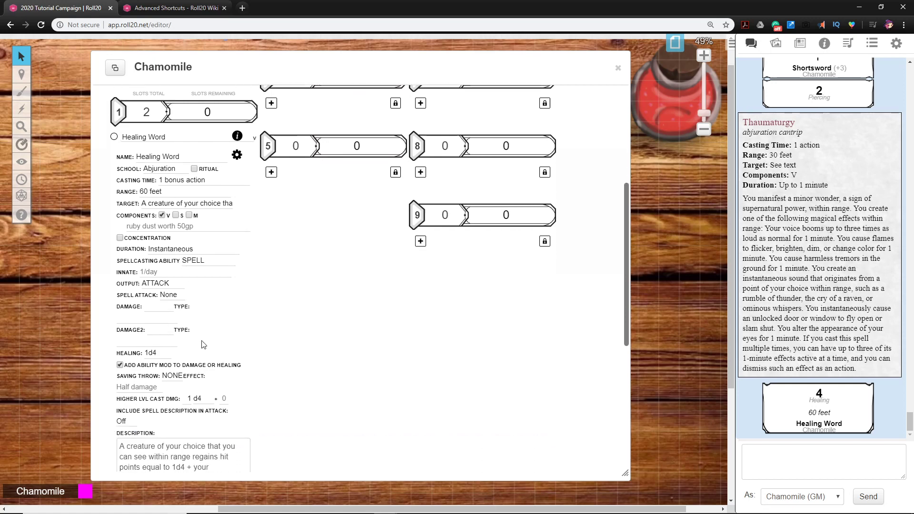
{"action": "scroll", "coordinate": [192, 373], "scroll_direction": "down", "scroll_amount": 2}
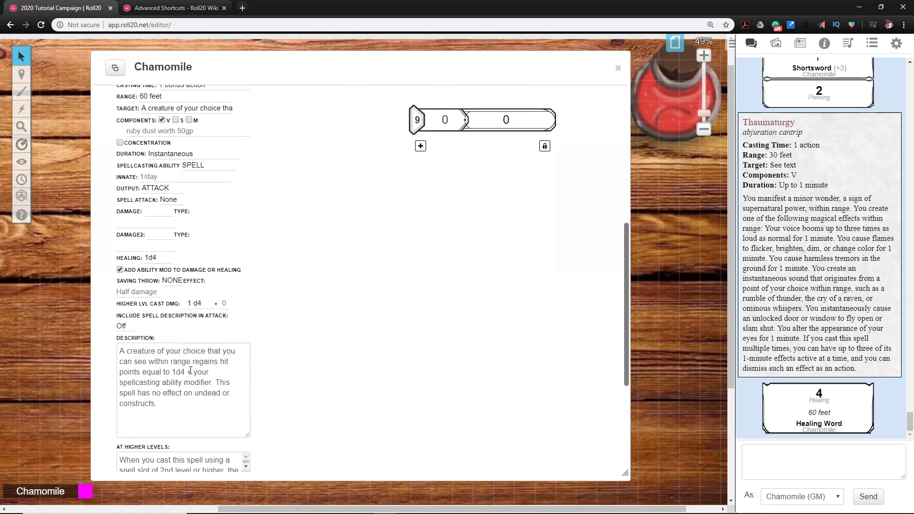
{"action": "left_click", "coordinate": [126, 327]}
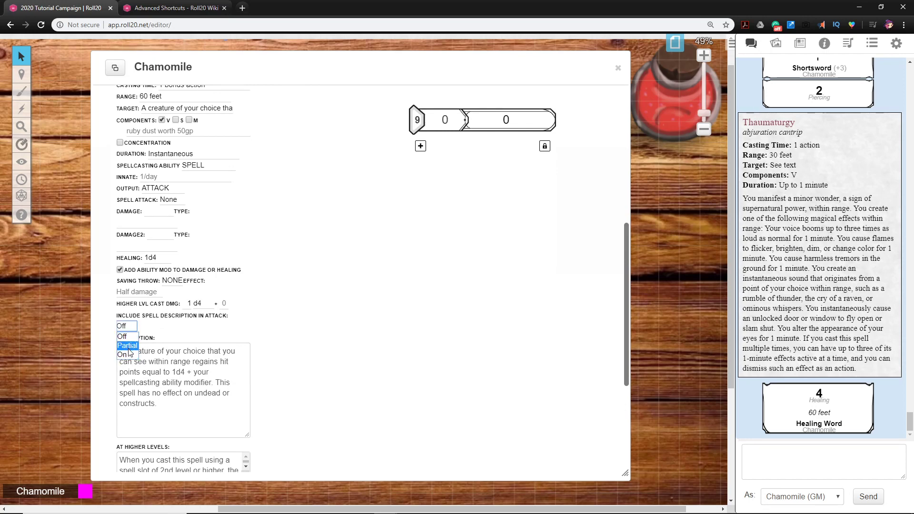
{"action": "left_click", "coordinate": [128, 345]}
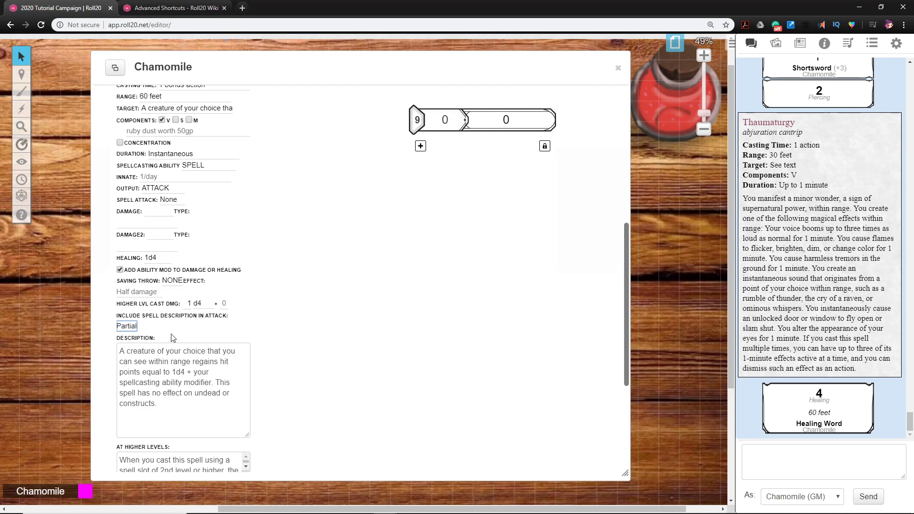
{"action": "scroll", "coordinate": [255, 355], "scroll_direction": "up", "scroll_amount": 5}
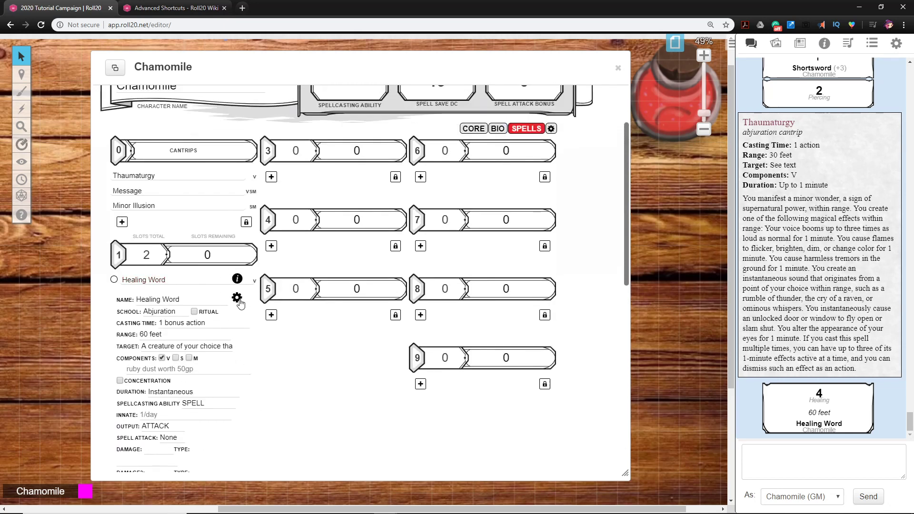
{"action": "left_click", "coordinate": [237, 299]}
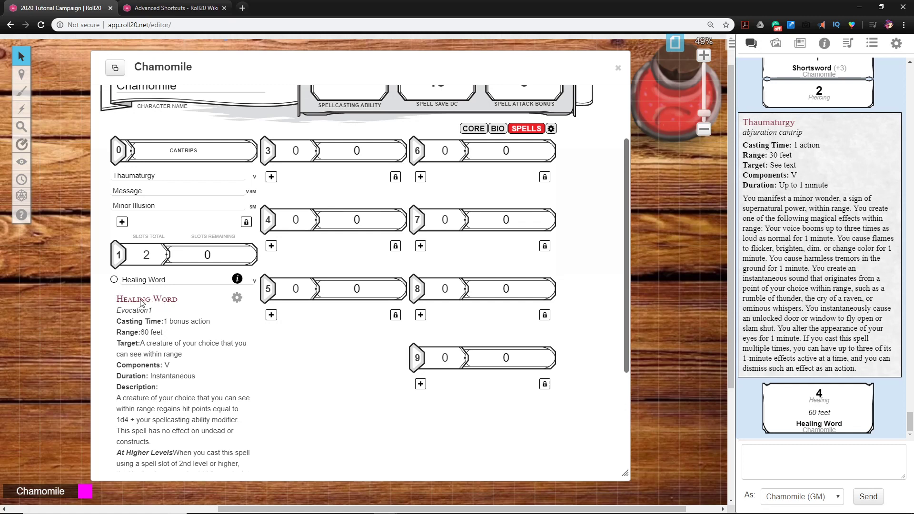
Step: Open Healing Word's settings on the spells page and cast the spell at Level 1
{"action": "left_click", "coordinate": [237, 298]}
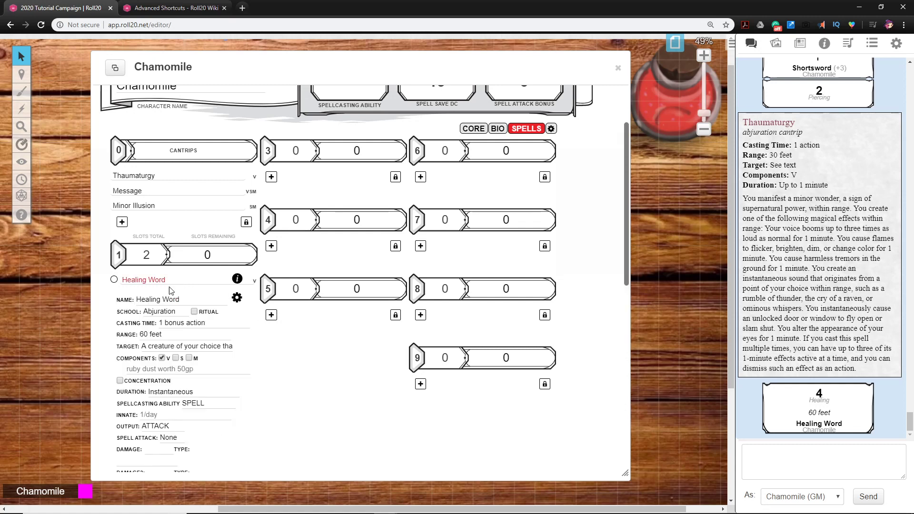
{"action": "left_click", "coordinate": [148, 281]}
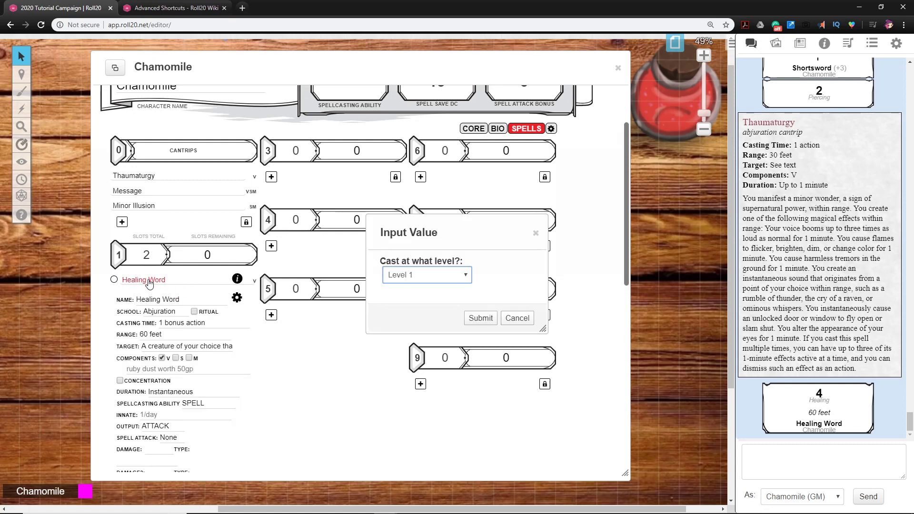
{"action": "left_click", "coordinate": [480, 318]}
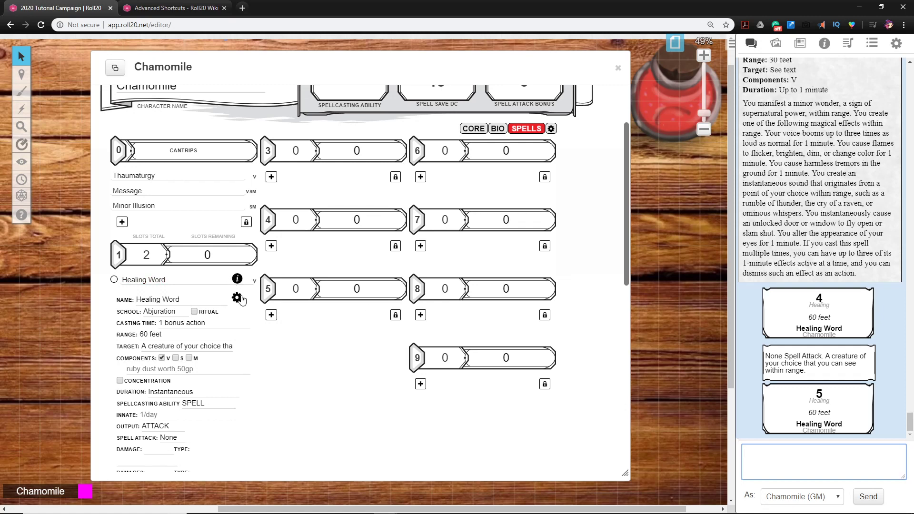
Step: Set Healing Word to include its spell description in the attack as On, and close the spell's settings
{"action": "scroll", "coordinate": [214, 305], "scroll_direction": "down", "scroll_amount": 3}
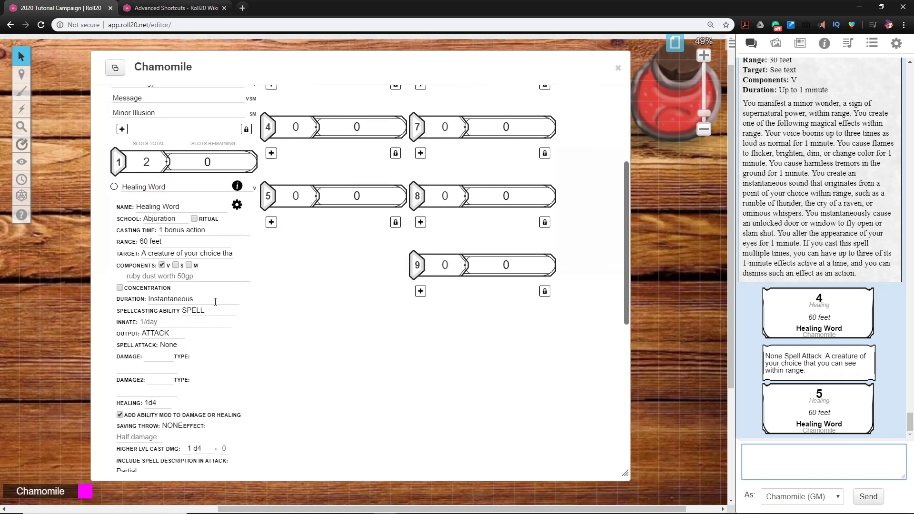
{"action": "scroll", "coordinate": [213, 310], "scroll_direction": "down", "scroll_amount": 1}
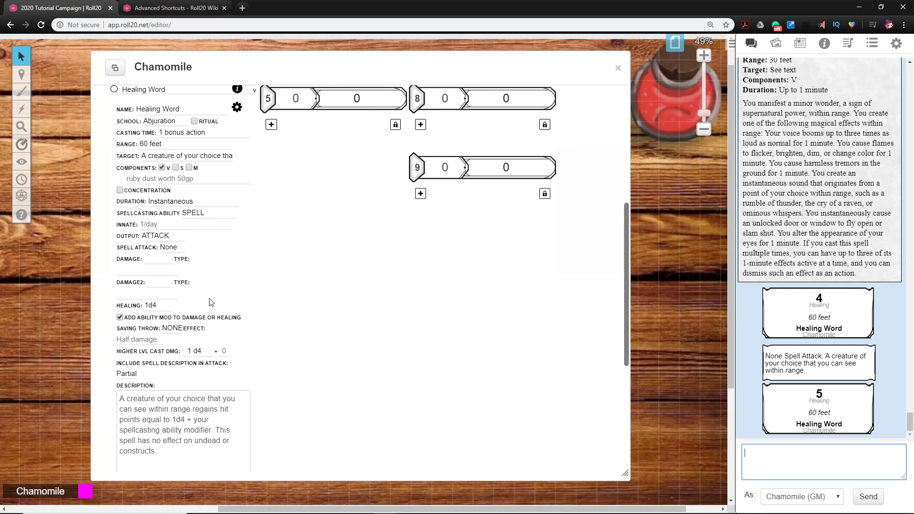
{"action": "scroll", "coordinate": [197, 267], "scroll_direction": "up", "scroll_amount": 2}
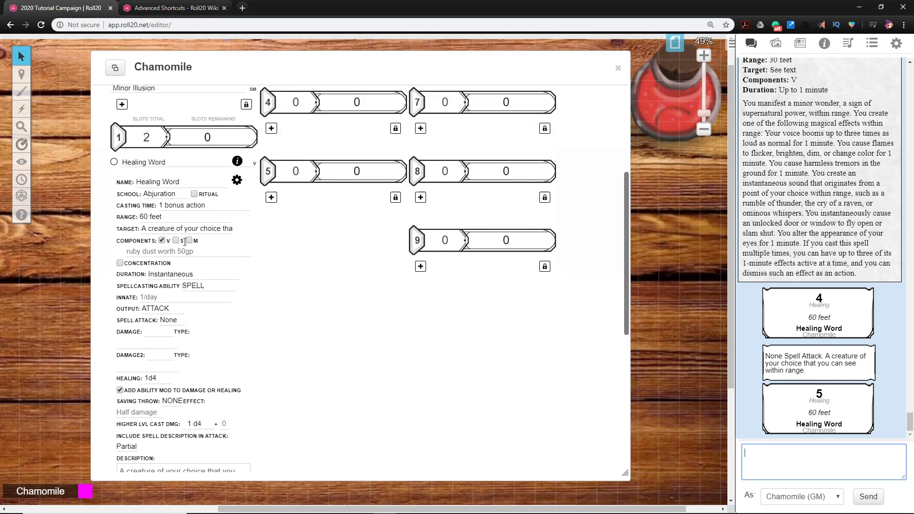
{"action": "scroll", "coordinate": [228, 310], "scroll_direction": "down", "scroll_amount": 3}
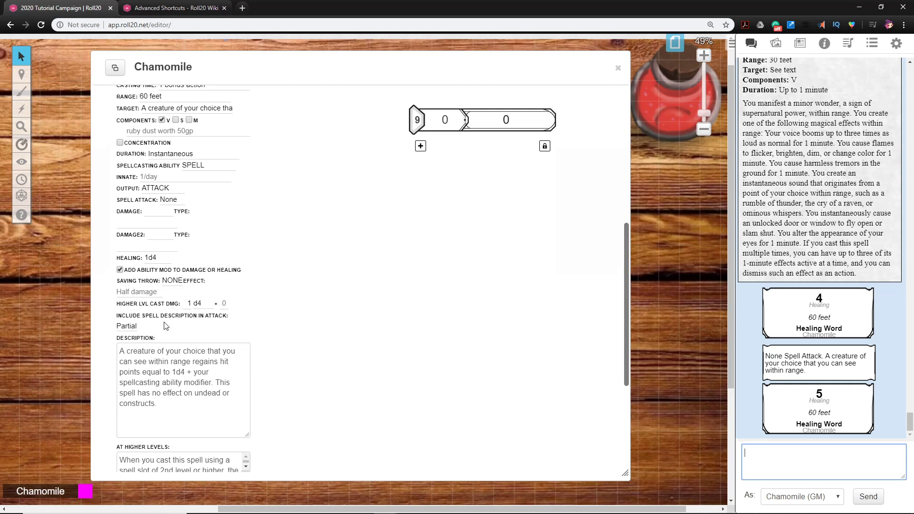
{"action": "scroll", "coordinate": [195, 315], "scroll_direction": "down", "scroll_amount": 2}
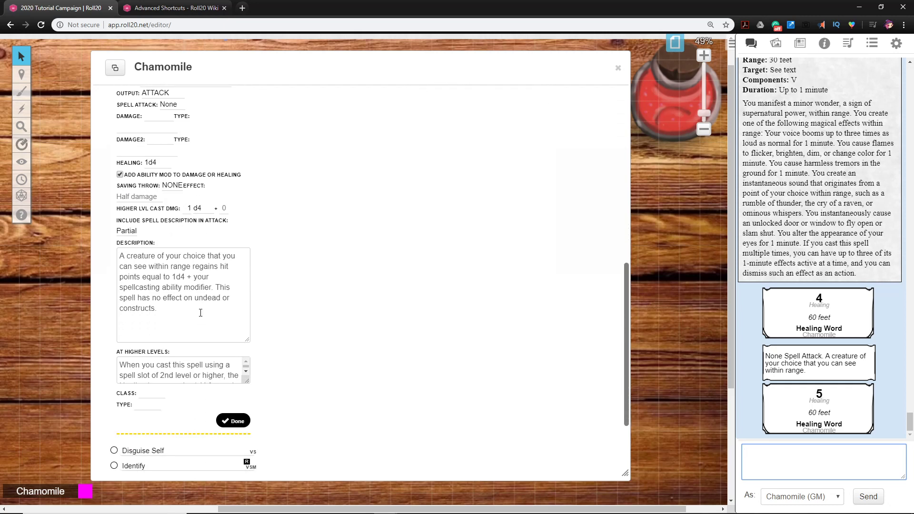
{"action": "scroll", "coordinate": [198, 310], "scroll_direction": "up", "scroll_amount": 4}
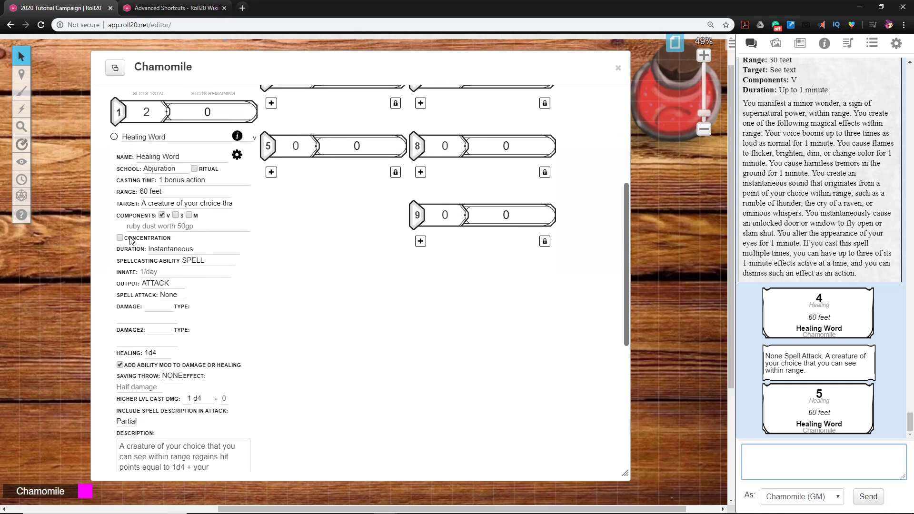
{"action": "scroll", "coordinate": [172, 305], "scroll_direction": "down", "scroll_amount": 2}
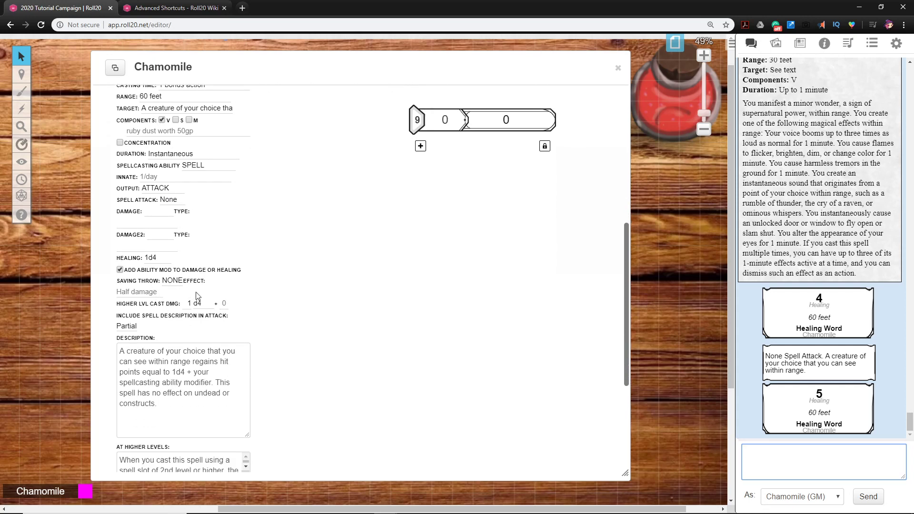
{"action": "left_click", "coordinate": [128, 326]}
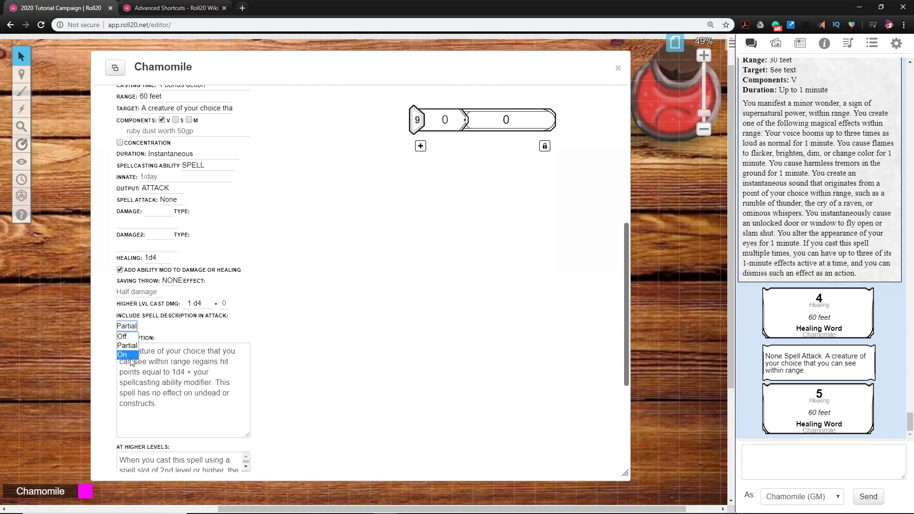
{"action": "left_click", "coordinate": [125, 355]}
{"action": "scroll", "coordinate": [262, 321], "scroll_direction": "up", "scroll_amount": 7}
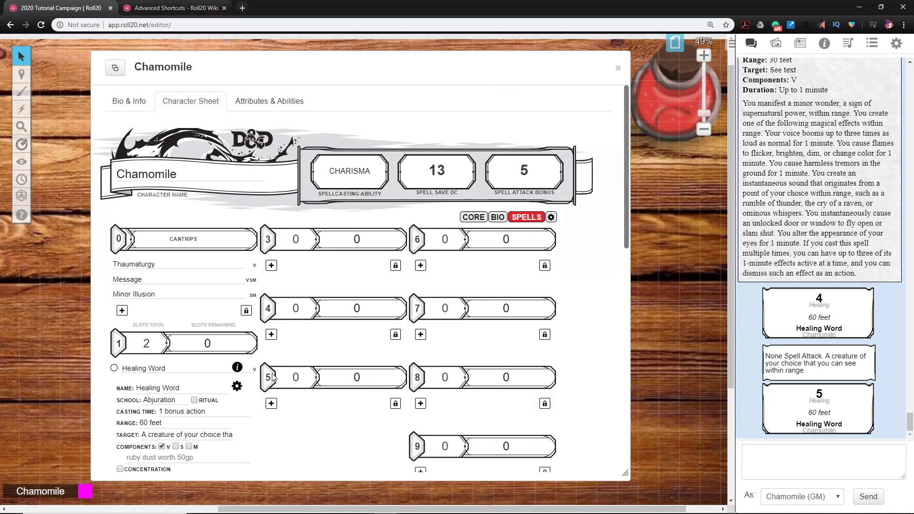
{"action": "left_click", "coordinate": [237, 387]}
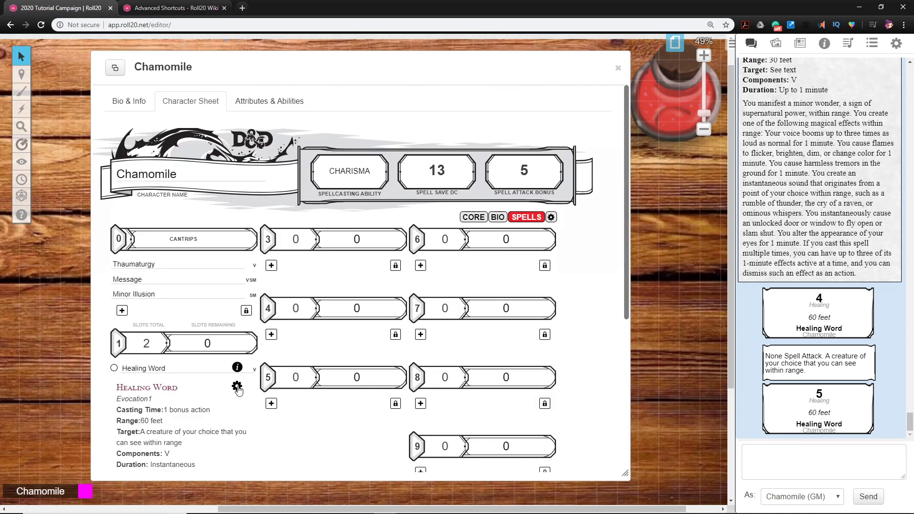
Step: Cast Healing Word at Level 1 with its full description and collapse the spell's details on the sheet
{"action": "left_click", "coordinate": [157, 369]}
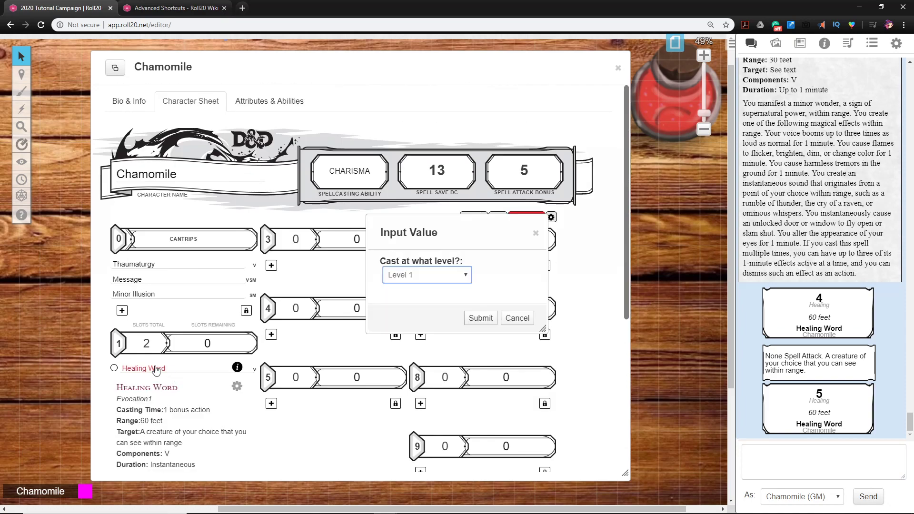
{"action": "left_click", "coordinate": [474, 318]}
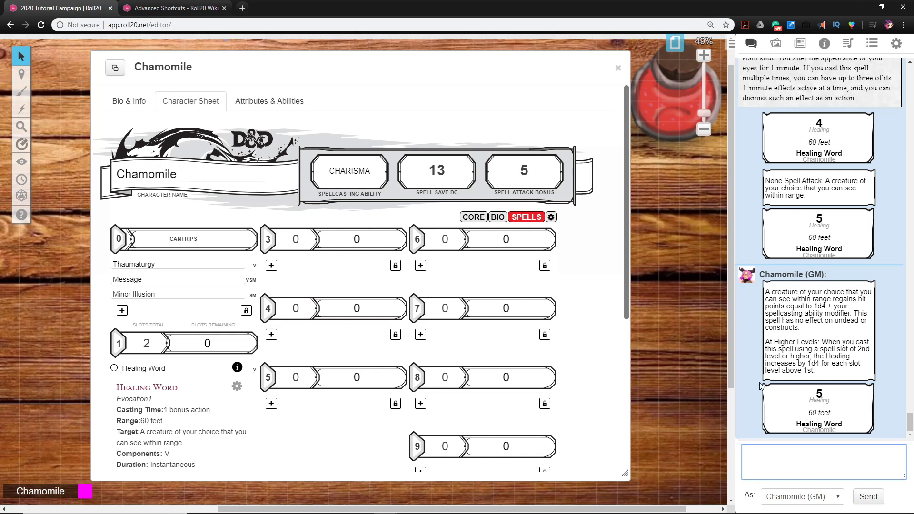
{"action": "left_click", "coordinate": [237, 386]}
{"action": "left_click", "coordinate": [236, 386]}
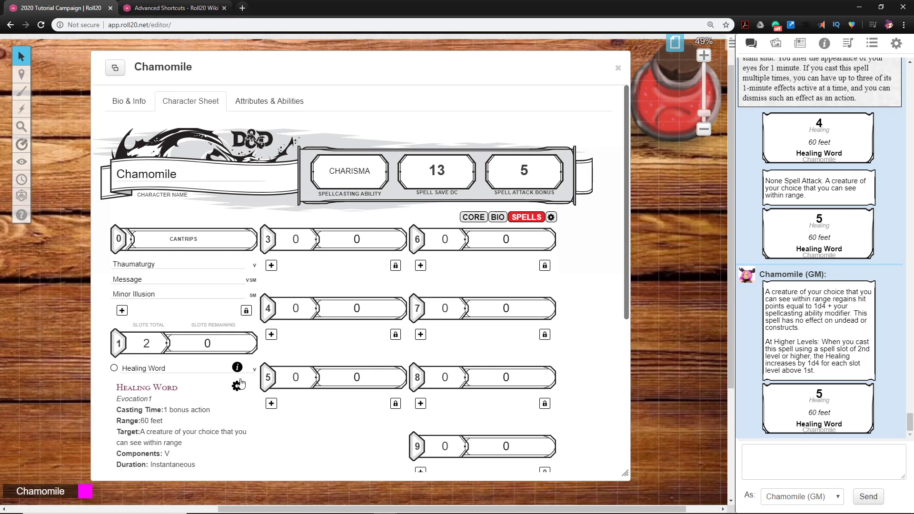
{"action": "left_click", "coordinate": [237, 369]}
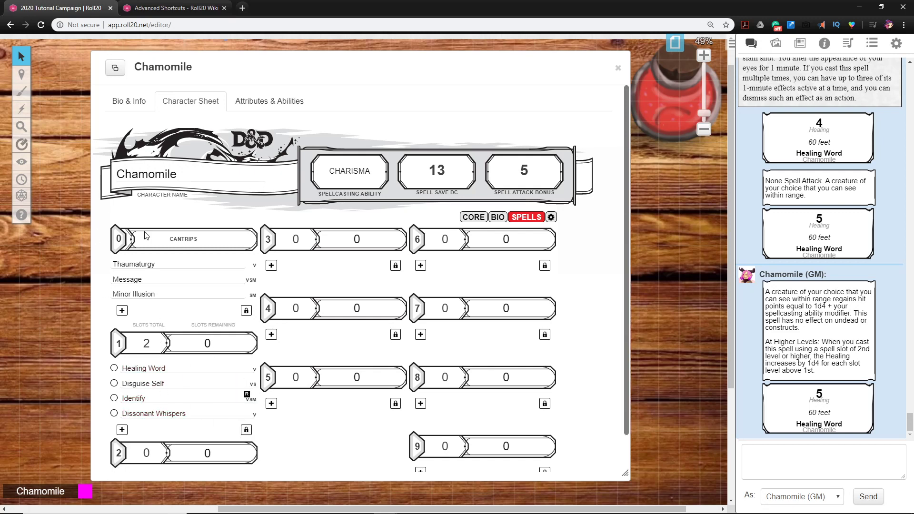
Step: Set the remaining level 1 spell slots to 2
{"action": "scroll", "coordinate": [164, 391], "scroll_direction": "down", "scroll_amount": 1}
{"action": "scroll", "coordinate": [175, 410], "scroll_direction": "up", "scroll_amount": 1}
{"action": "left_click", "coordinate": [229, 340]}
{"action": "left_click", "coordinate": [229, 341]}
Step: Cast Healing Word at Level 1 from the spell list and check the remaining level 1 slots
{"action": "left_click", "coordinate": [153, 369]}
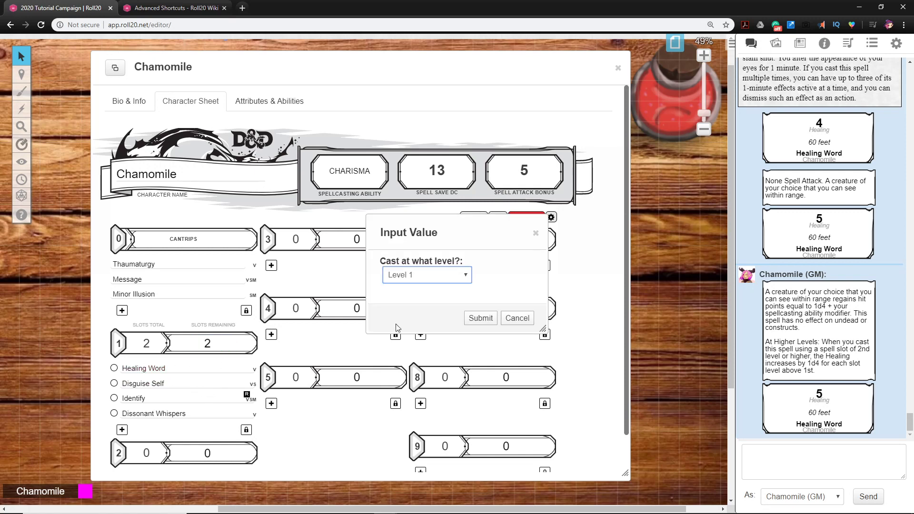
{"action": "left_click", "coordinate": [480, 318]}
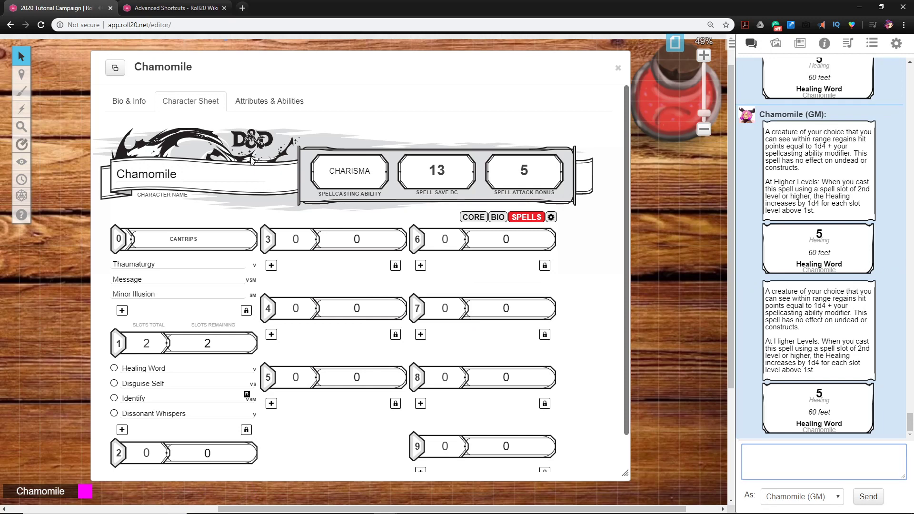
{"action": "left_click", "coordinate": [183, 314]}
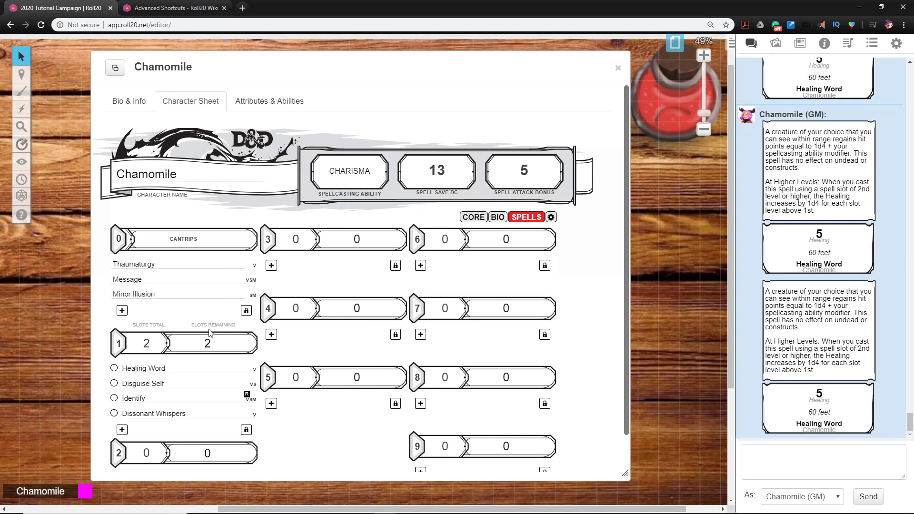
Step: Cast Healing Word from the Attacks & Spellcasting list on the sheet's core page
{"action": "left_click", "coordinate": [474, 217]}
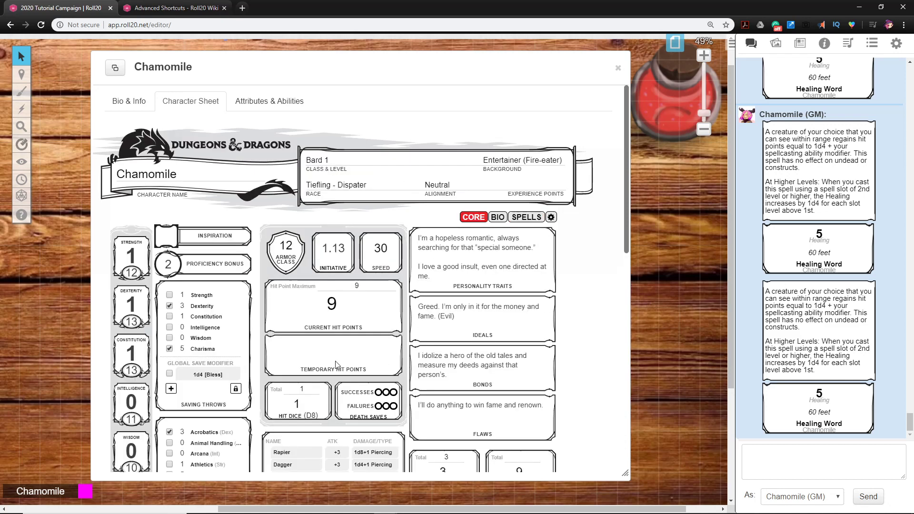
{"action": "scroll", "coordinate": [338, 365], "scroll_direction": "down", "scroll_amount": 2}
{"action": "scroll", "coordinate": [319, 384], "scroll_direction": "down", "scroll_amount": 2}
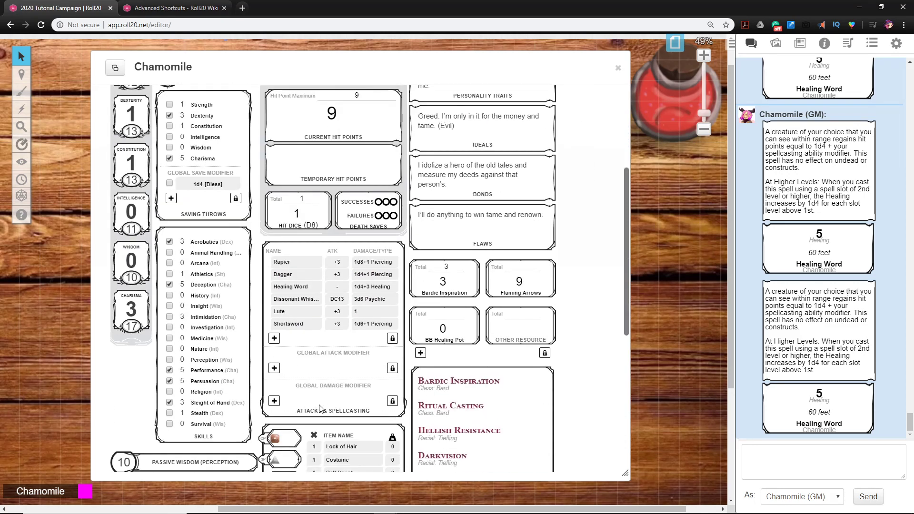
{"action": "scroll", "coordinate": [320, 408], "scroll_direction": "down", "scroll_amount": 2}
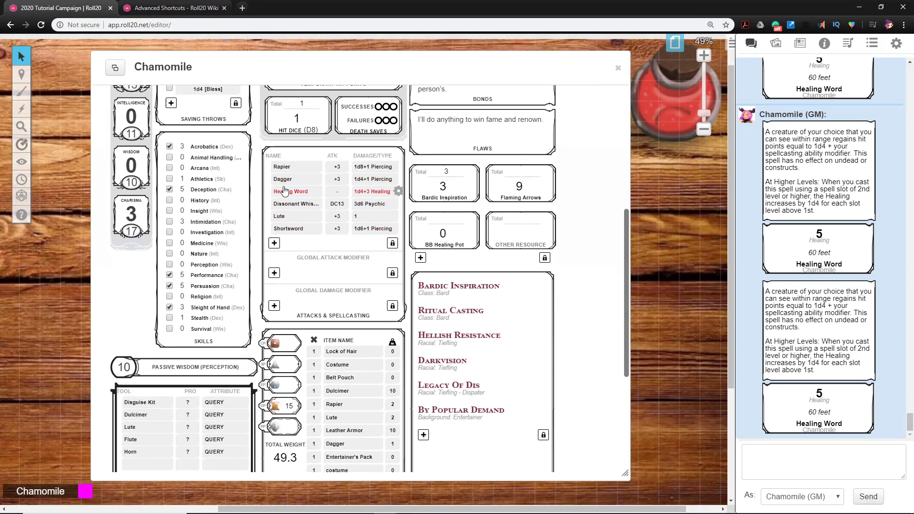
{"action": "left_click", "coordinate": [284, 190]}
{"action": "left_click", "coordinate": [481, 319]}
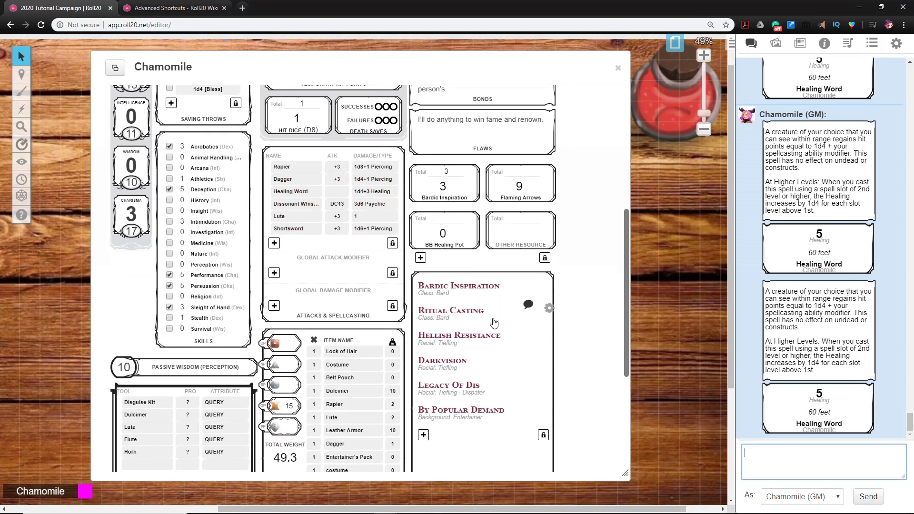
Step: Return to the spells page and lower and raise the remaining level 1 spell slots as a demonstration
{"action": "scroll", "coordinate": [494, 323], "scroll_direction": "up", "scroll_amount": 6}
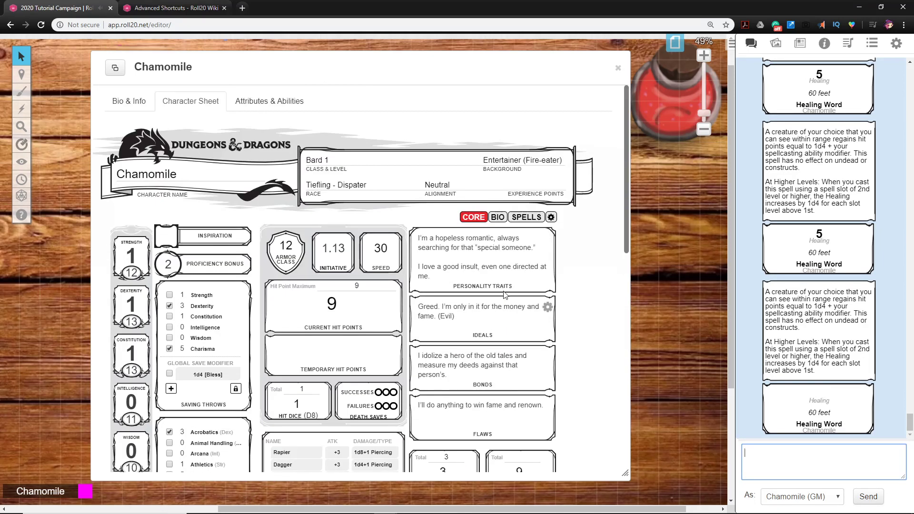
{"action": "left_click", "coordinate": [519, 218]}
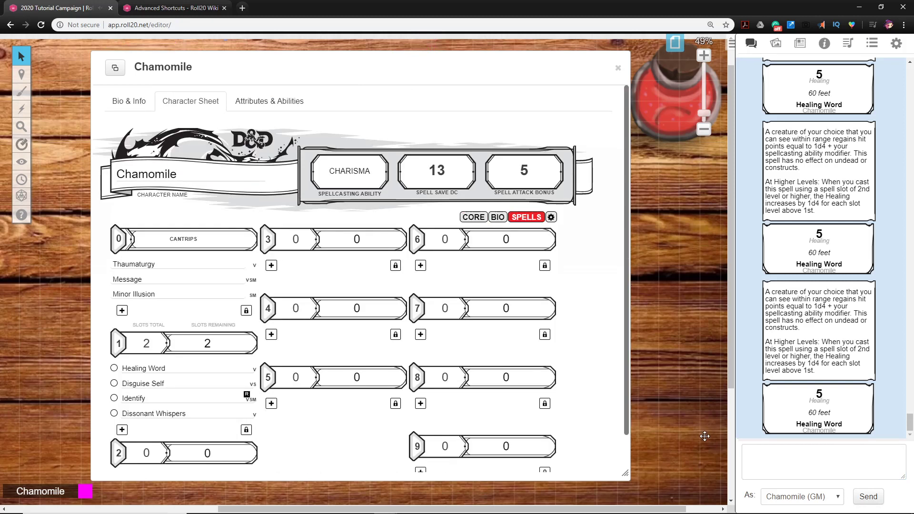
{"action": "left_click", "coordinate": [228, 346]}
{"action": "left_click", "coordinate": [227, 341]}
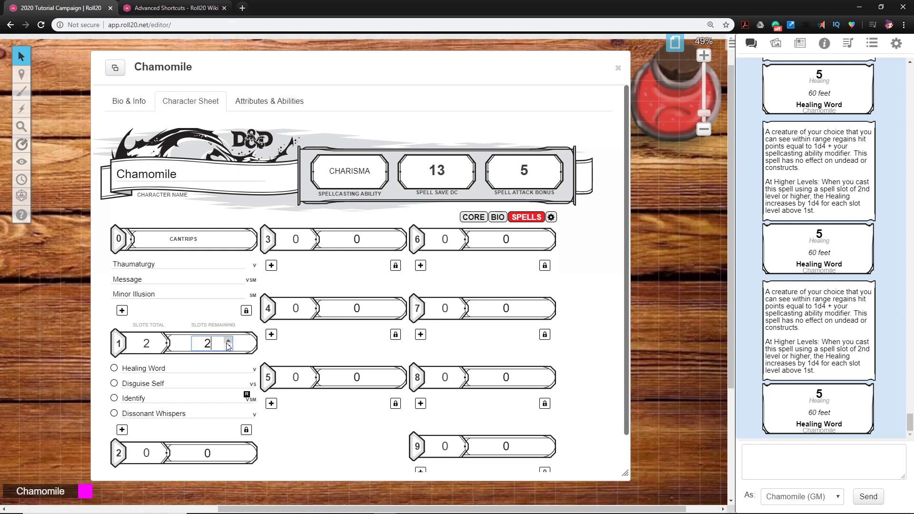
{"action": "left_click", "coordinate": [228, 346]}
{"action": "left_click", "coordinate": [225, 341]}
{"action": "left_click", "coordinate": [229, 341]}
Step: Look through the character sheet's settings page, from the class and general options to the spell slot modifiers
{"action": "left_click", "coordinate": [550, 218]}
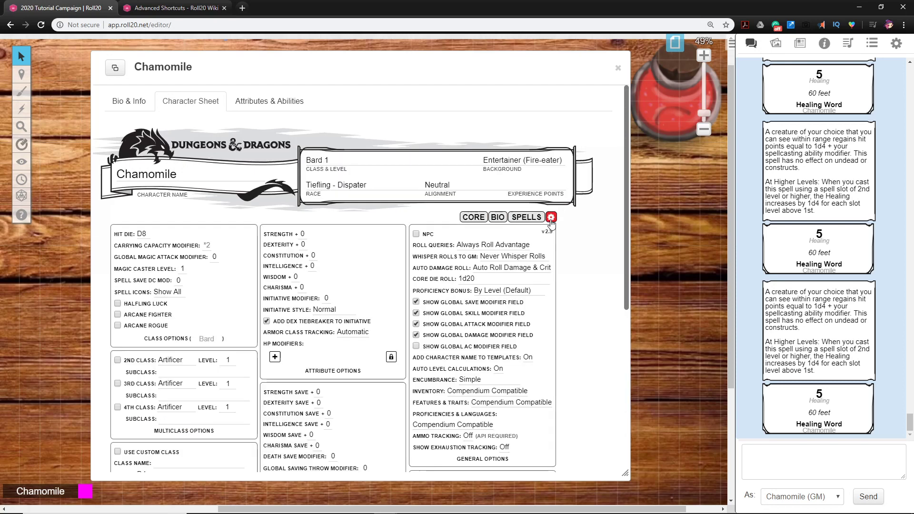
{"action": "scroll", "coordinate": [187, 328], "scroll_direction": "down", "scroll_amount": 3}
{"action": "scroll", "coordinate": [191, 329], "scroll_direction": "down", "scroll_amount": 4}
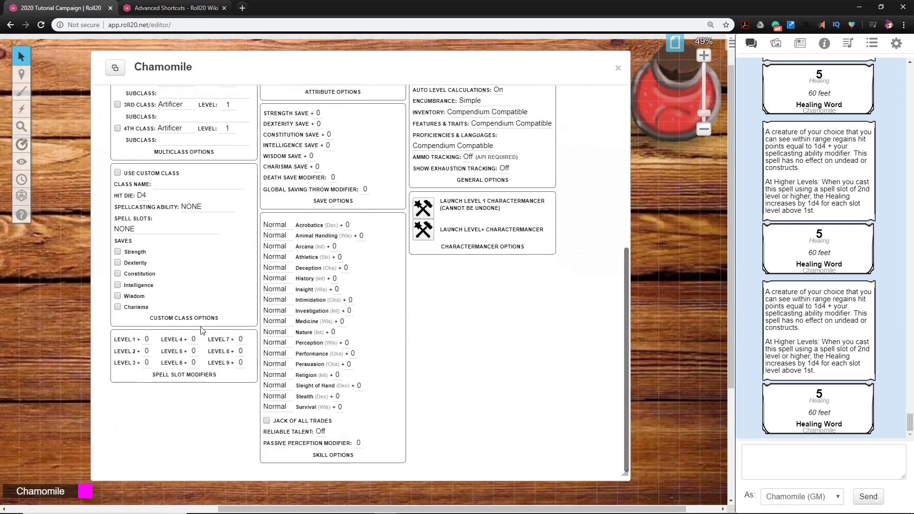
{"action": "scroll", "coordinate": [259, 338], "scroll_direction": "up", "scroll_amount": 5}
{"action": "scroll", "coordinate": [260, 339], "scroll_direction": "up", "scroll_amount": 2}
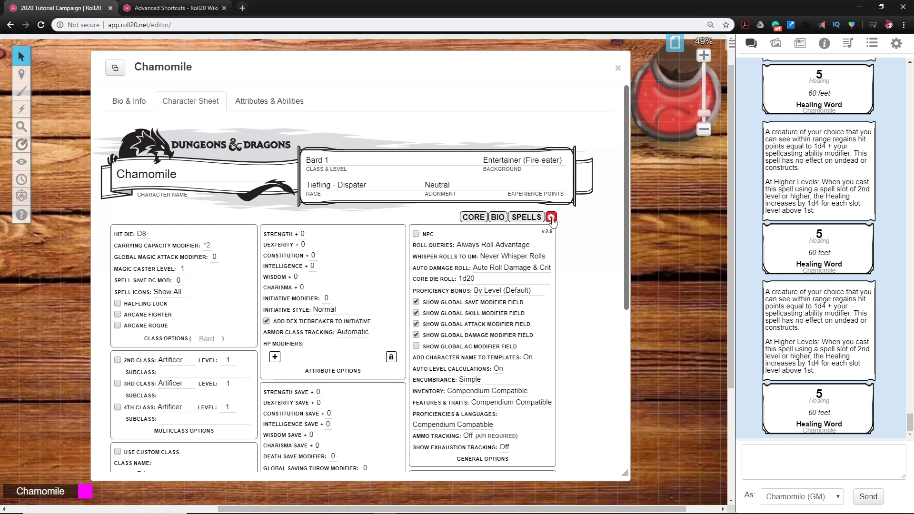
Step: Return to the sheet's core page and reposition the character sheet window over the map
{"action": "left_click", "coordinate": [474, 218]}
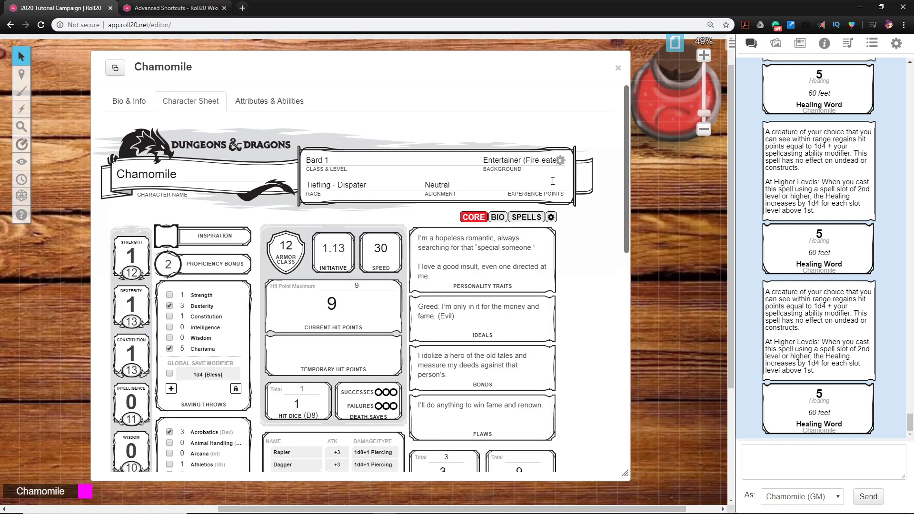
{"action": "left_click_drag", "start_coordinate": [351, 76], "coordinate": [384, 90]}
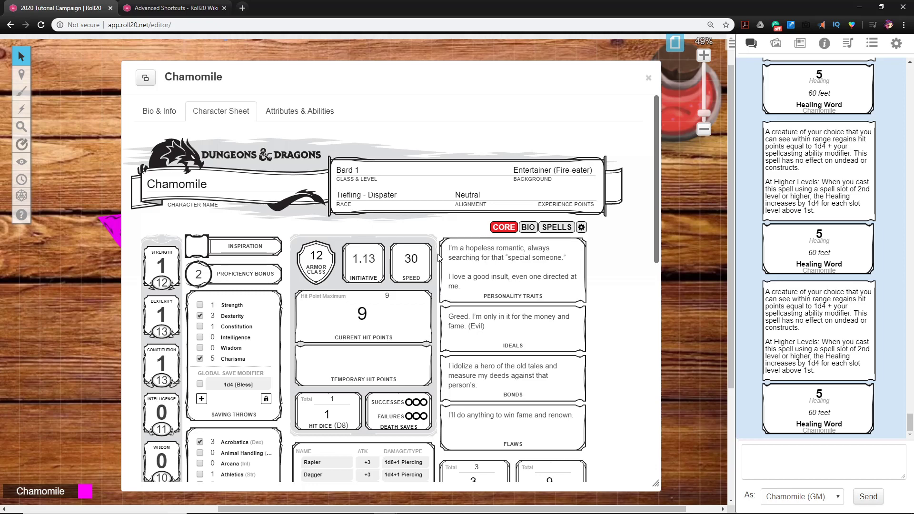
{"action": "mouse_move", "coordinate": [278, 90]}
{"action": "left_mouse_down"}
{"action": "mouse_move", "coordinate": [535, 96]}
{"action": "mouse_move", "coordinate": [345, 66]}
{"action": "mouse_move", "coordinate": [269, 79]}
{"action": "left_mouse_up"}
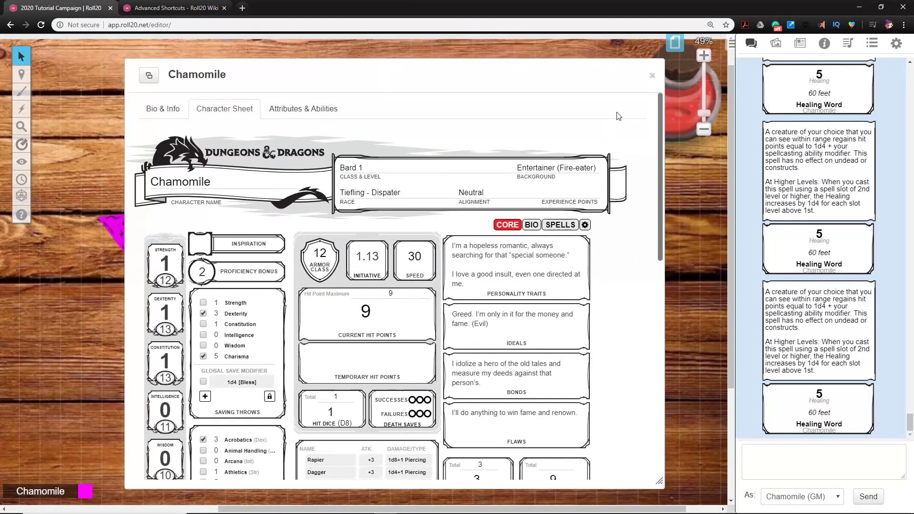